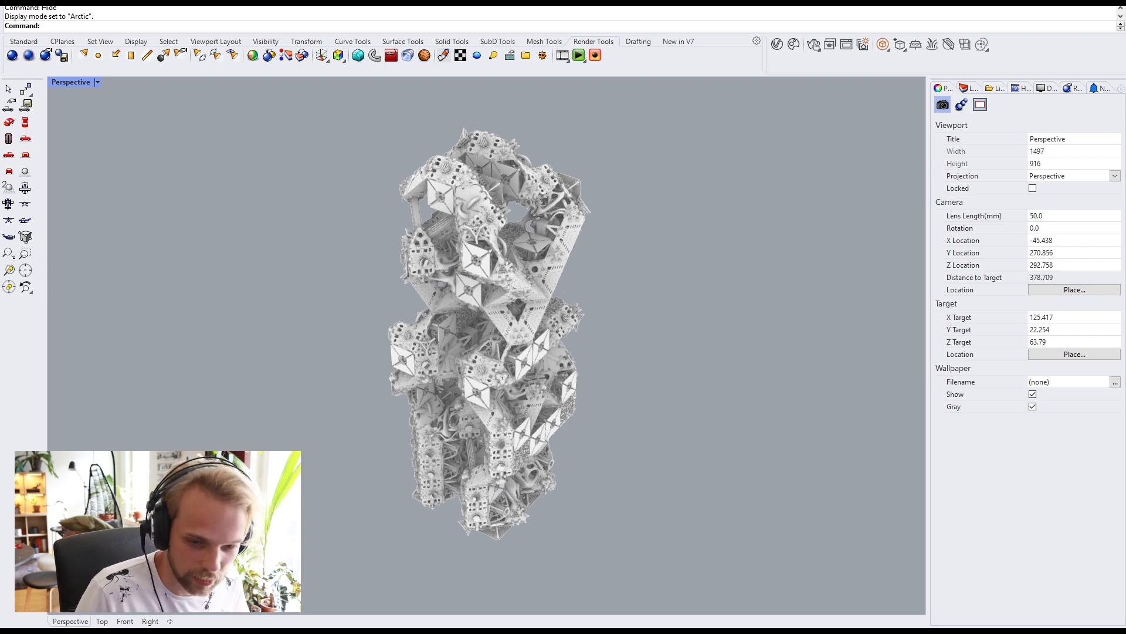
Step: Examine the tower model from several sides, looking closely at the façade details and the whole silhouette
right_click_drag(607, 441, 508, 400)
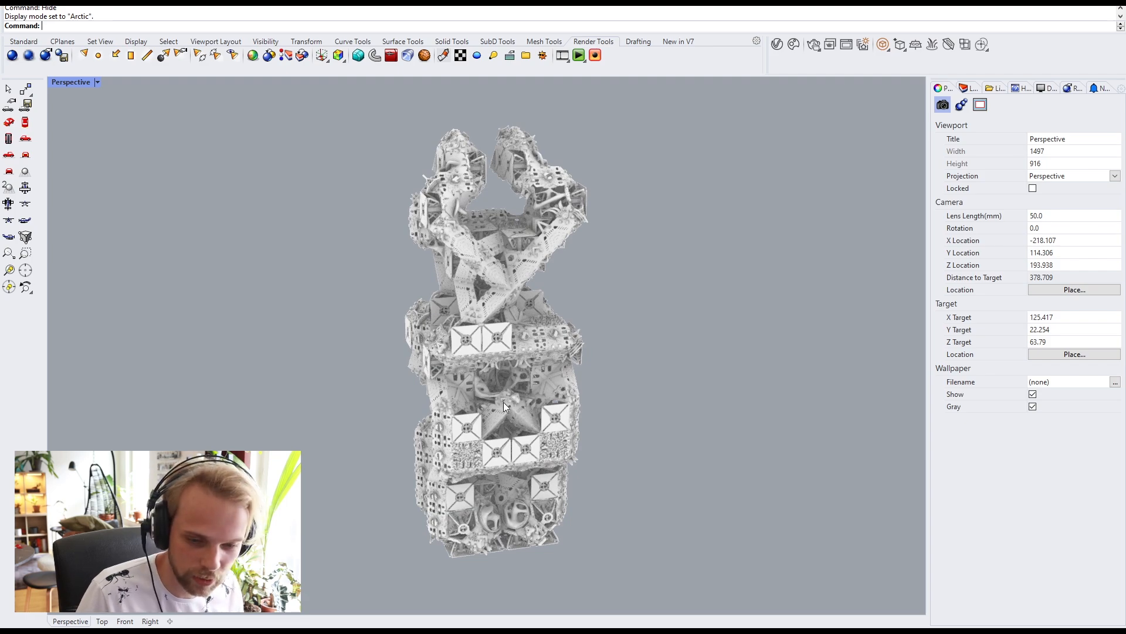
right_click_drag(503, 402, 364, 349)
scroll(523, 322, "up", 10)
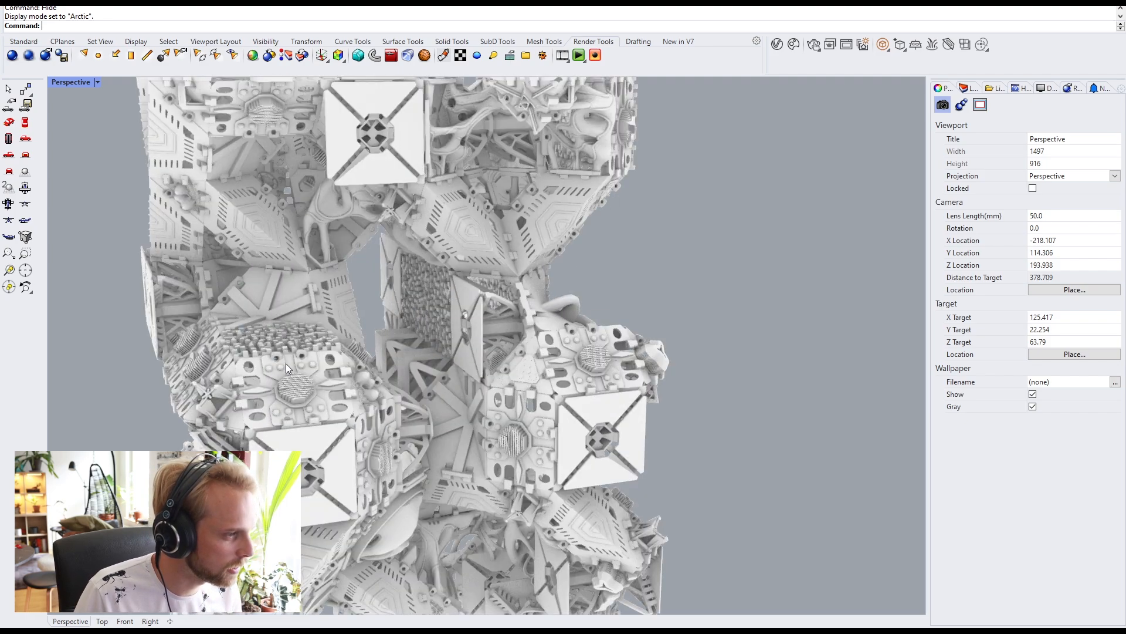
scroll(303, 364, "up", 6)
right_click_drag(239, 371, 416, 374)
scroll(340, 361, "down", 8)
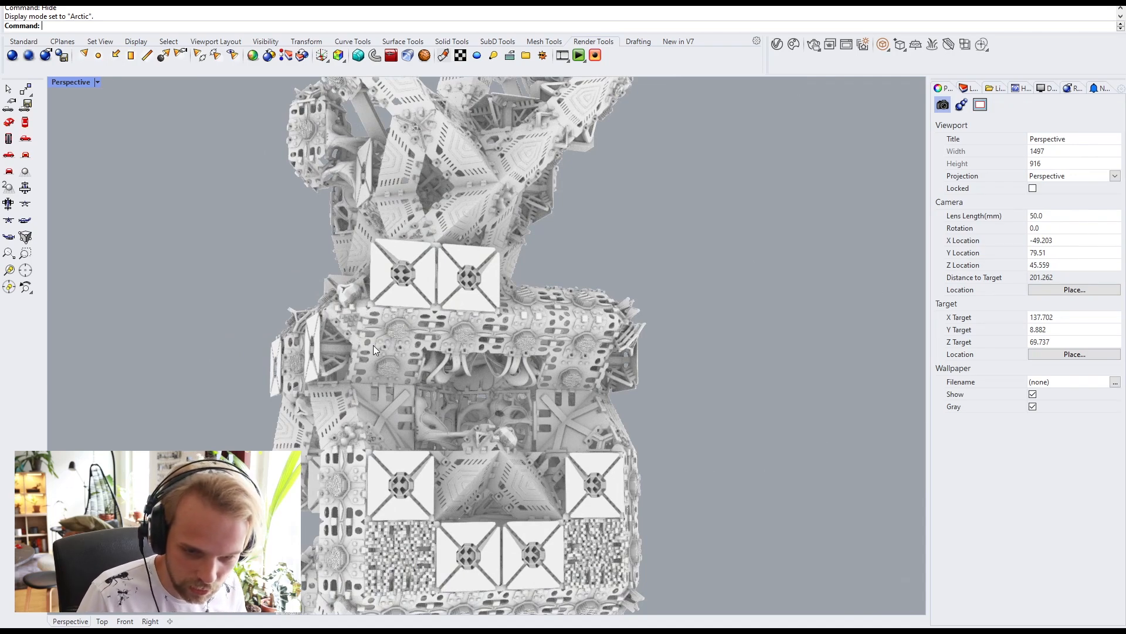
scroll(452, 297, "down", 6)
right_click_drag(399, 300, 487, 340)
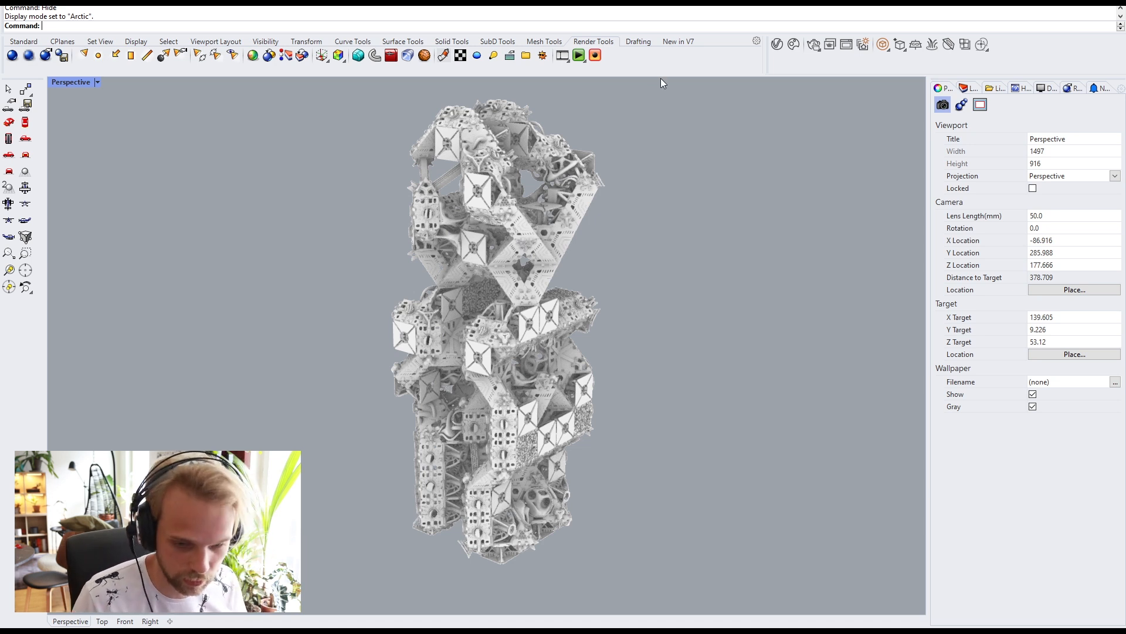
Step: Turn on the sun in the Sun options
type("Sun")
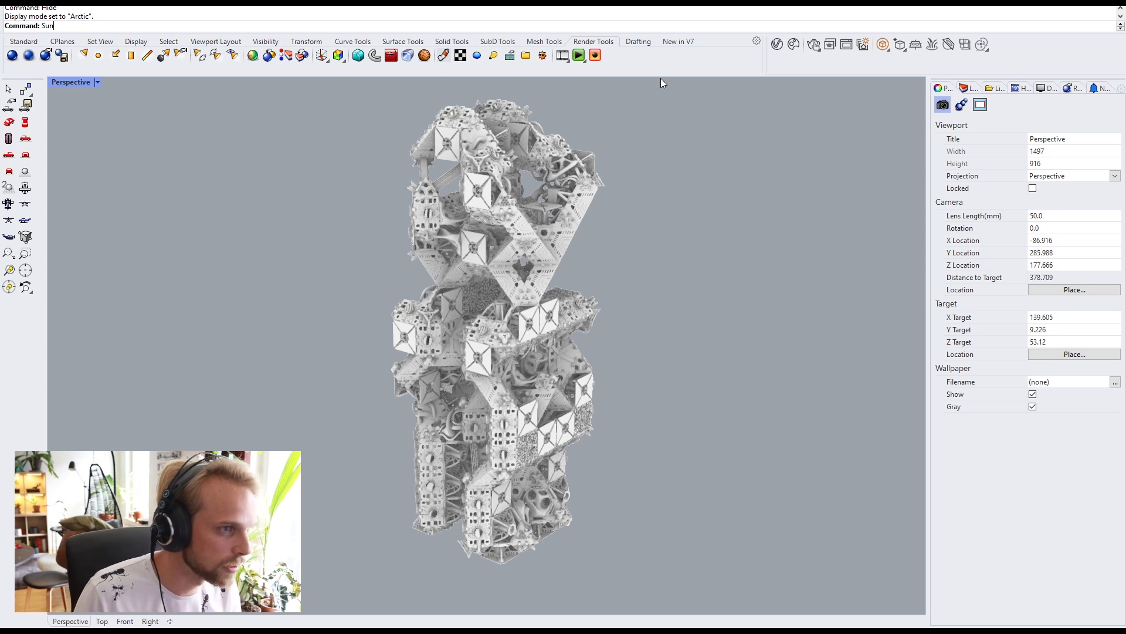
key("Return")
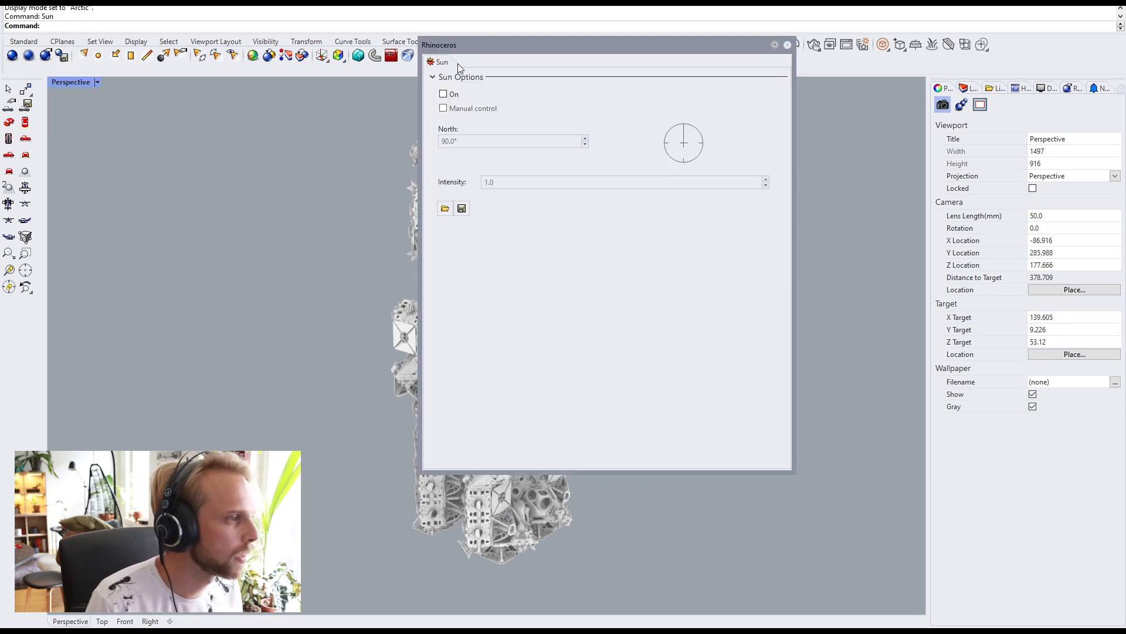
left_click_drag(488, 62, 296, 94)
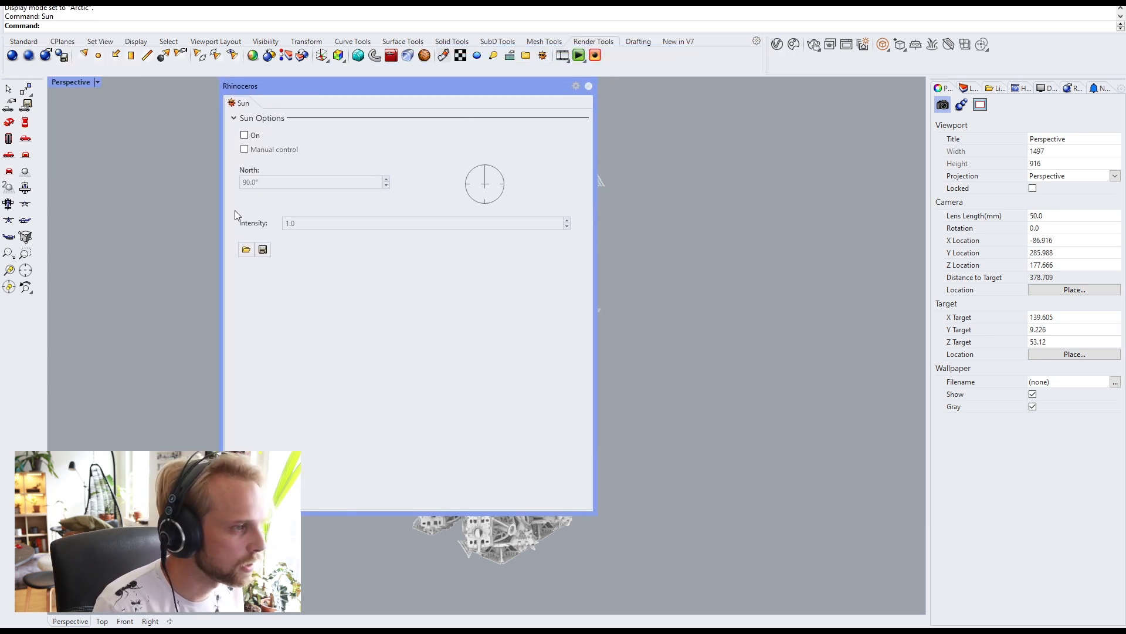
left_click(245, 136)
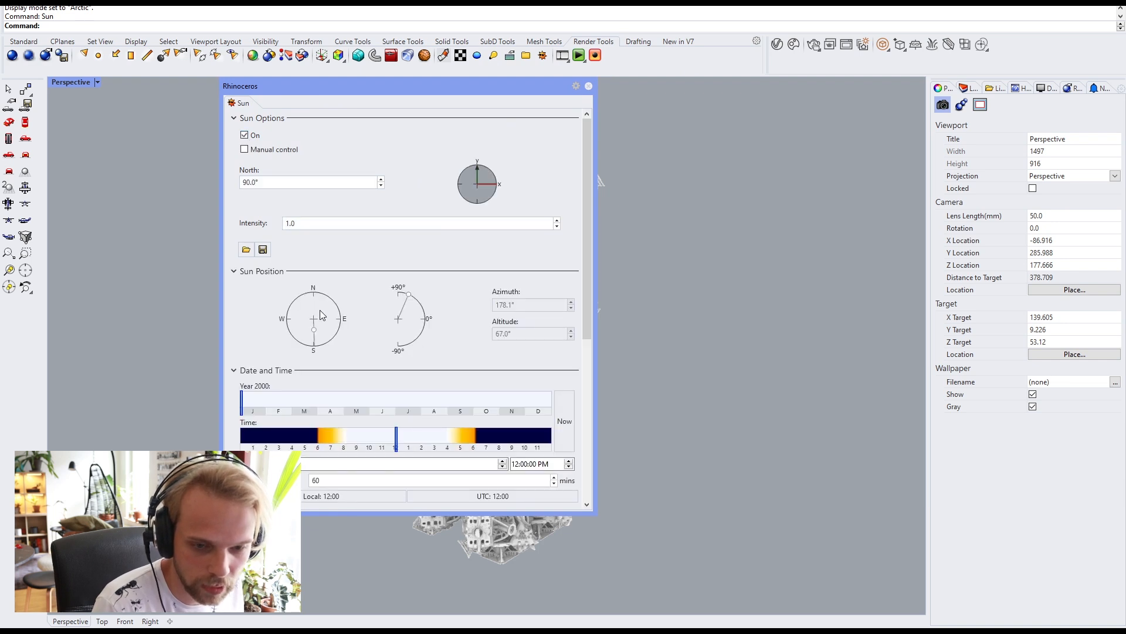
left_click_drag(383, 89, 525, 82)
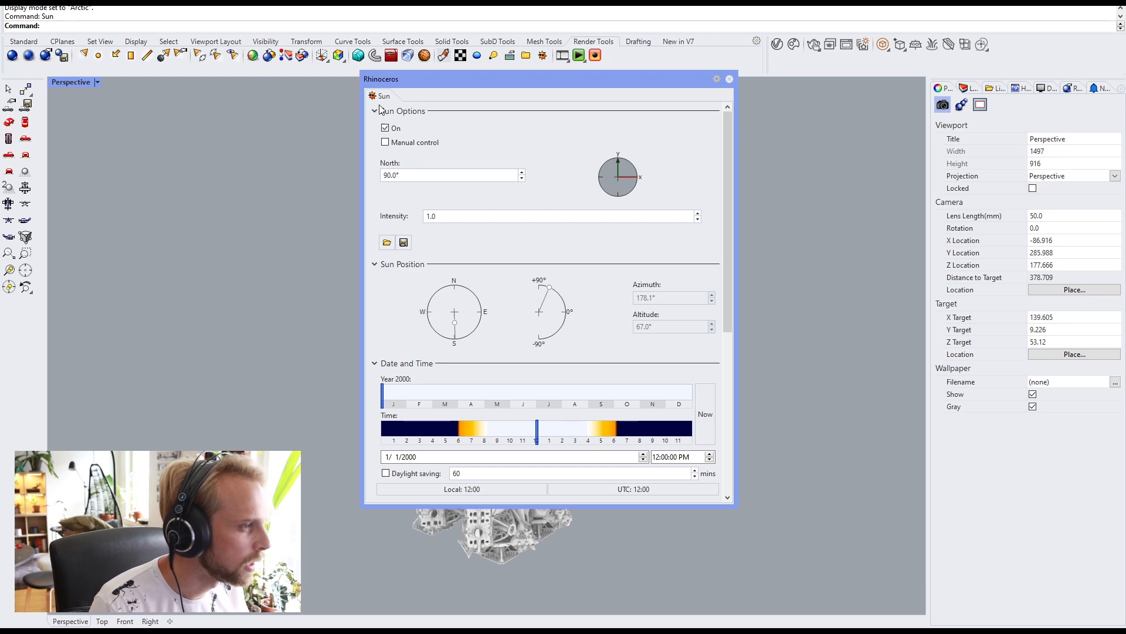
Step: Set the sun to the current date and time and its location to Kobenhavn, Denmark
left_click_drag(727, 188, 718, 321)
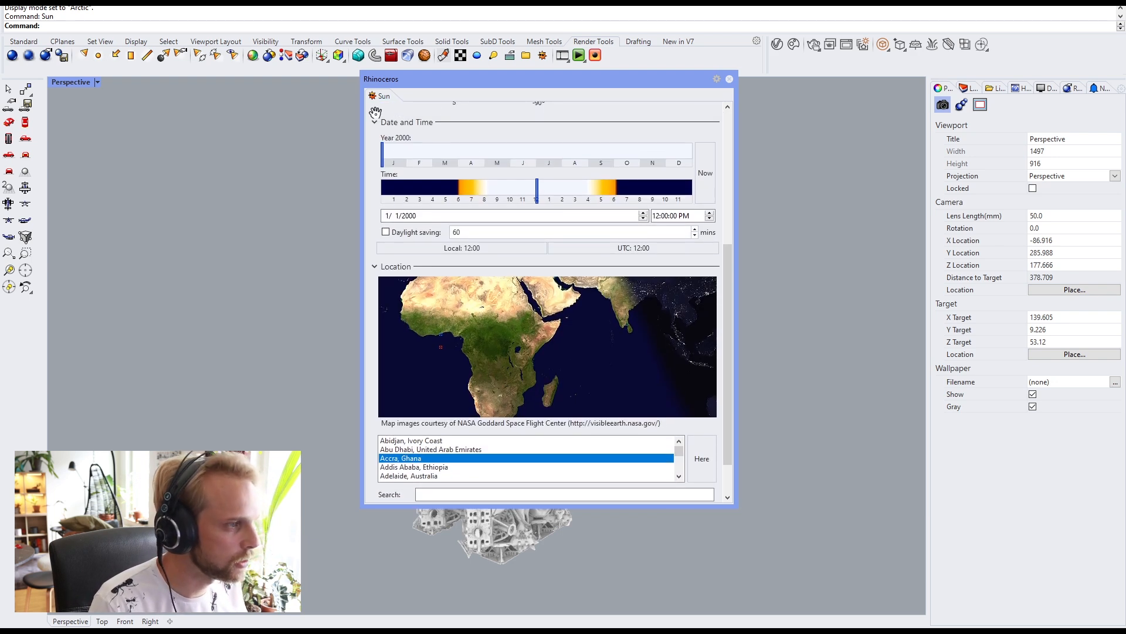
left_click(707, 174)
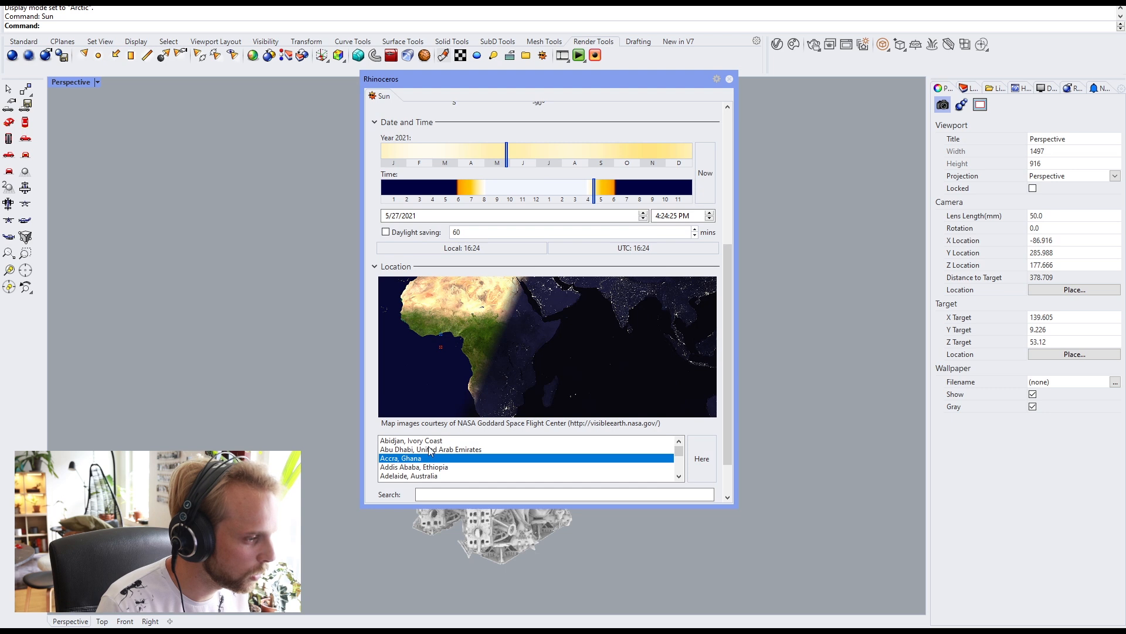
left_click_drag(563, 312, 523, 344)
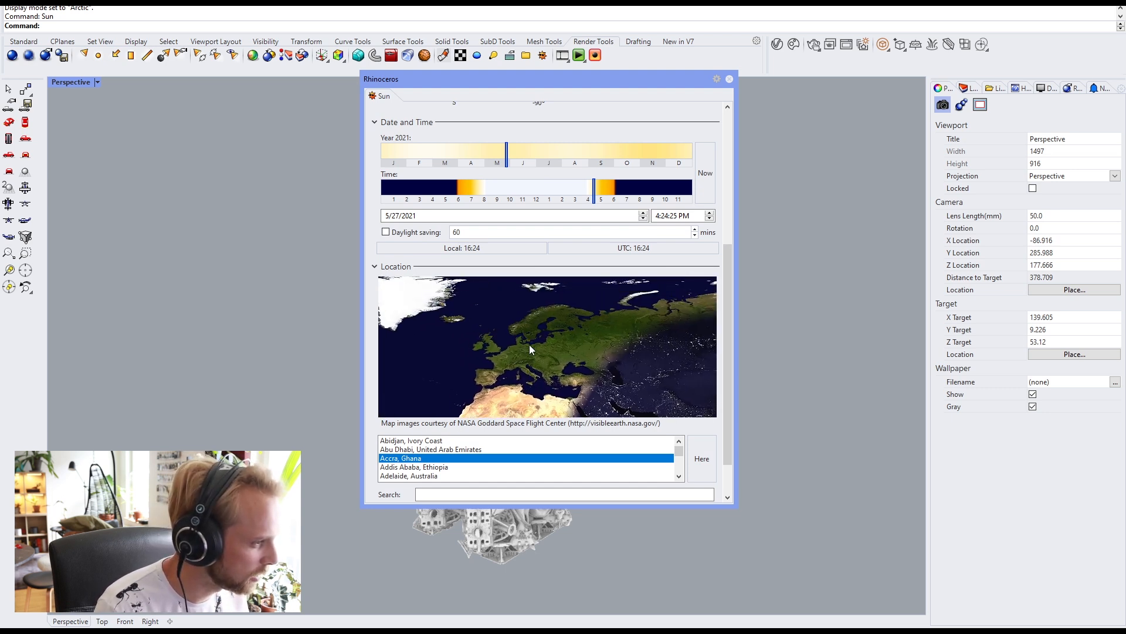
left_click(525, 339)
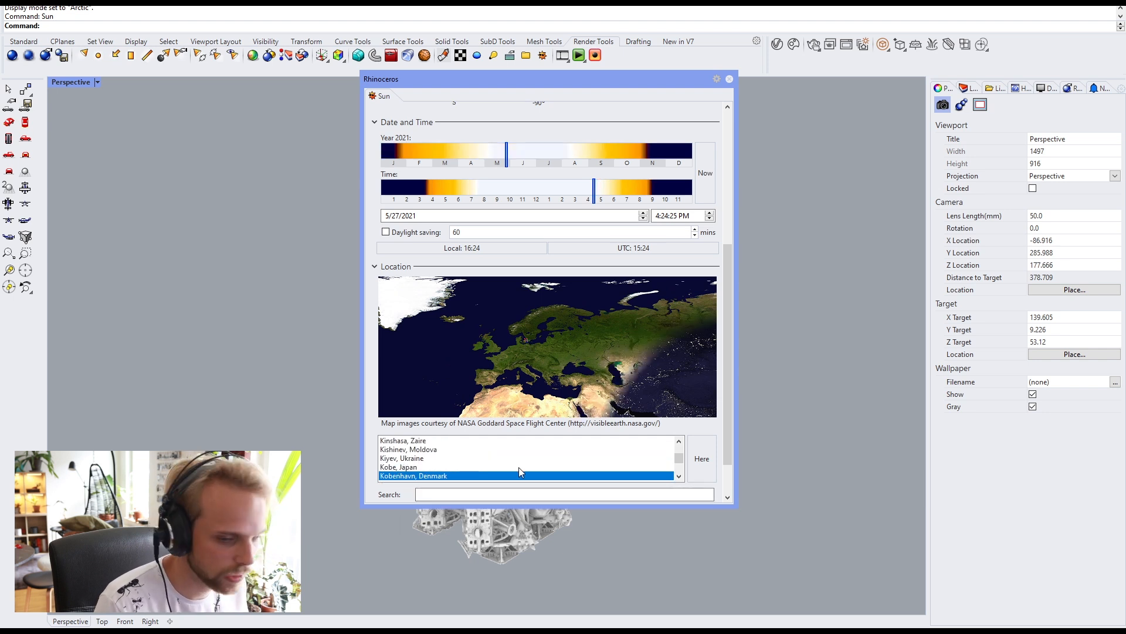
left_click_drag(725, 357, 730, 265)
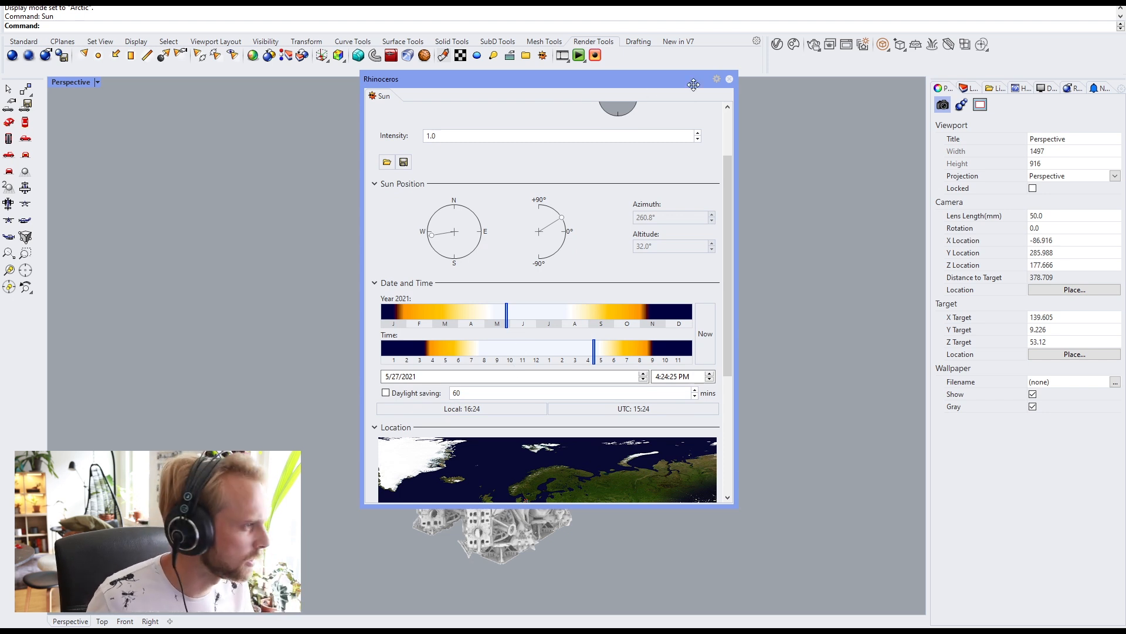
left_click(729, 79)
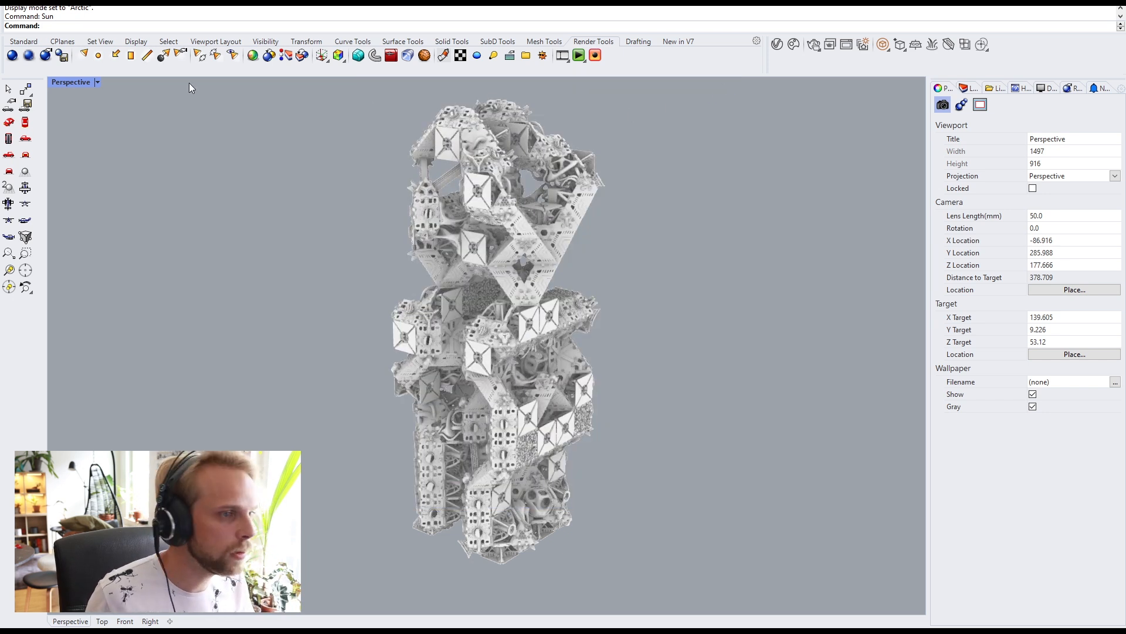
Step: Switch the Perspective viewport to the Rendered display mode and inspect the sunlit model
left_click(72, 84)
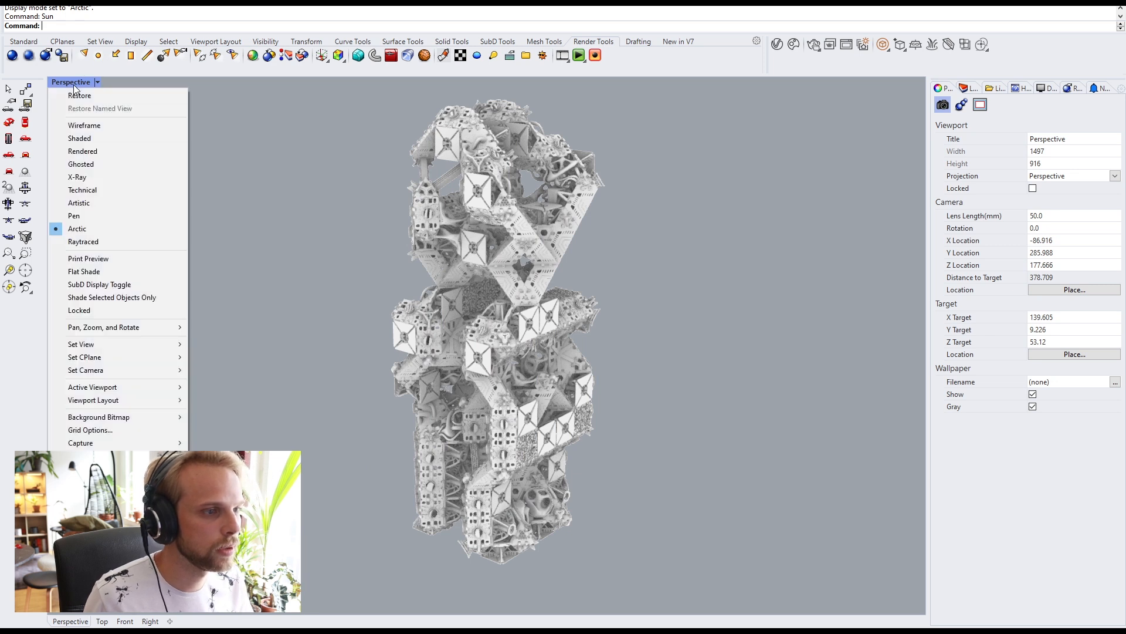
left_click(101, 153)
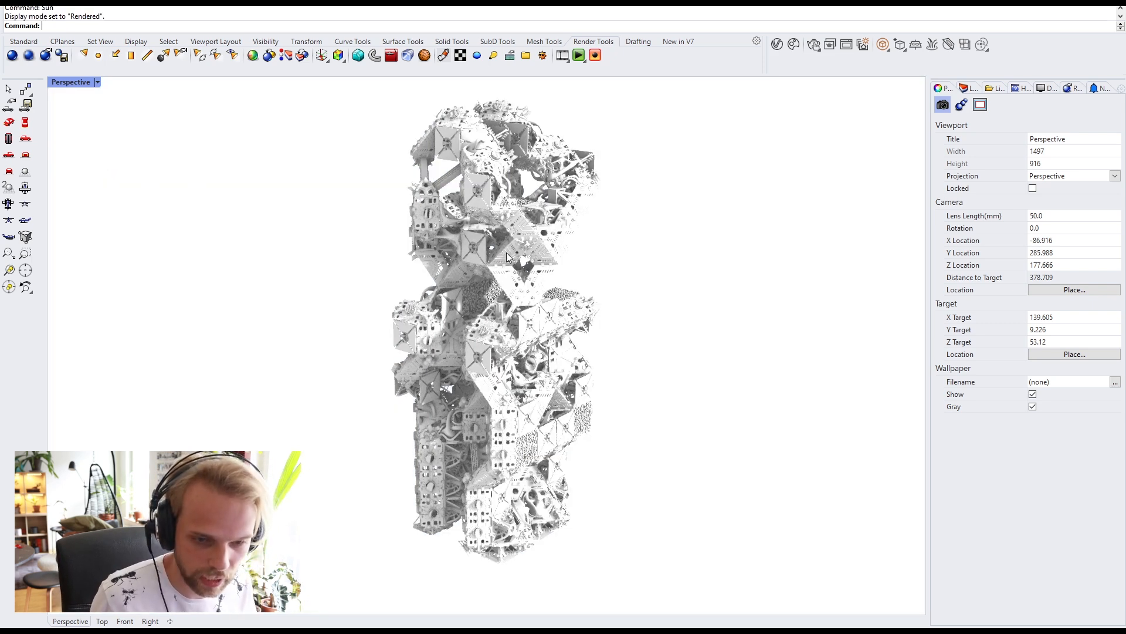
scroll(484, 275, "up", 10)
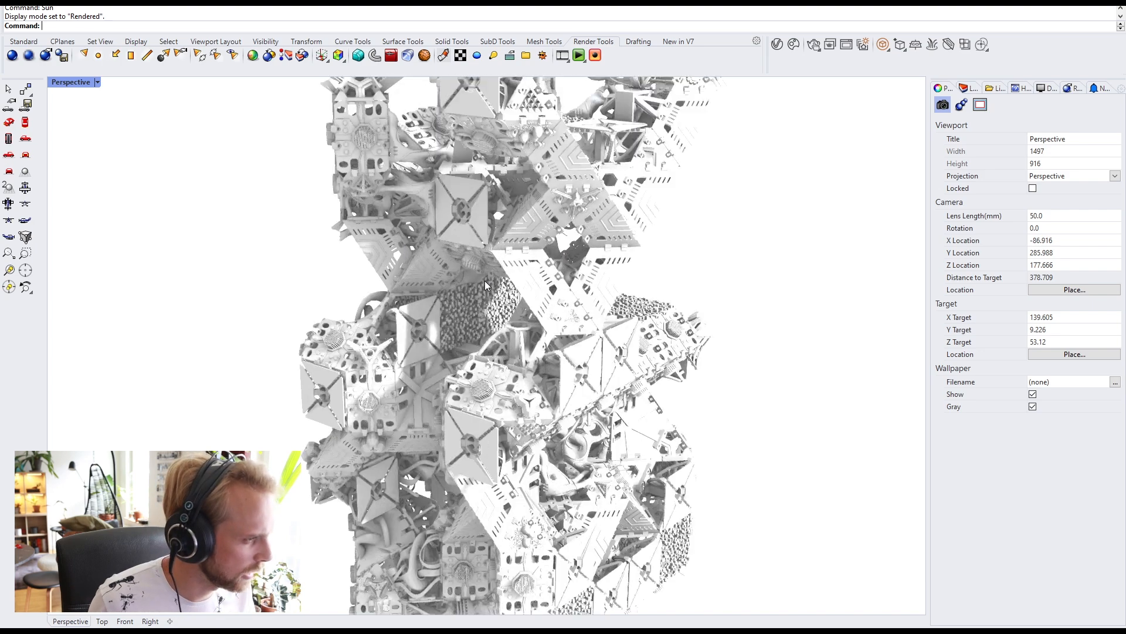
scroll(519, 327, "down", 10)
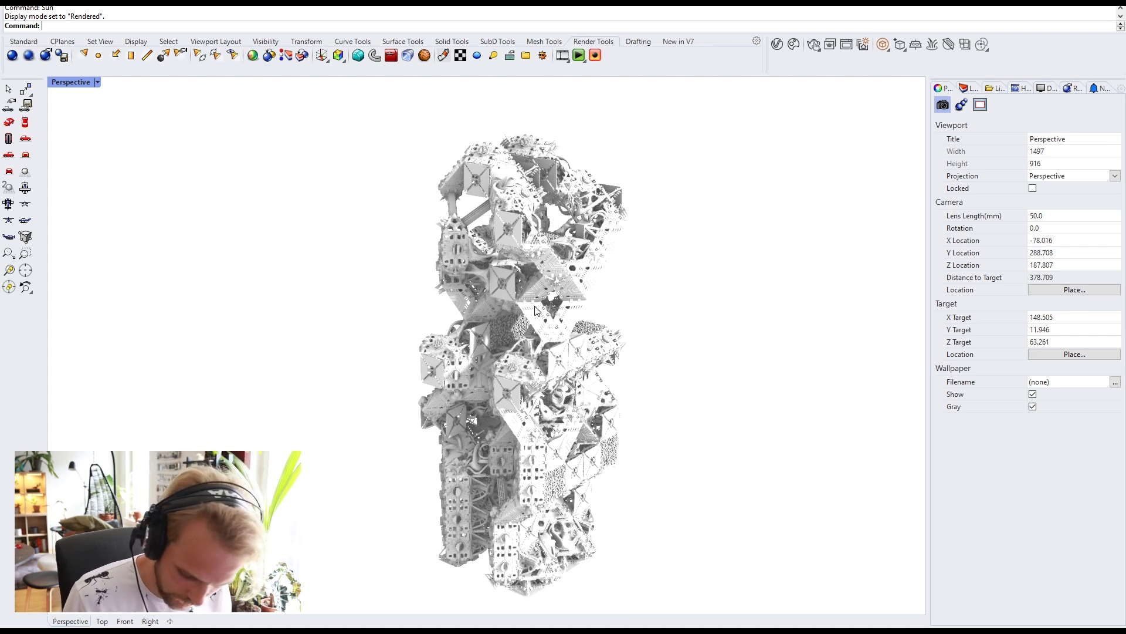
Step: Move the sun's time of day back to 2:04:58 PM while keeping the model in sight
type("Sun")
key("Return")
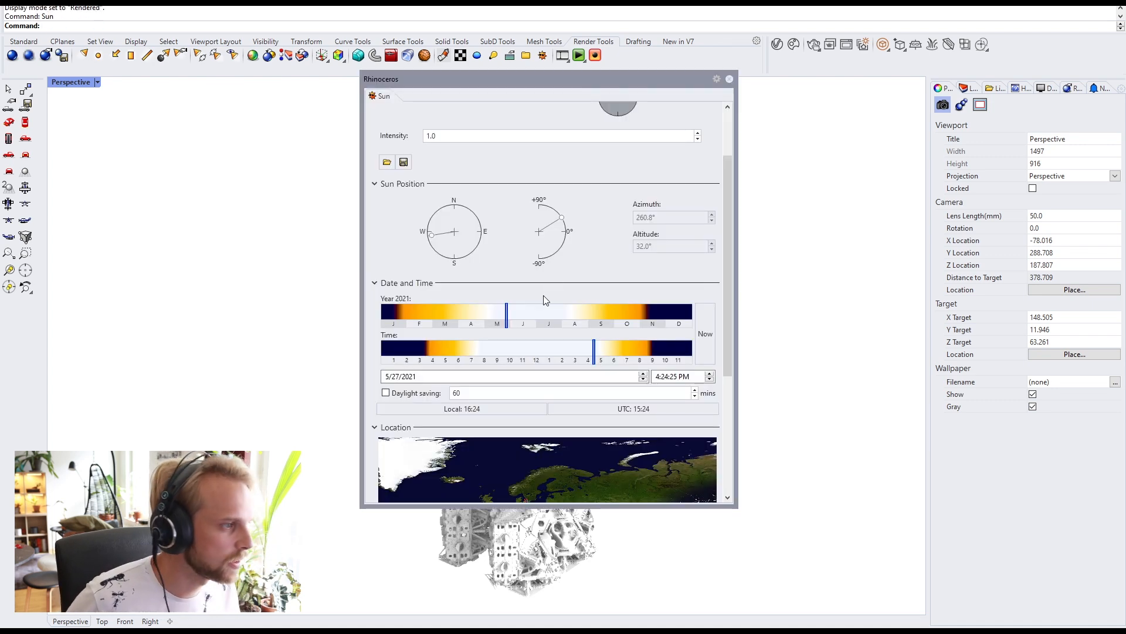
left_click_drag(551, 99, 842, 103)
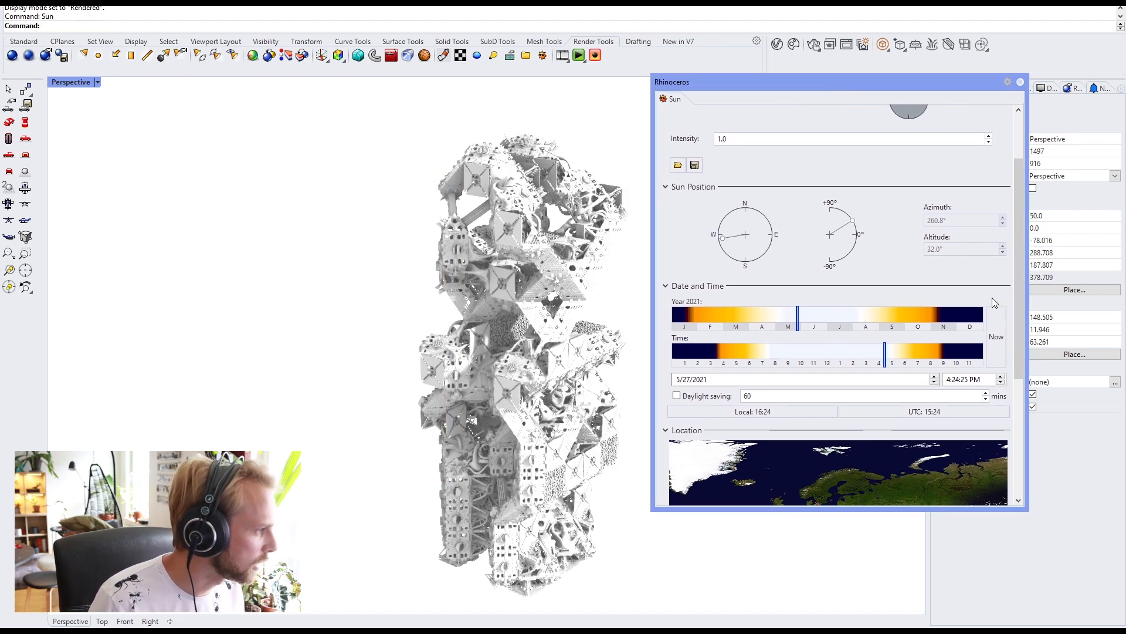
left_click(886, 356)
mouse_move(888, 360)
left_mouse_down()
mouse_move(808, 358)
mouse_move(854, 359)
left_mouse_up()
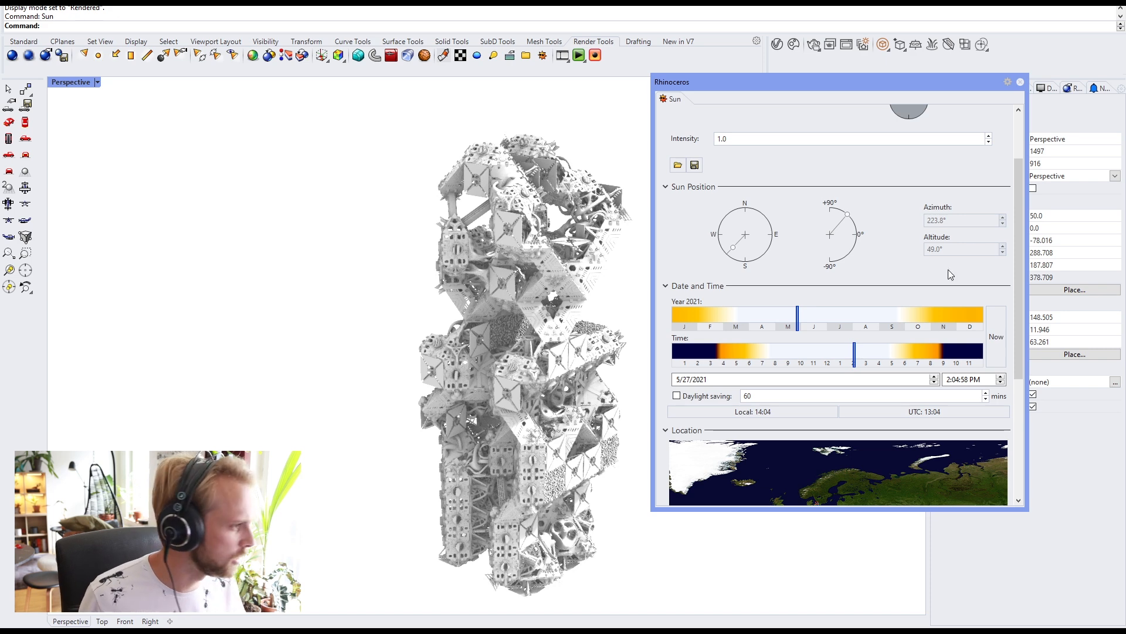
left_click(1020, 82)
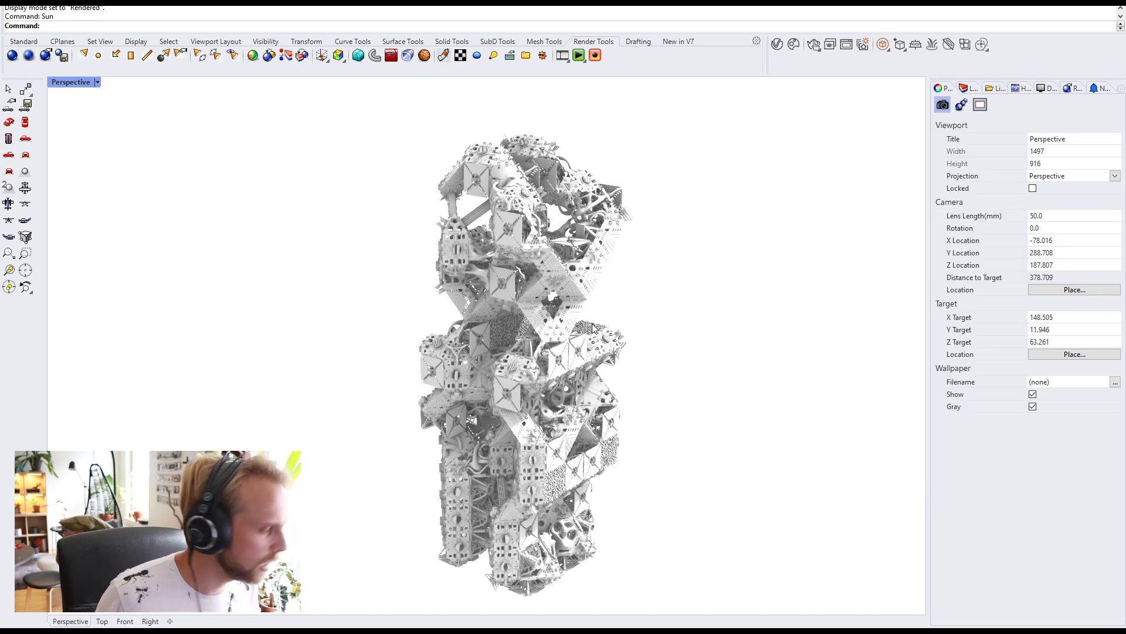
Step: Center the tower in the viewport and check which renderers are available as the current renderer
right_click_drag(591, 328, 570, 304, "shift")
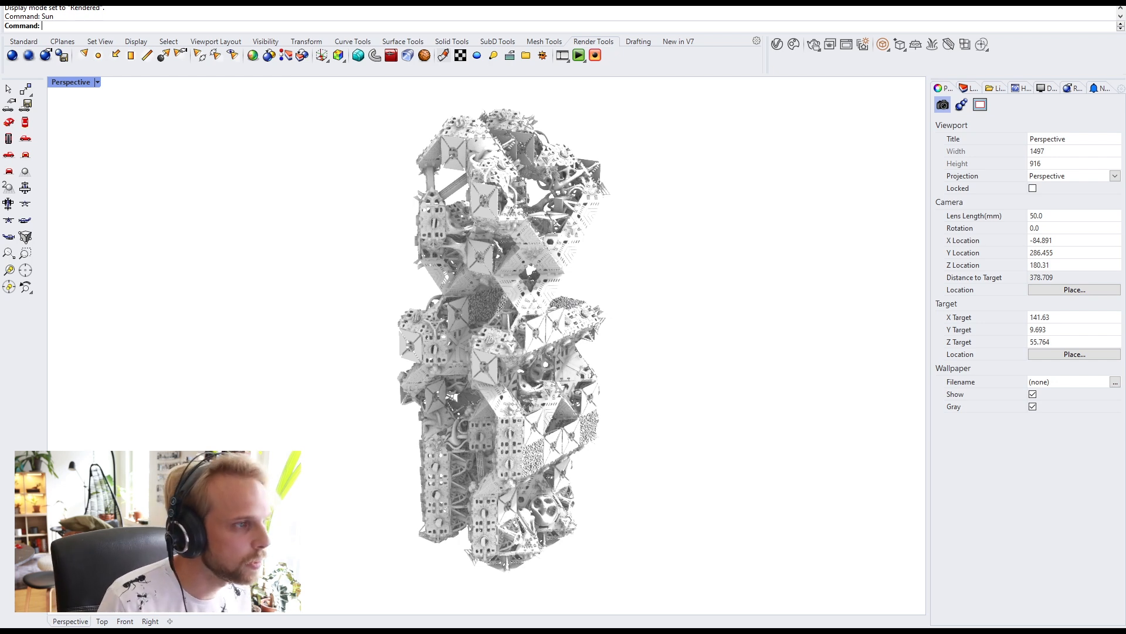
left_click(342, 2)
mouse_move(361, 302)
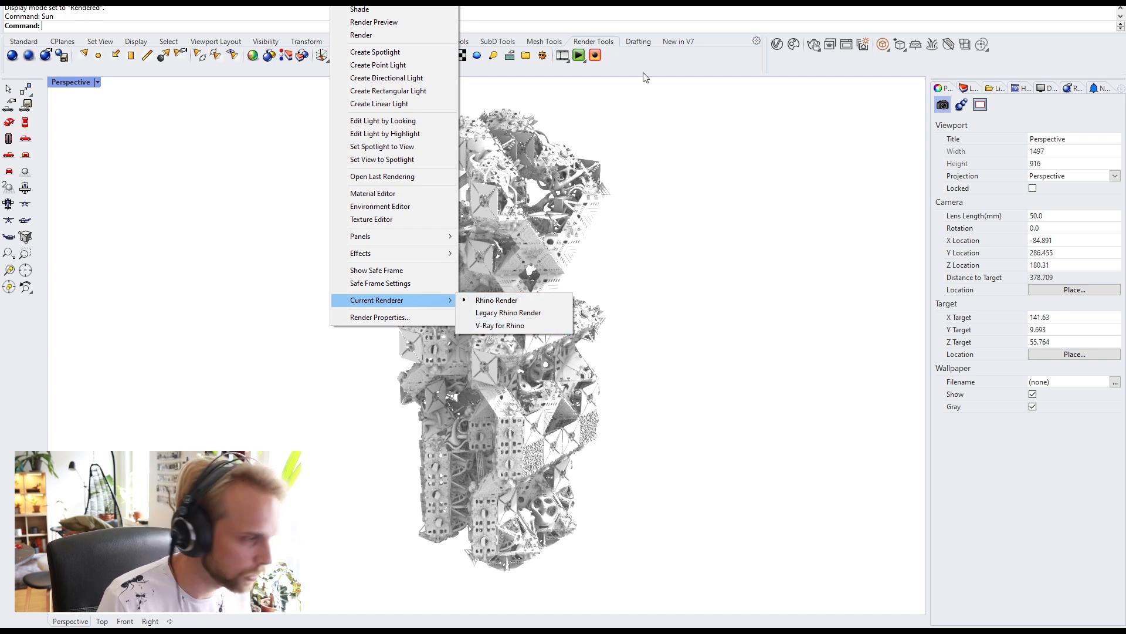
left_click(619, 141)
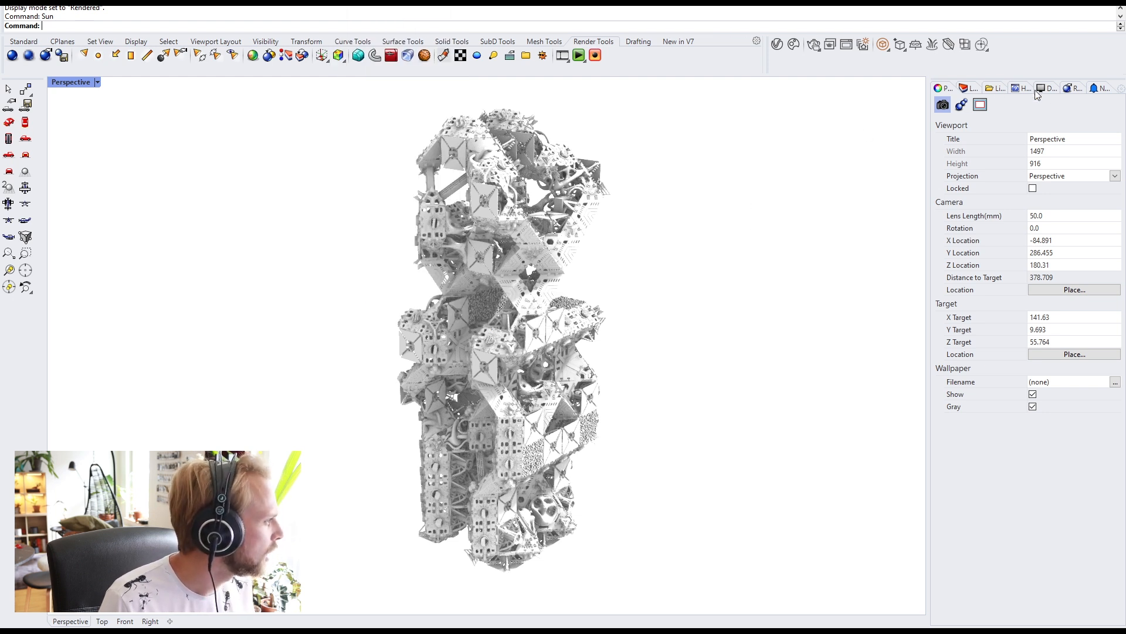
Step: Display the Rendering settings and widen the docked area that holds them
left_click(1072, 89)
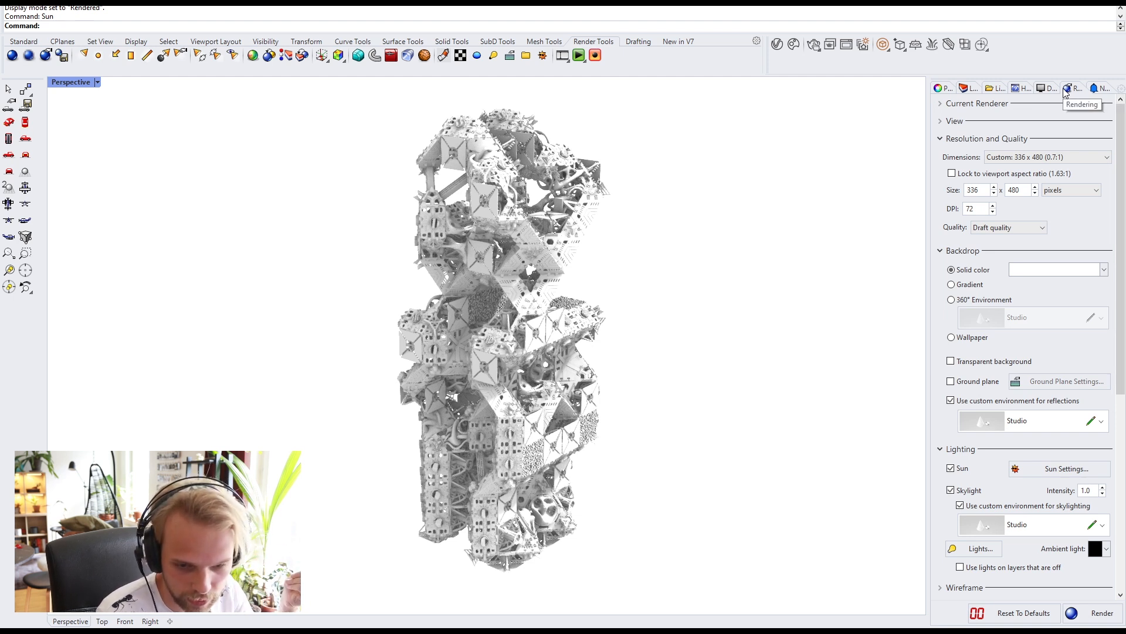
left_click(1121, 90)
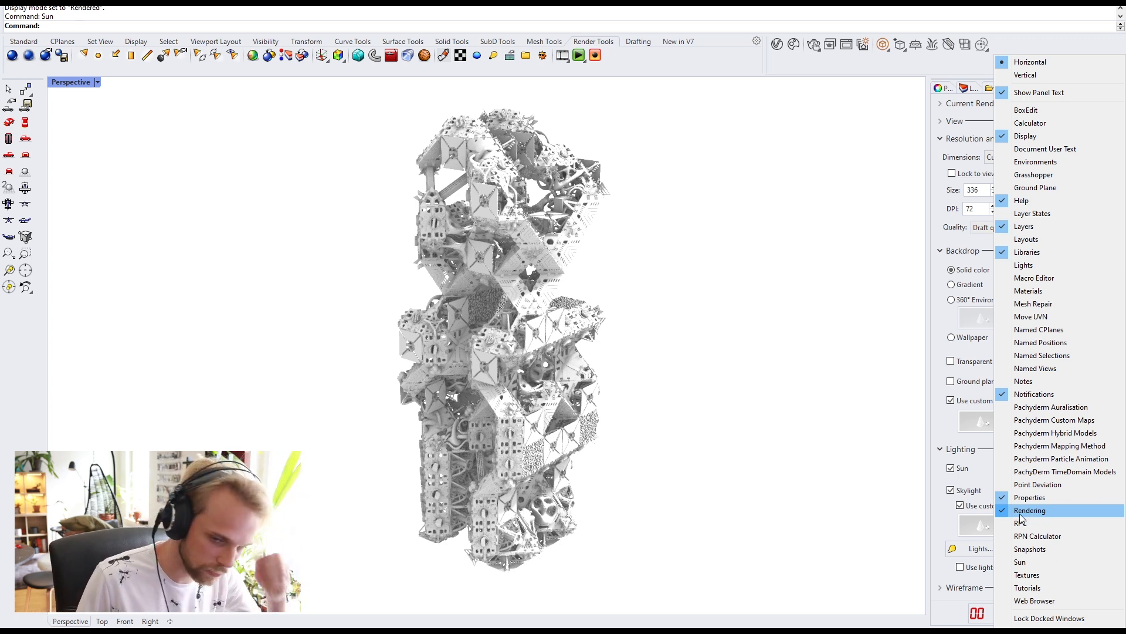
key("Escape")
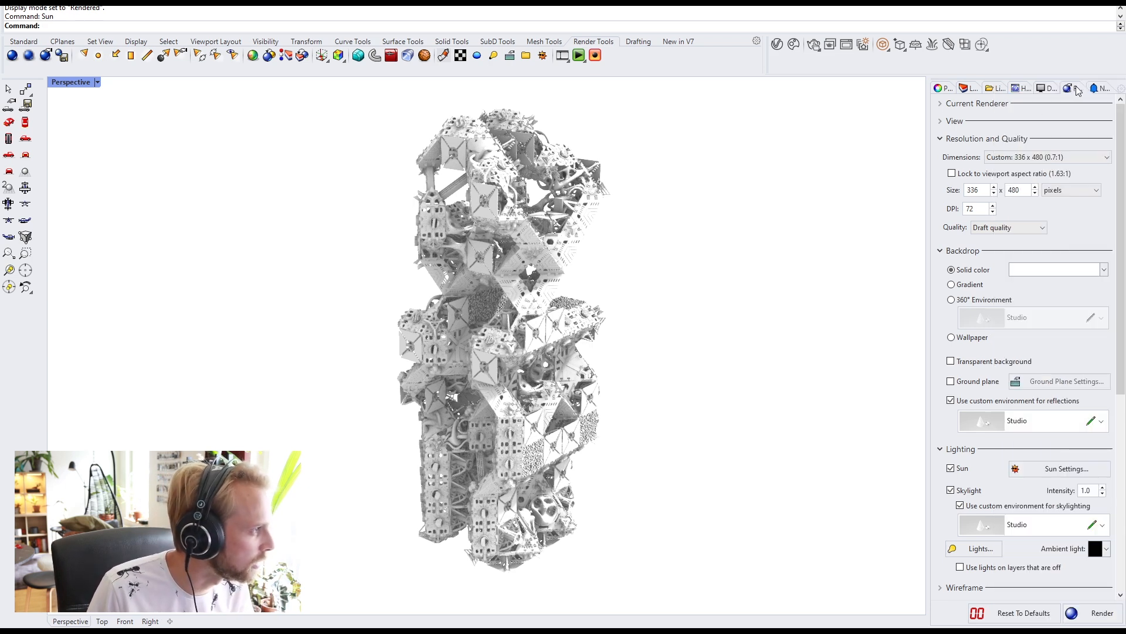
left_click_drag(928, 135, 837, 136)
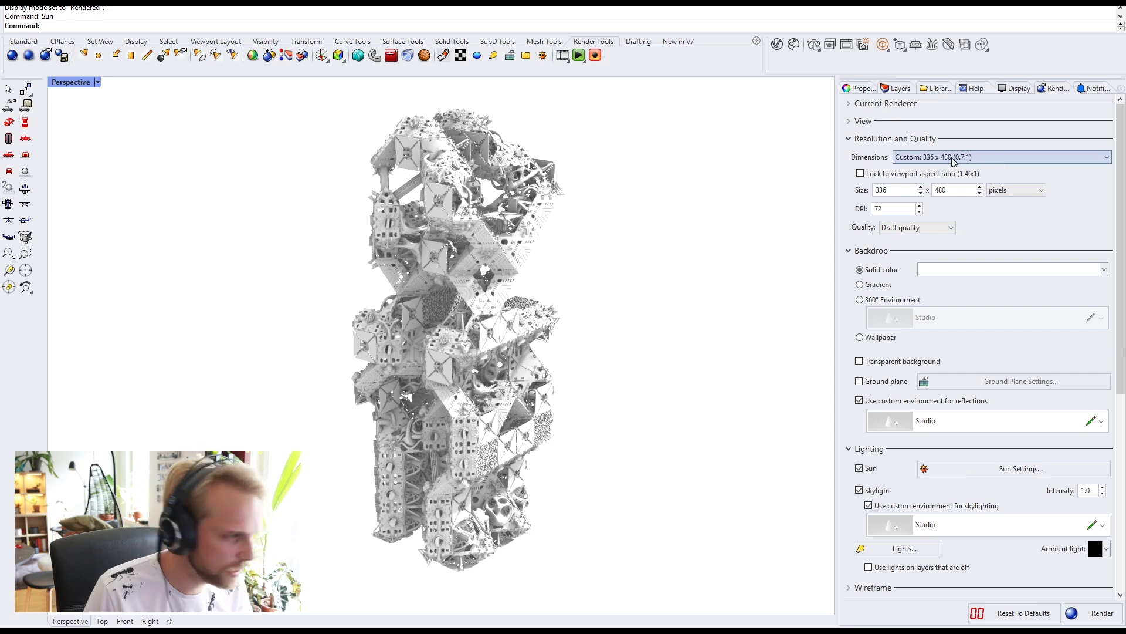
Step: Collapse the Resolution and Quality, Backdrop, Lighting, Render Channels and Rhino Render Advanced Settings sections
left_click(848, 140)
left_click(862, 158)
left_click(862, 174)
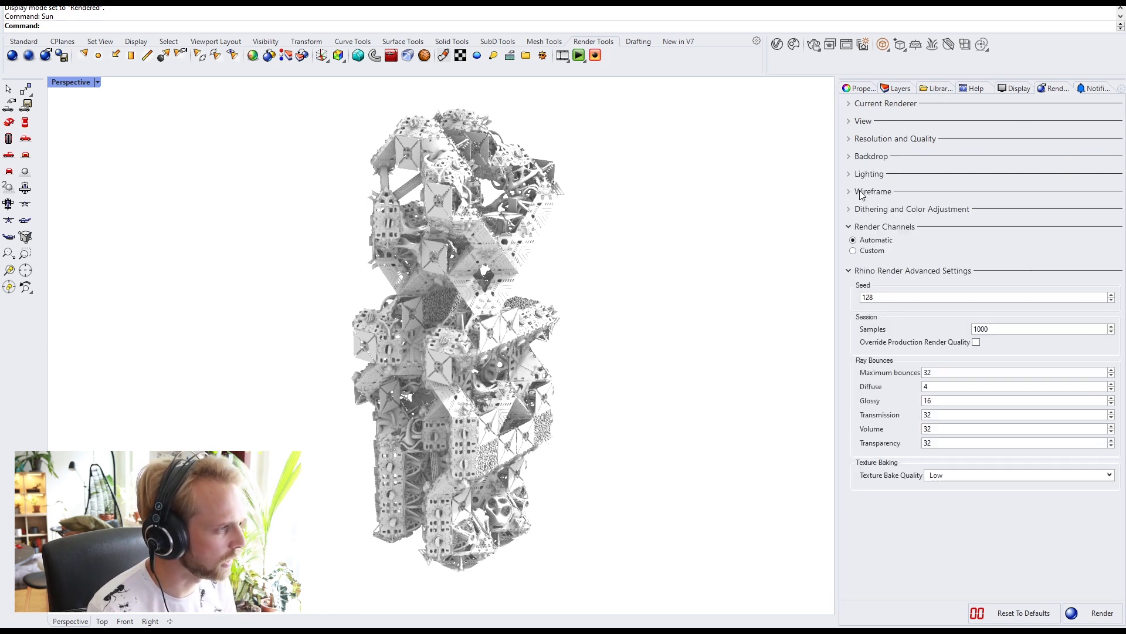
left_click(865, 228)
left_click(862, 244)
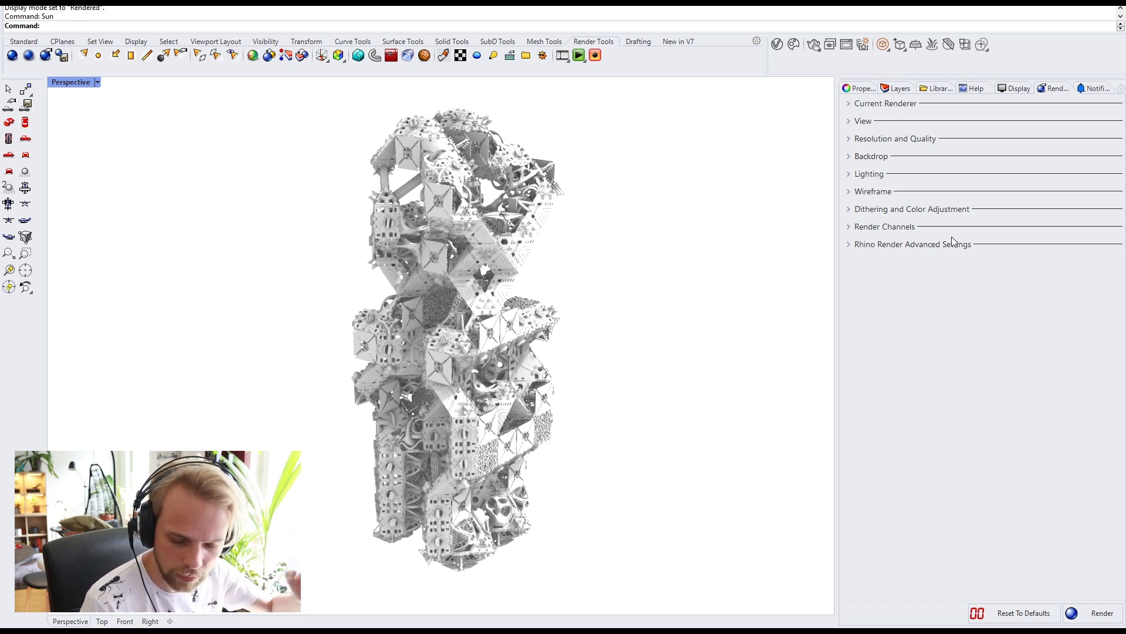
Step: Review the Current Renderer and View sections of the rendering settings, leaving only Resolution and Quality expanded
left_click(860, 104)
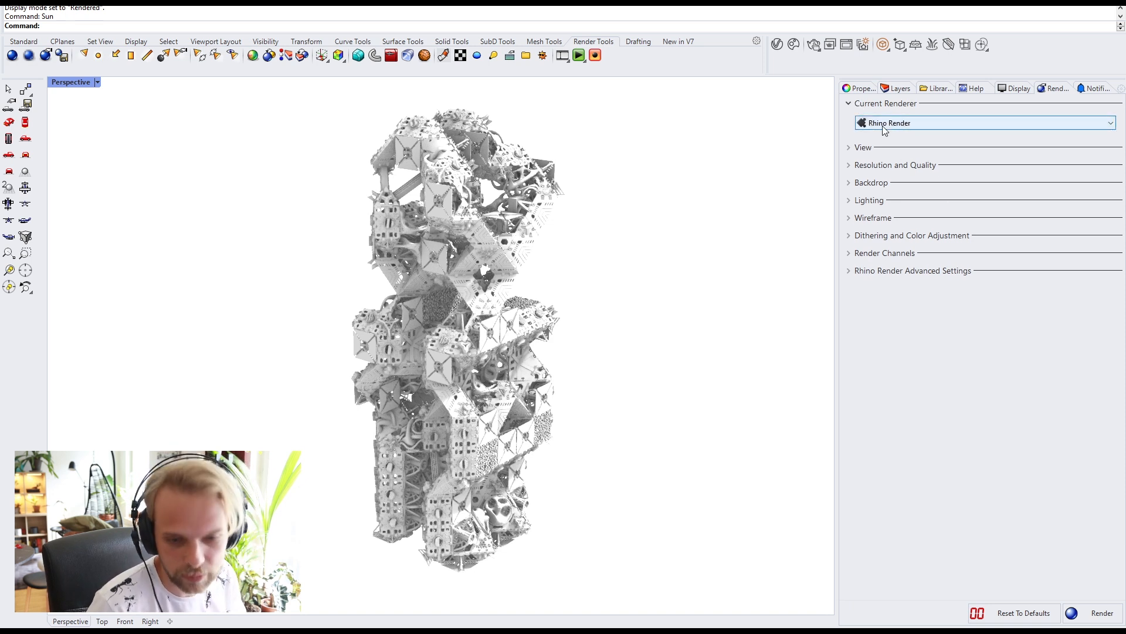
left_click(887, 104)
left_click(874, 124)
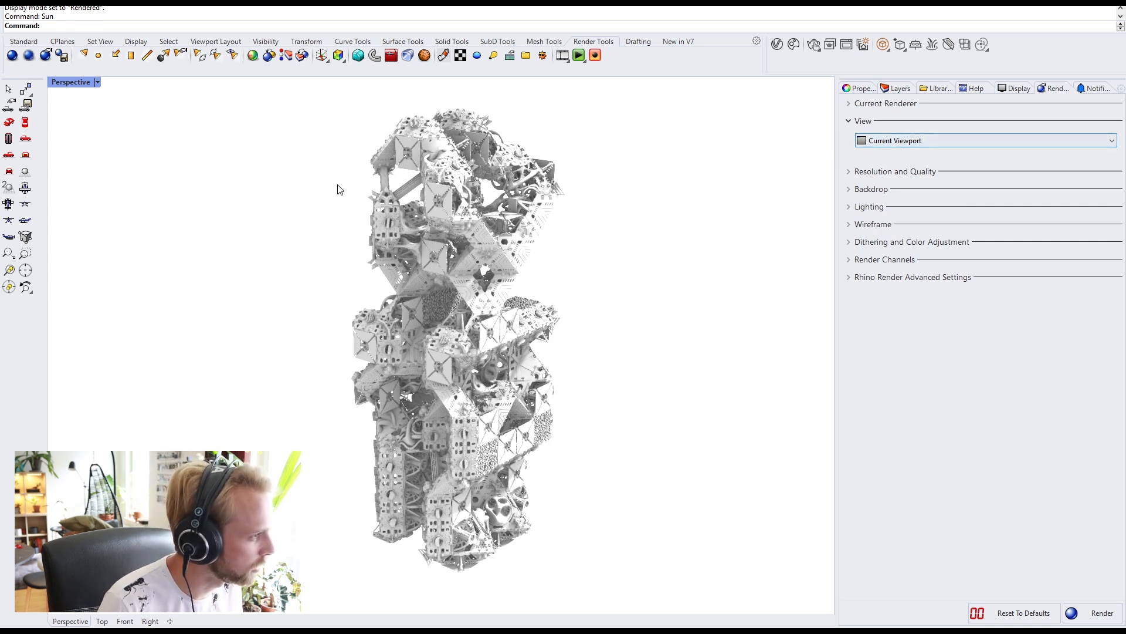
left_click(860, 122)
left_click(887, 139)
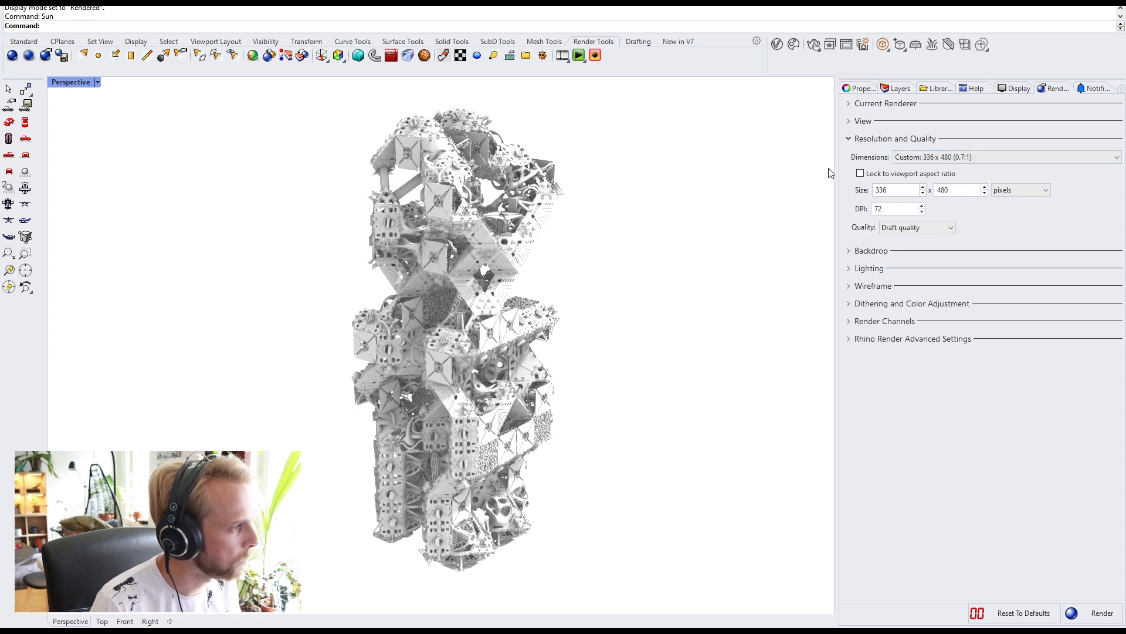
Step: Set the render dimensions to 1920 x 1080 (16:9) and the render quality to Good quality
left_click(924, 158)
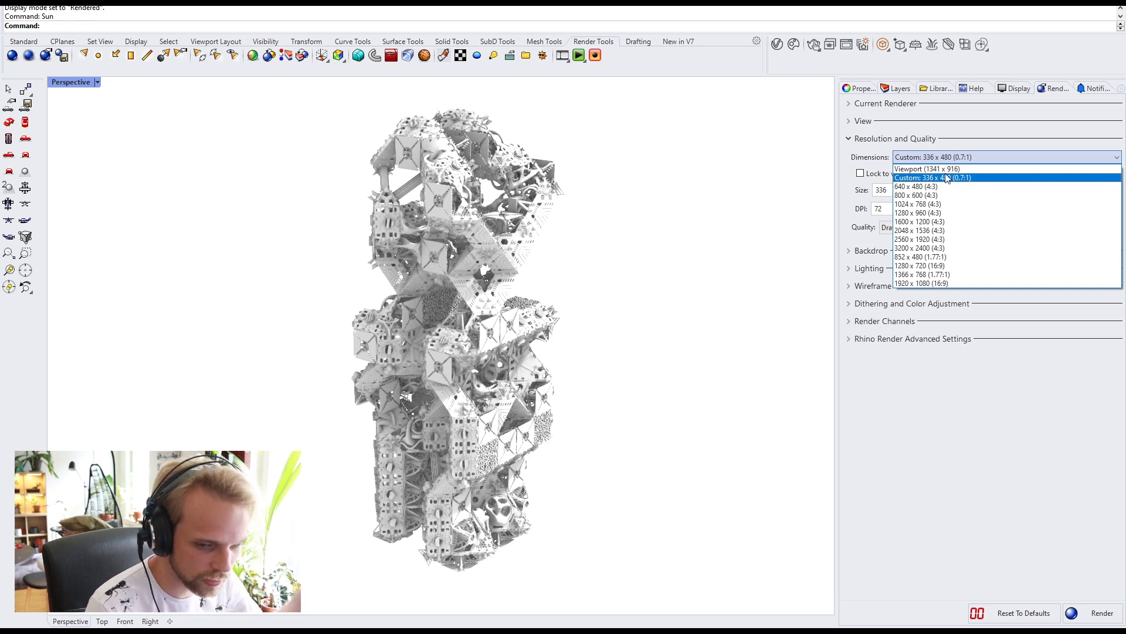
left_click(914, 284)
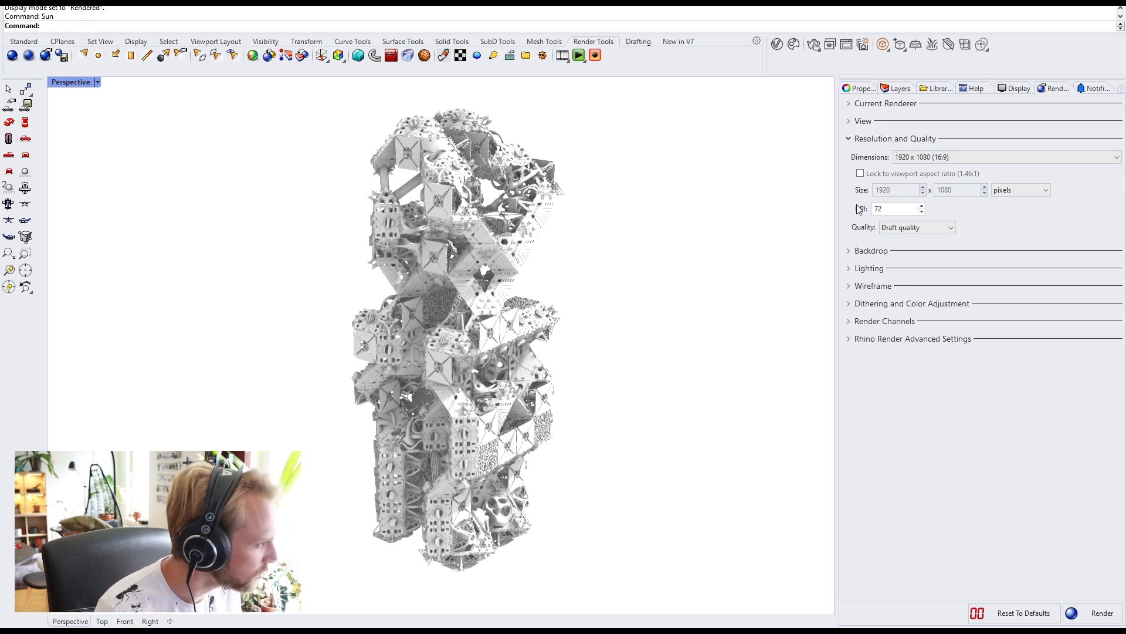
double_click(878, 210)
left_click(892, 228)
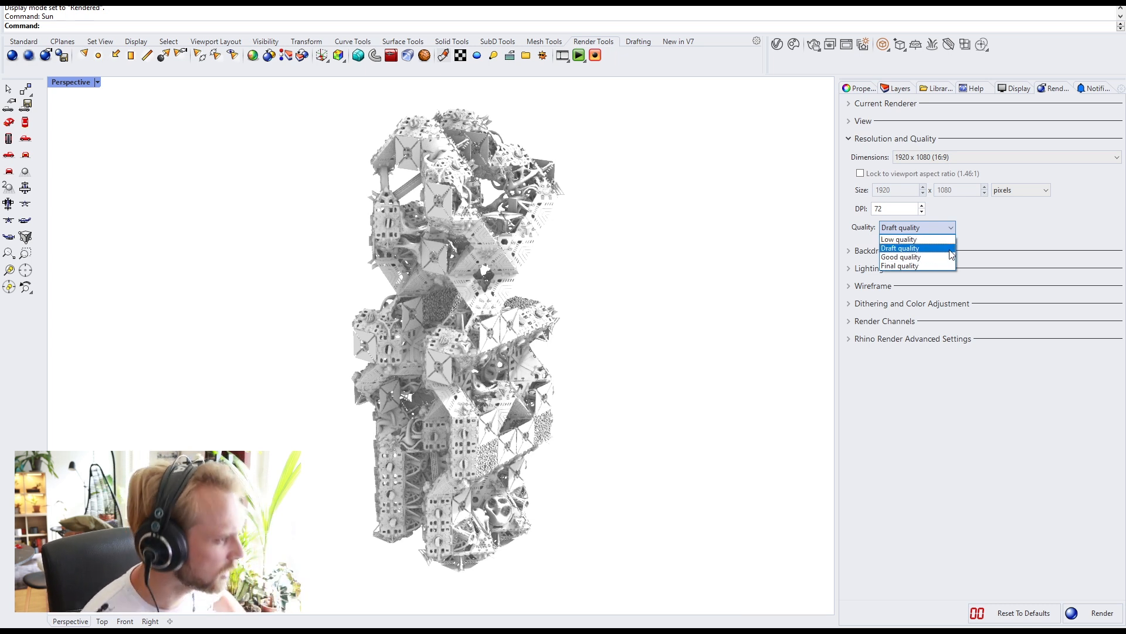
left_click(933, 254)
left_click(925, 229)
left_click(921, 240)
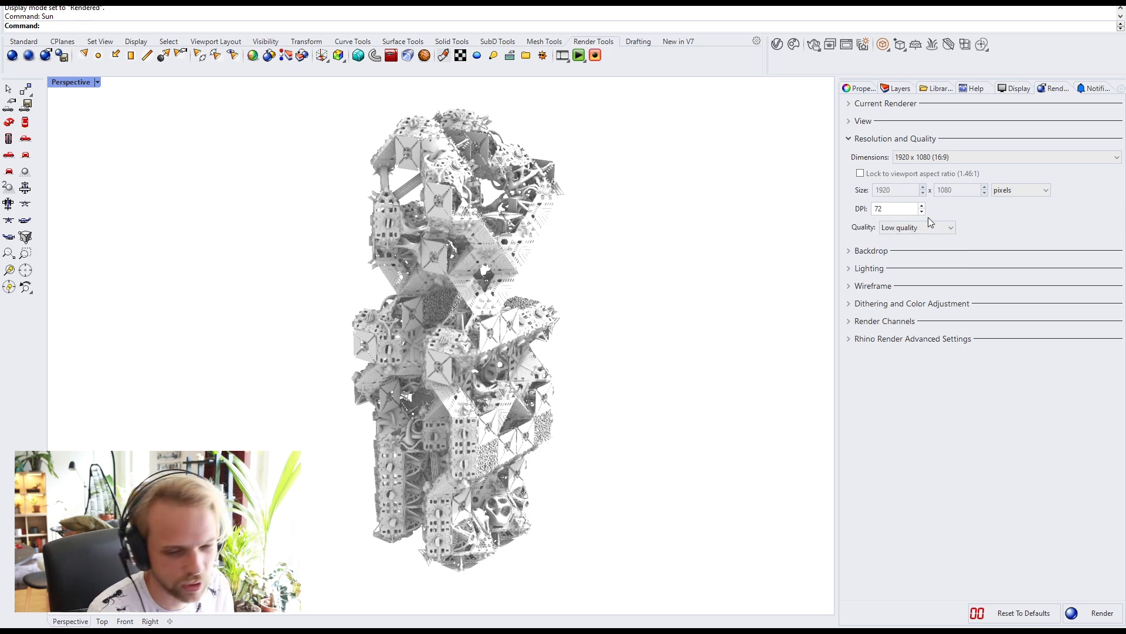
left_click(932, 227)
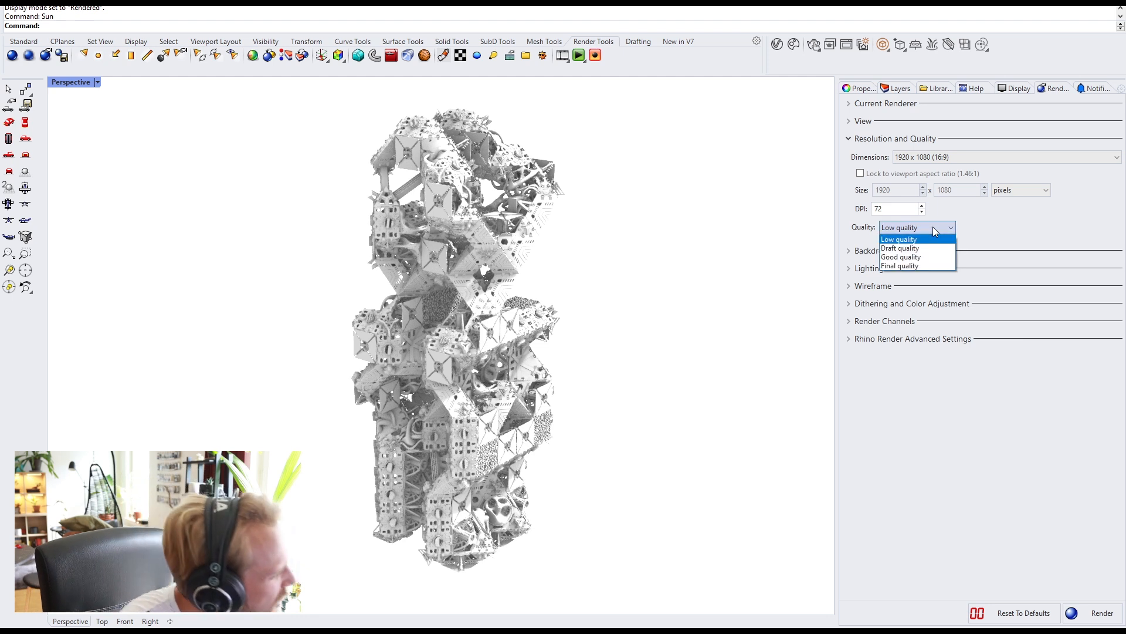
left_click(903, 257)
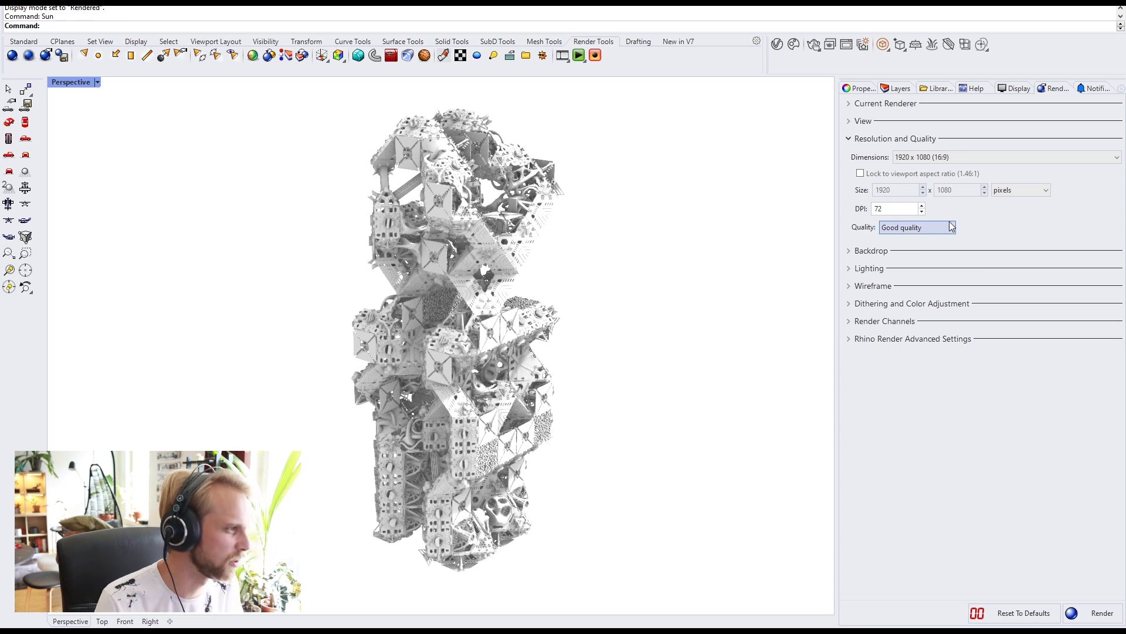
left_click(868, 139)
Step: Switch the backdrop to a gradient and set its first color to Gray
left_click(876, 156)
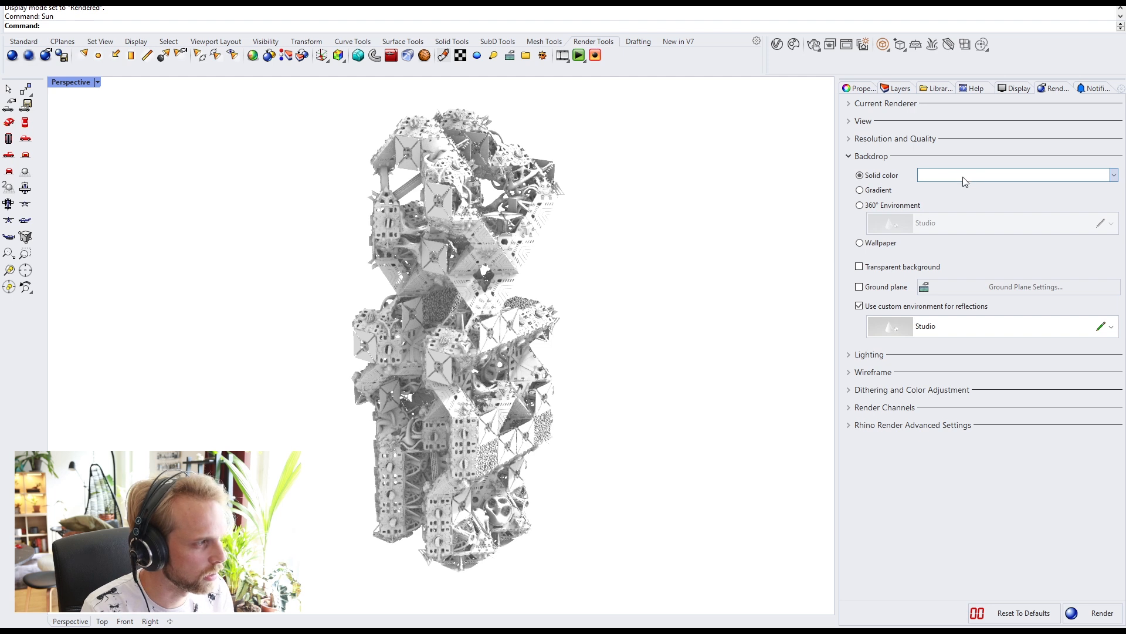
left_click(878, 190)
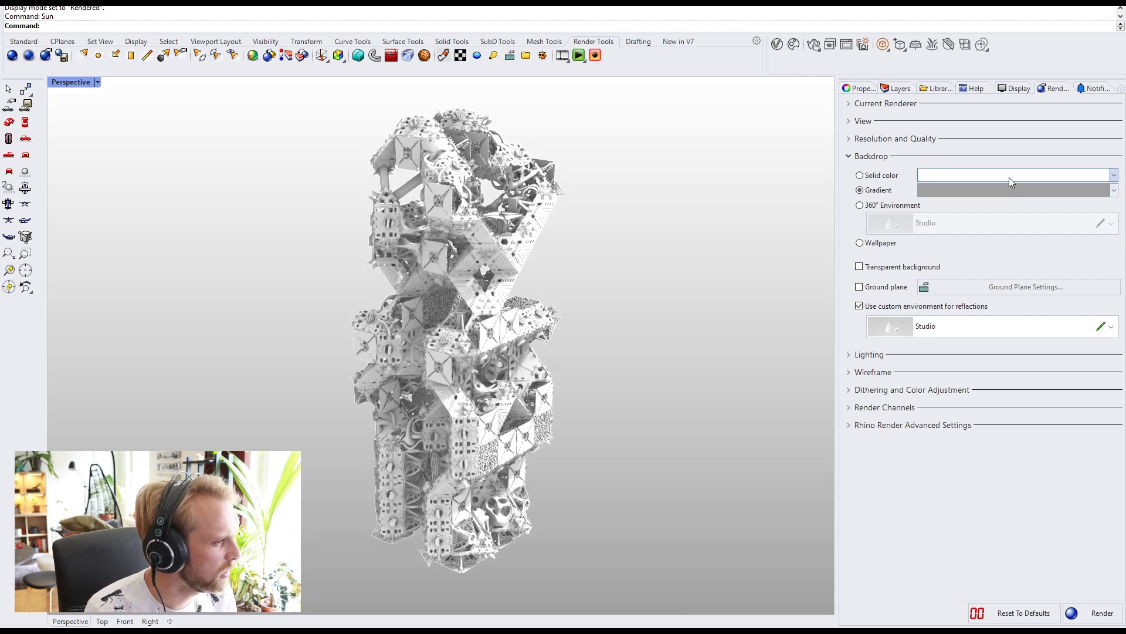
left_click(1114, 176)
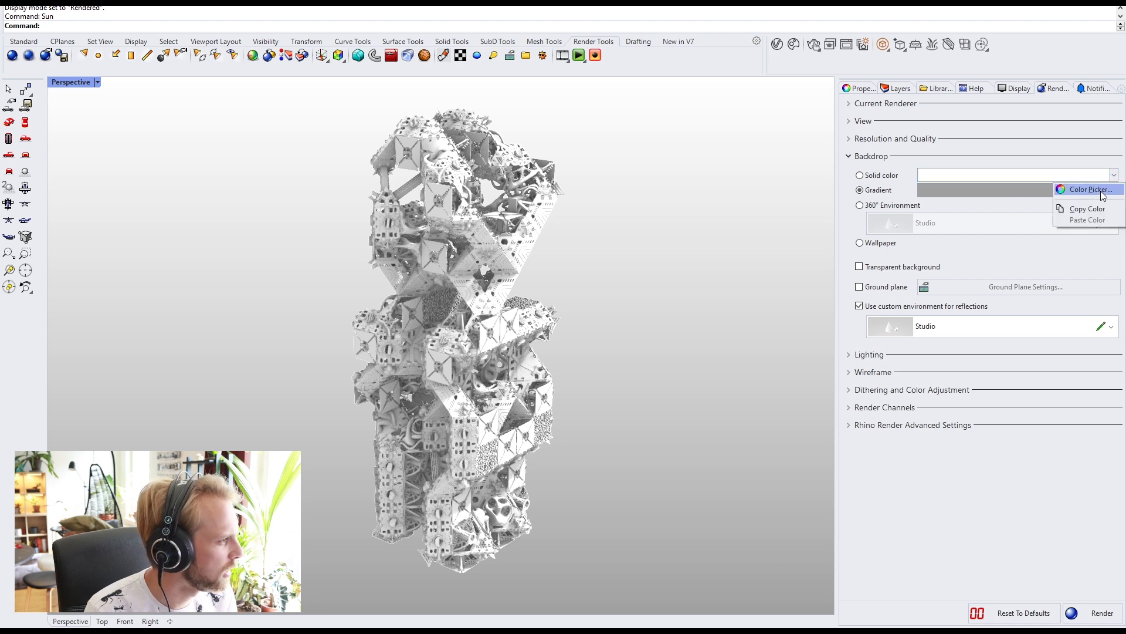
left_click(963, 180)
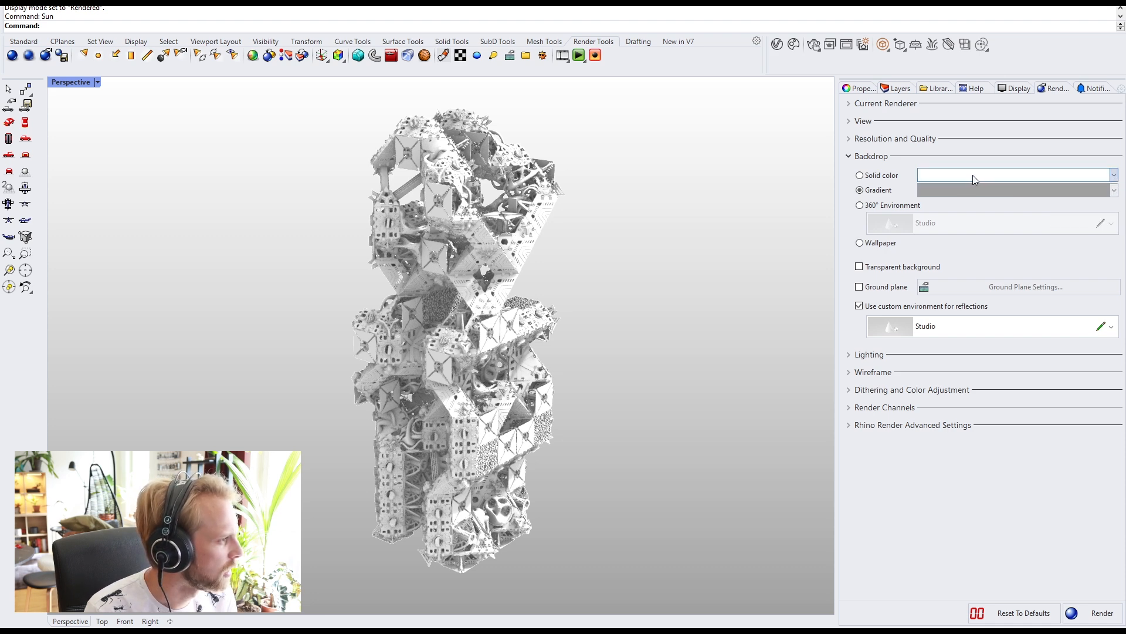
left_click(972, 175)
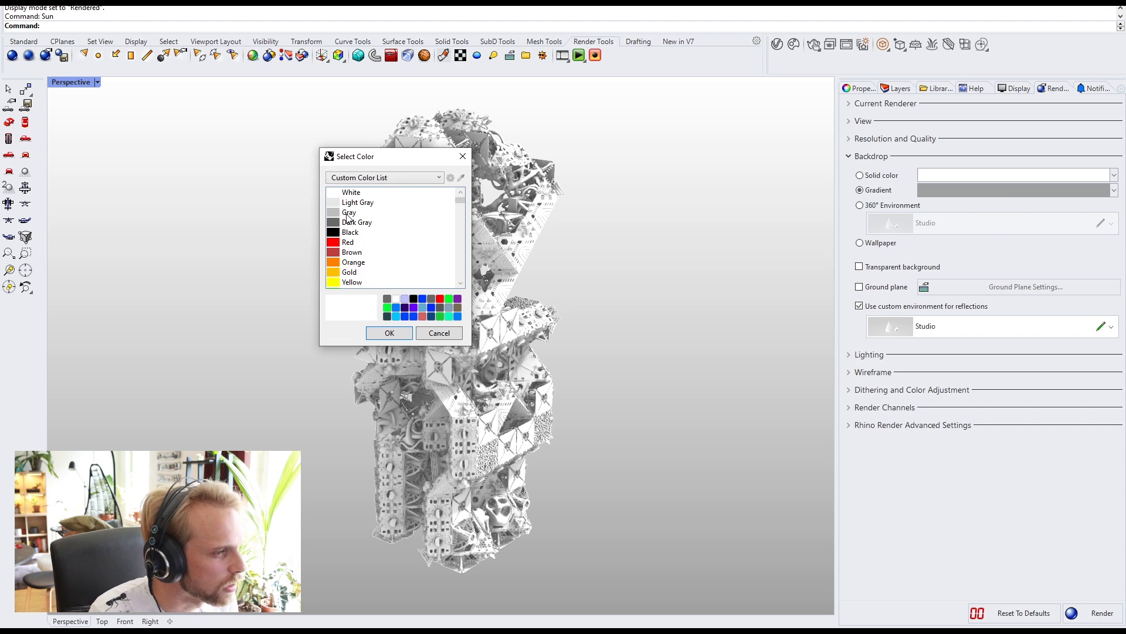
left_click(347, 214)
left_click(384, 334)
Step: Set the backdrop gradient's second color to Dark Gray and enable the ground plane
left_click(949, 189)
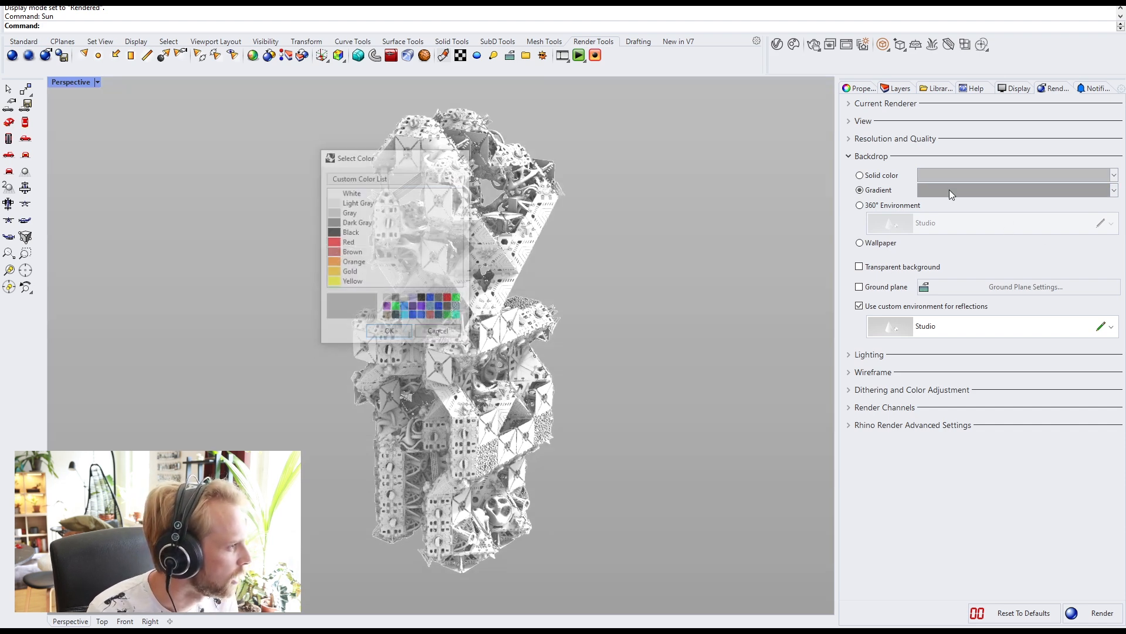
left_click(341, 223)
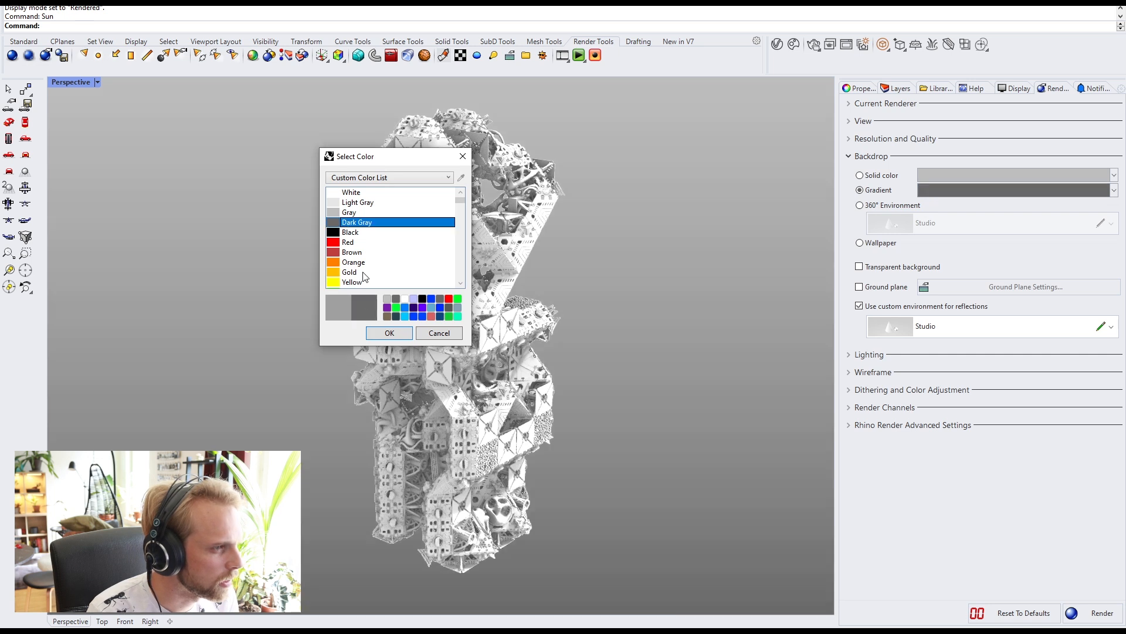
left_click(389, 333)
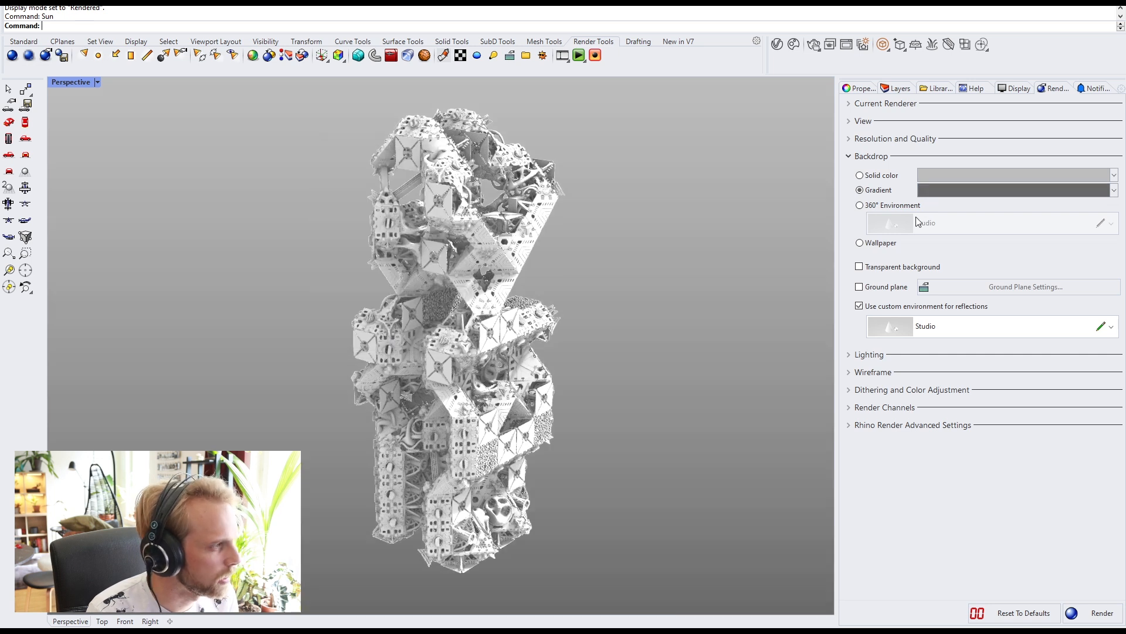
left_click(871, 292)
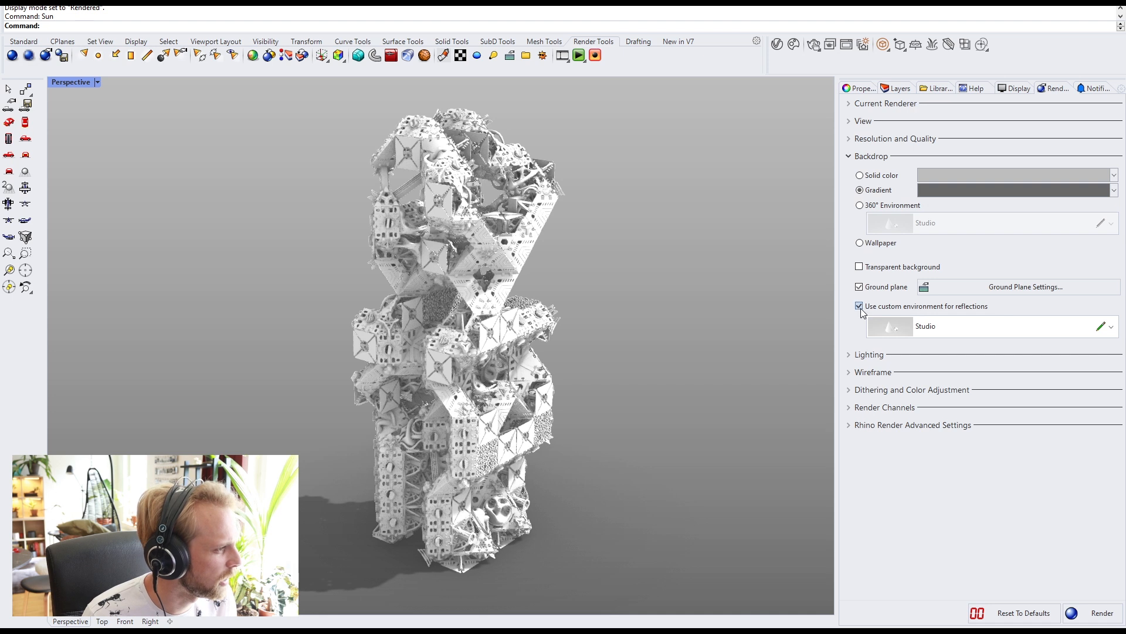
left_click(853, 159)
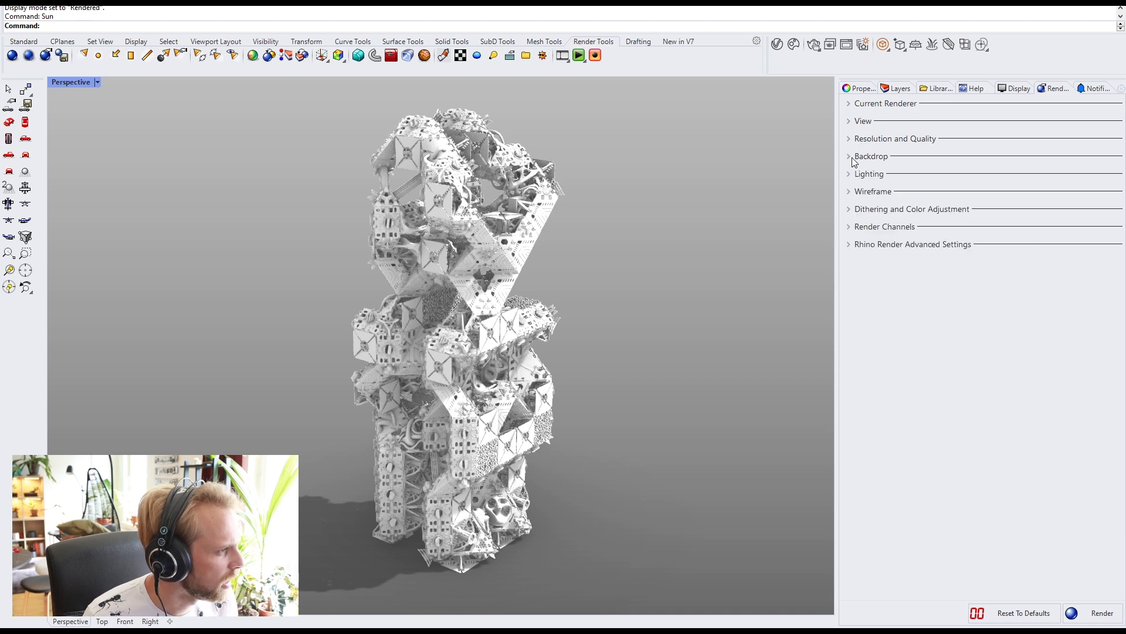
Step: Compare the tower's lighting with the skylight off and on, and check which environments are available for skylighting
left_click(871, 175)
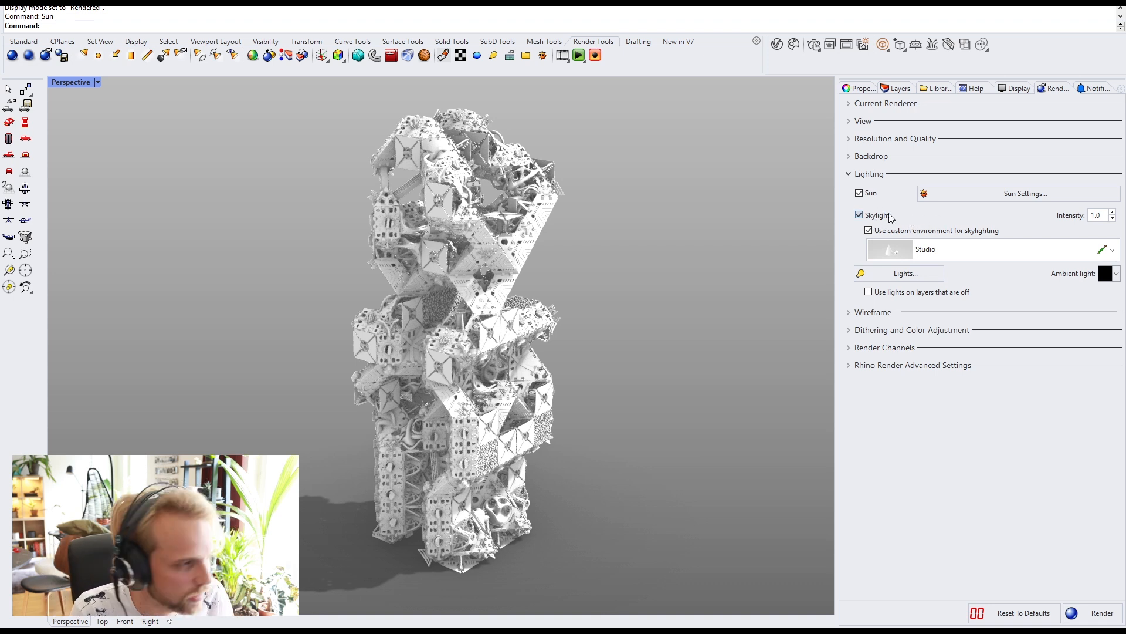
left_click(860, 215)
left_click(860, 215)
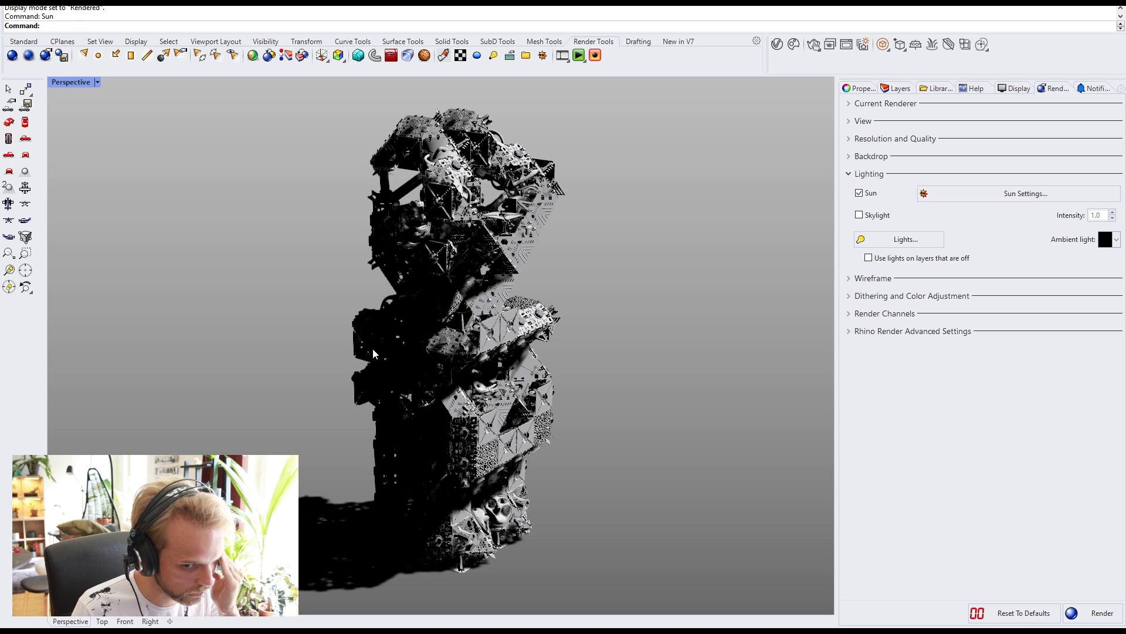
left_click(875, 217)
left_click(948, 253)
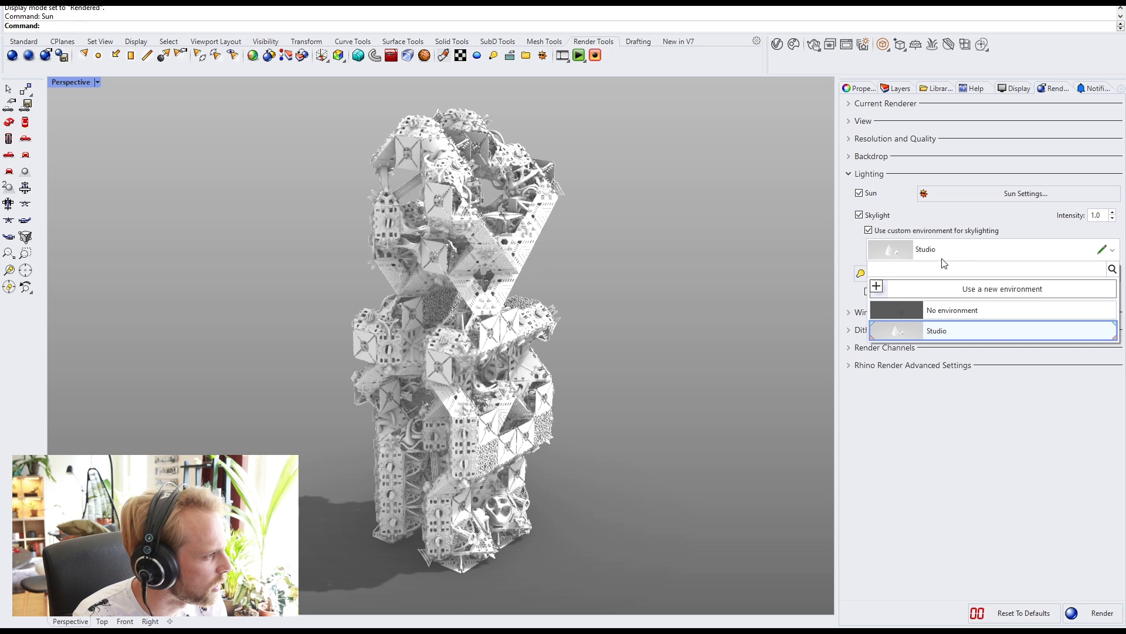
left_click(964, 256)
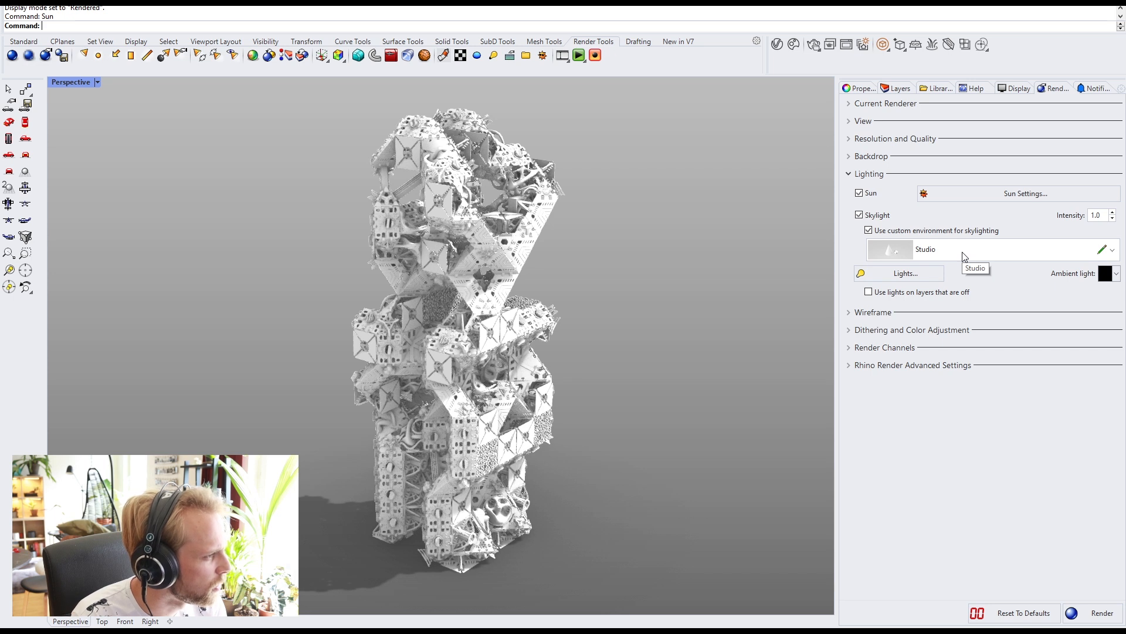
Step: Set the skylight intensity to 0.5 and collapse the Lighting section
left_click_drag(1101, 214, 1079, 217)
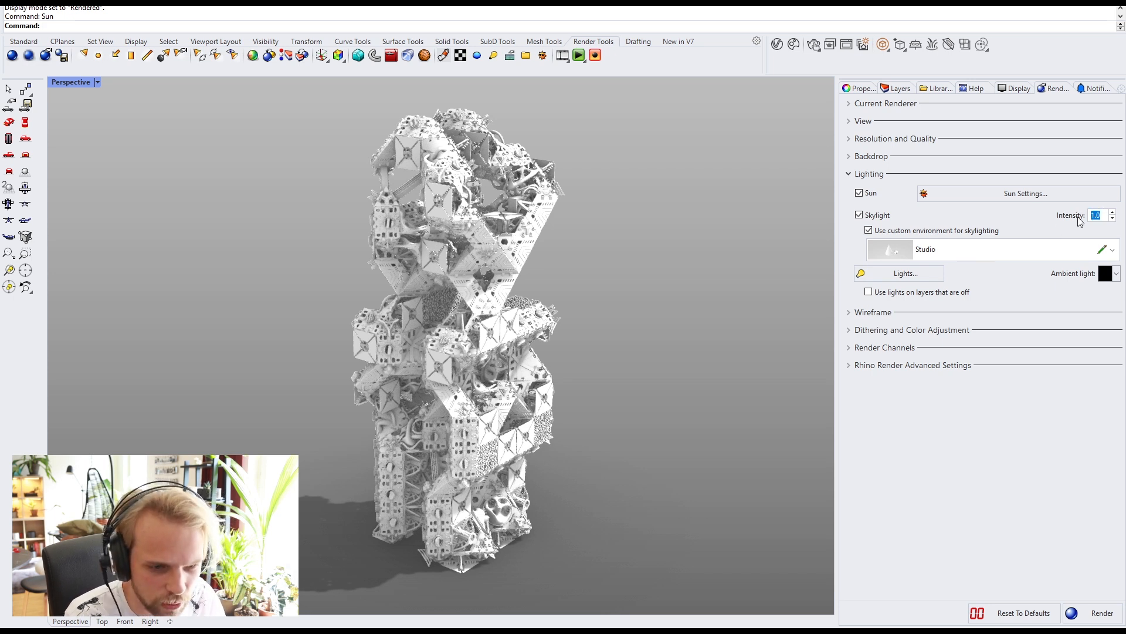
type(".5")
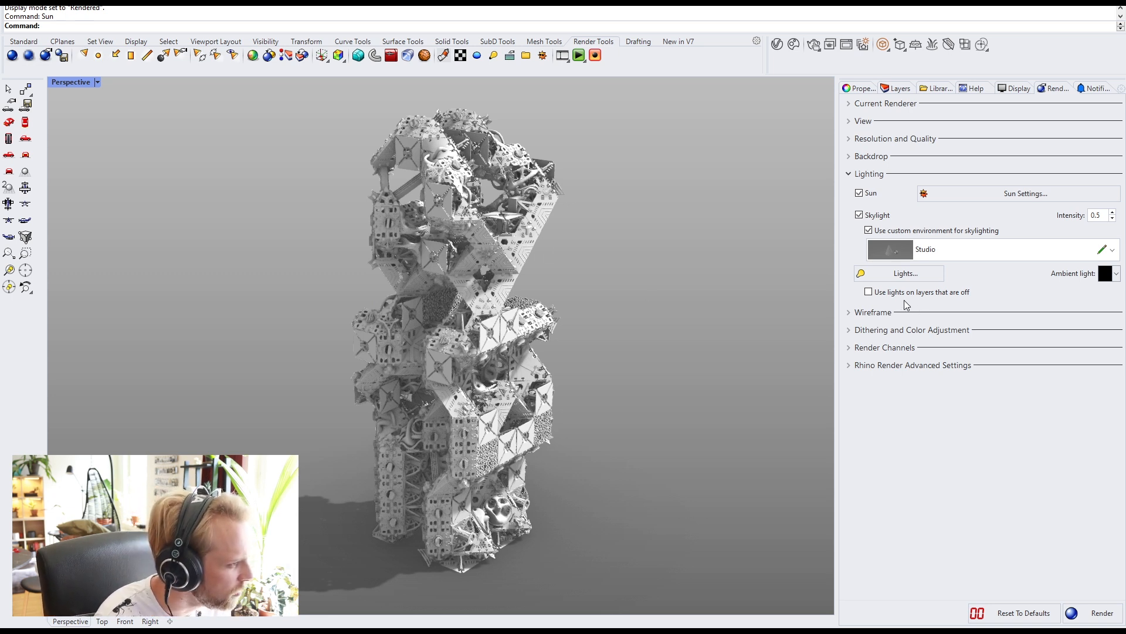
left_click(853, 176)
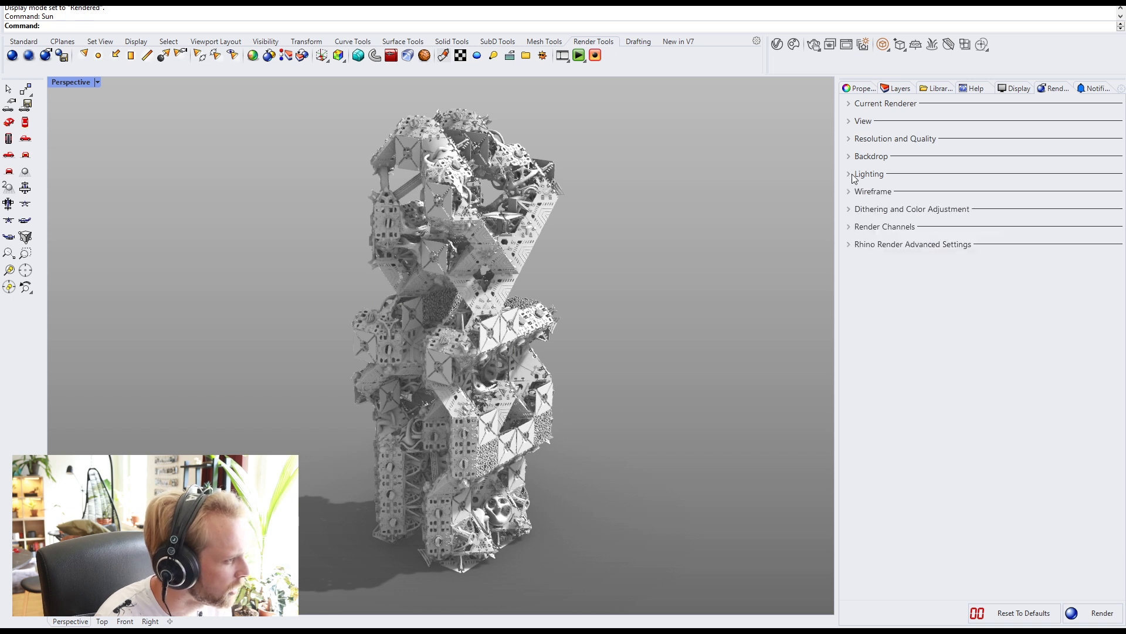
Step: Review the Wireframe, Dithering and Color Adjustment, and Render Channels options, leaving each section collapsed
left_click(858, 194)
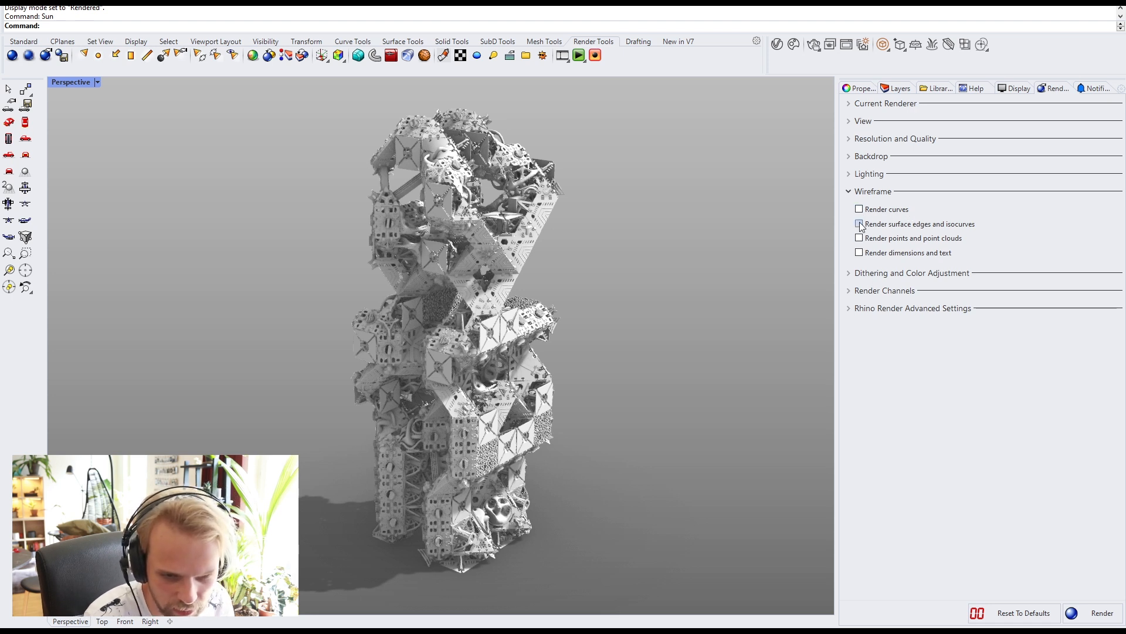
left_click(859, 193)
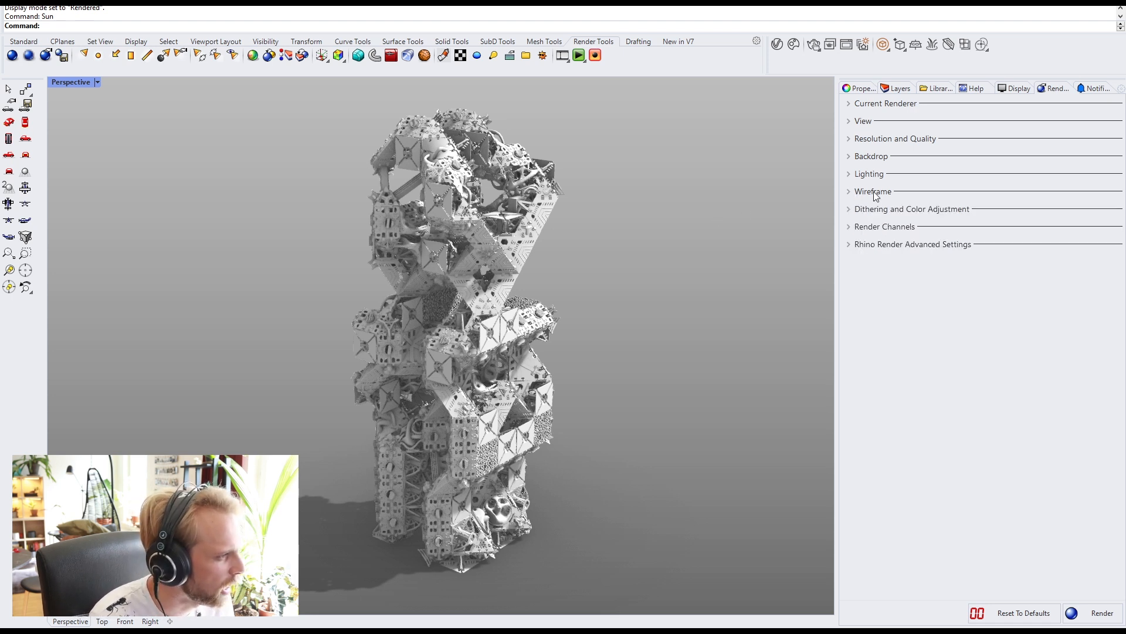
left_click(863, 210)
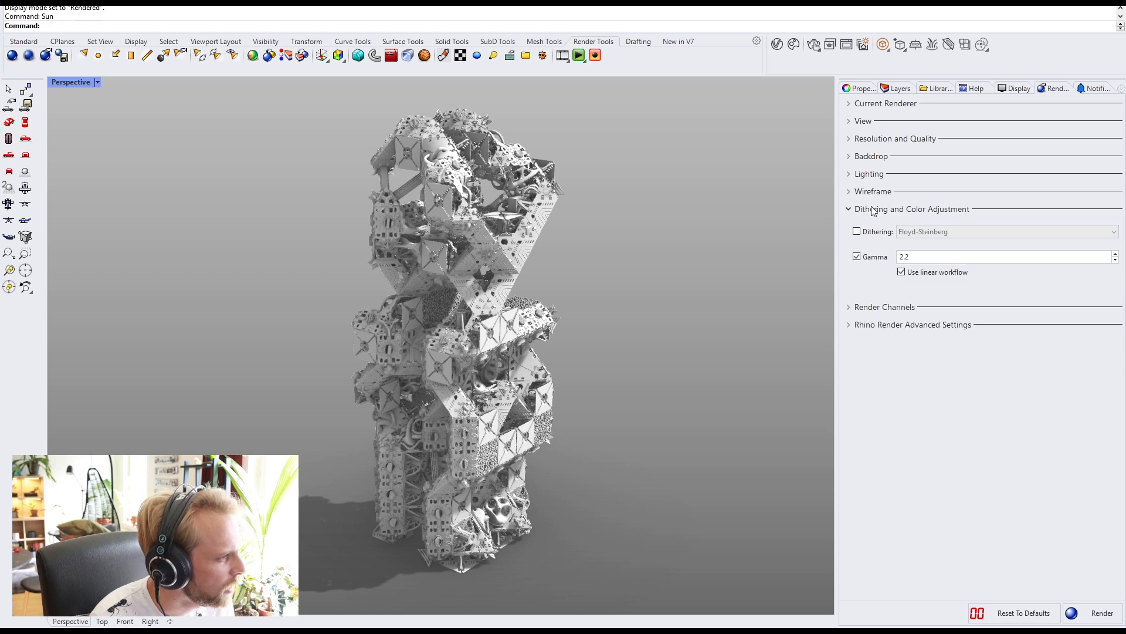
left_click(872, 210)
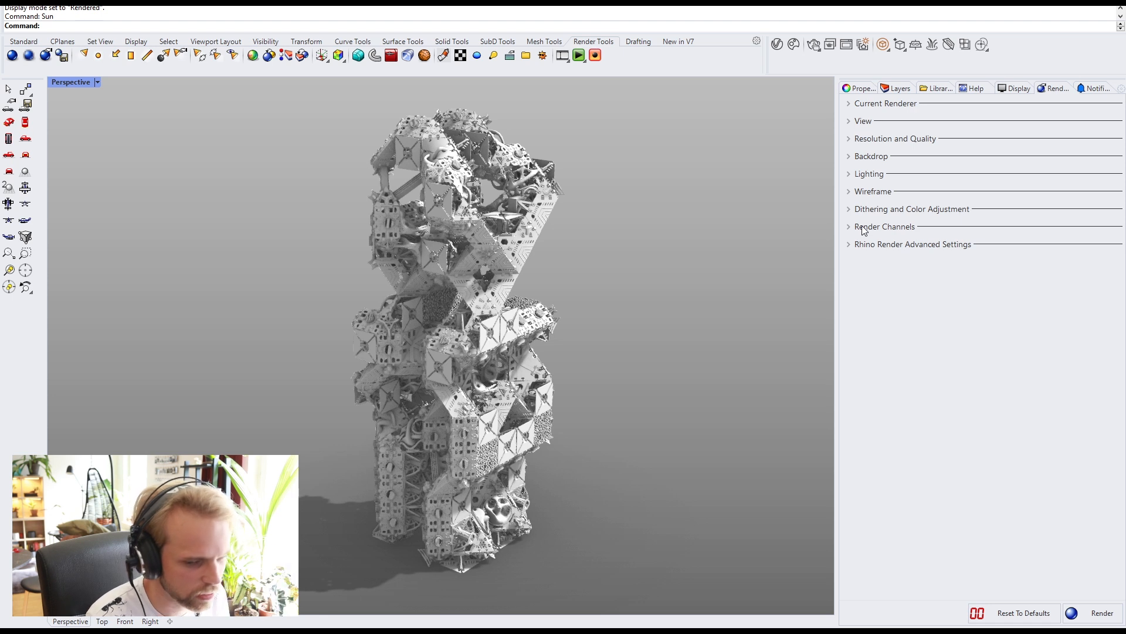
left_click(867, 229)
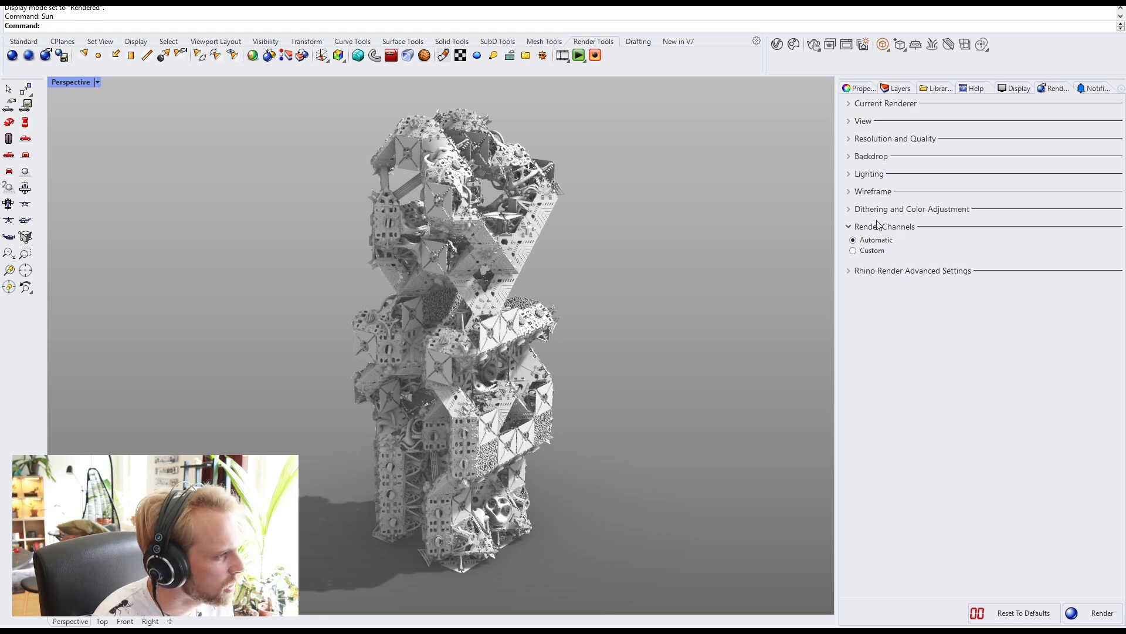
left_click(863, 233)
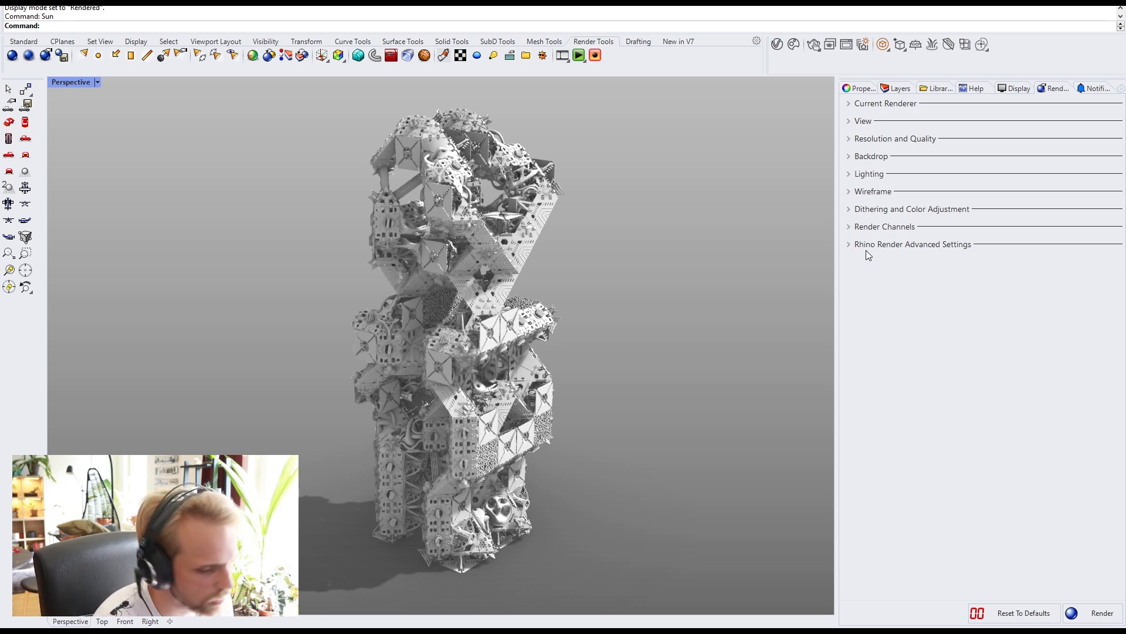
Step: Examine the samples, ray bounces and texture baking options in the Rhino Render Advanced Settings
left_click(871, 246)
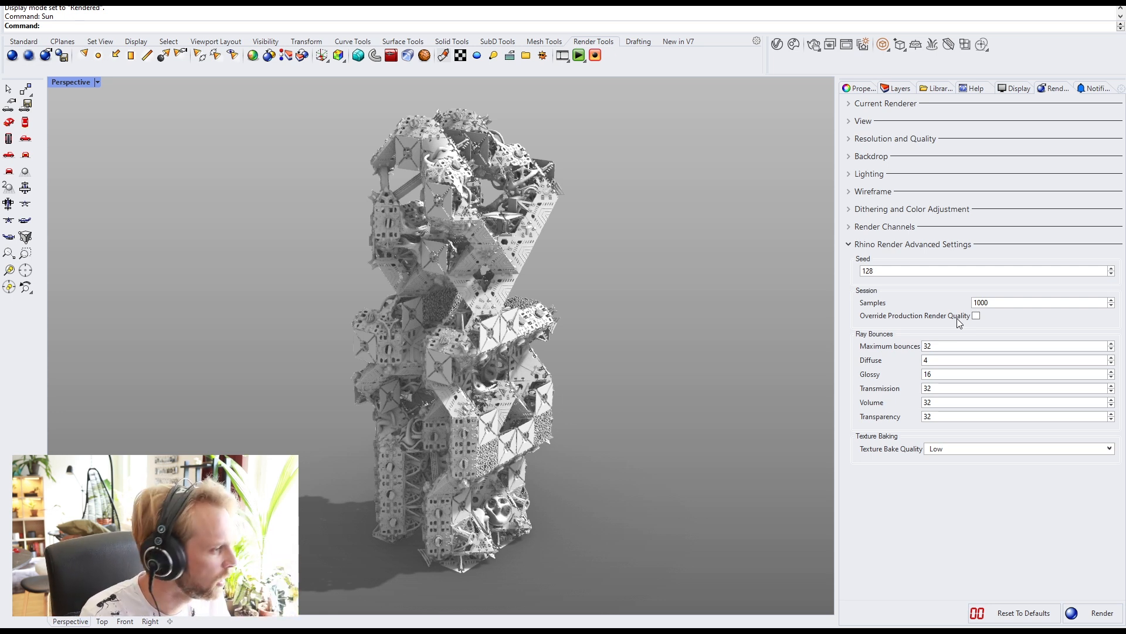
left_click(943, 349)
key("Tab")
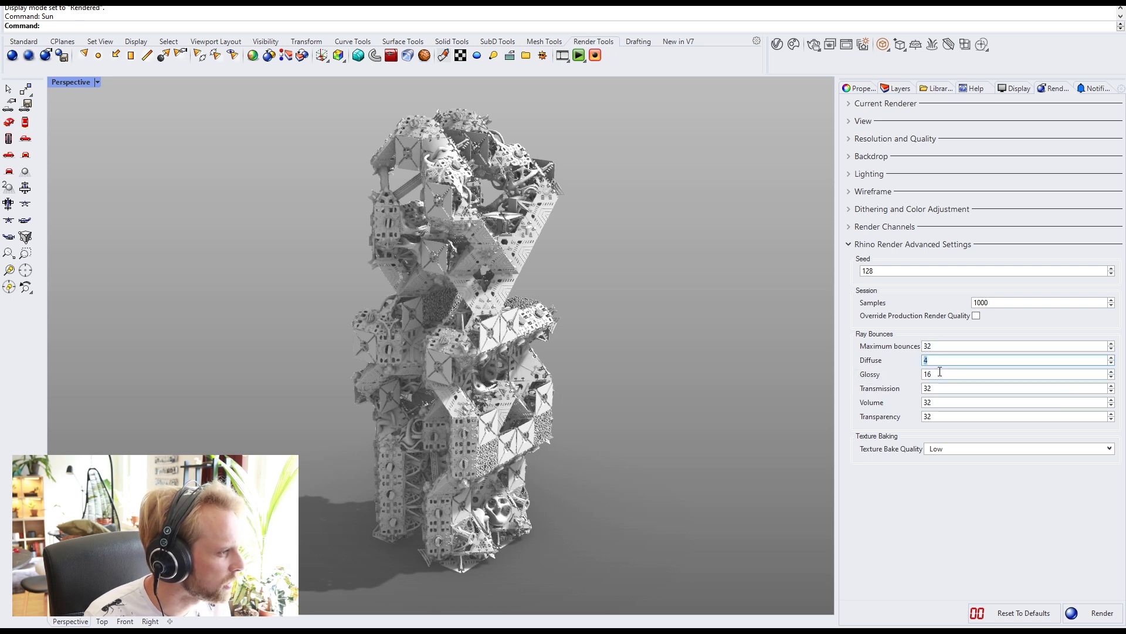
key("Tab")
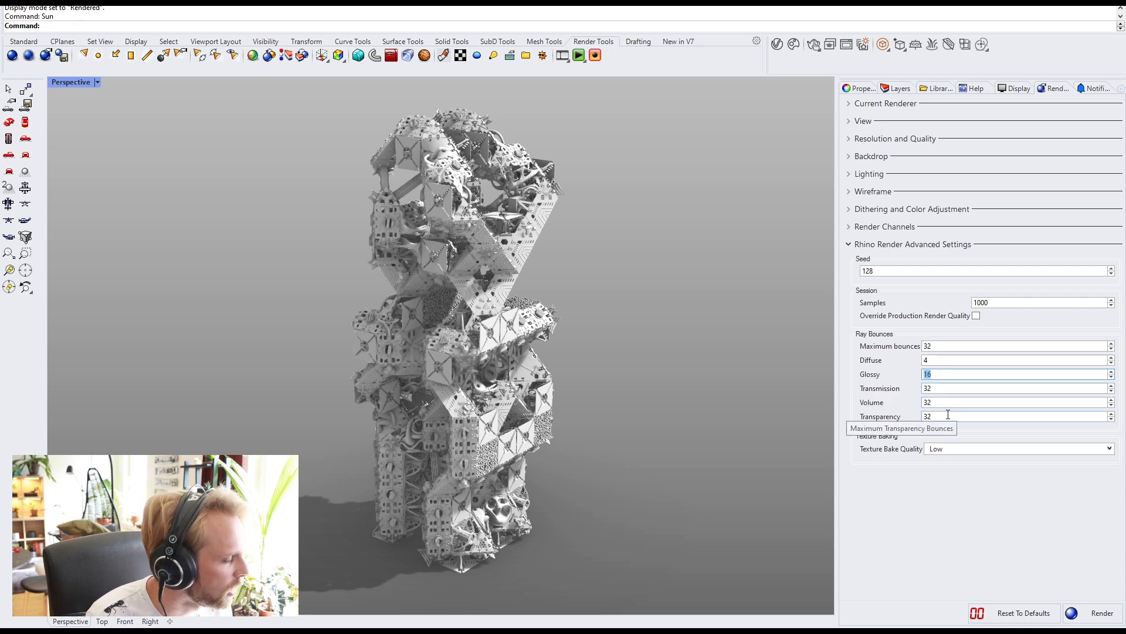
left_click(943, 343)
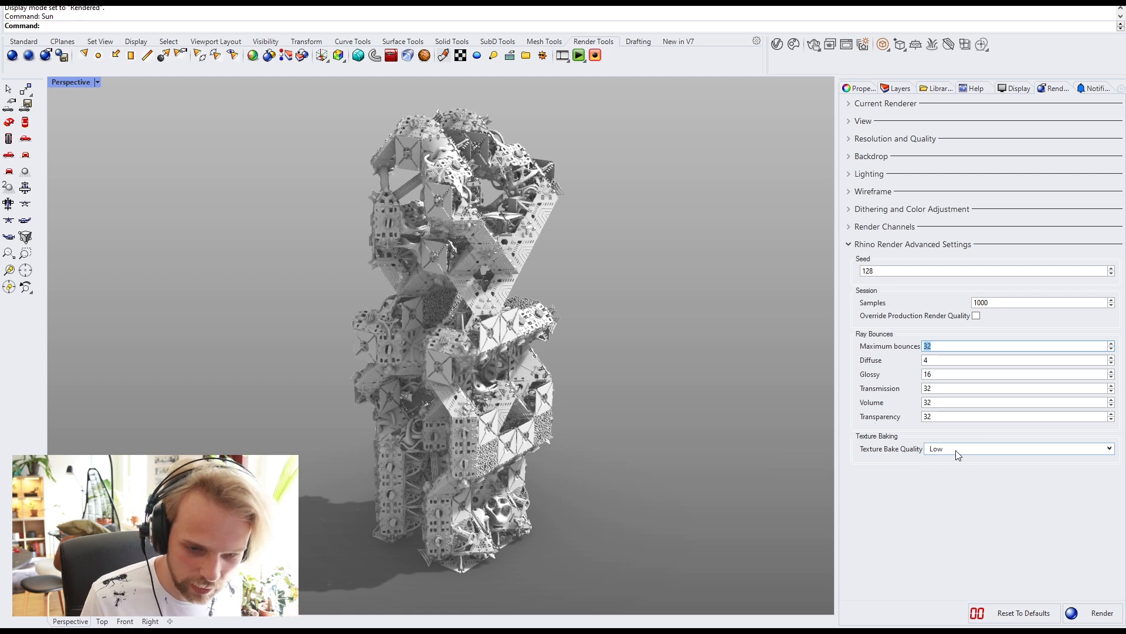
left_click(893, 245)
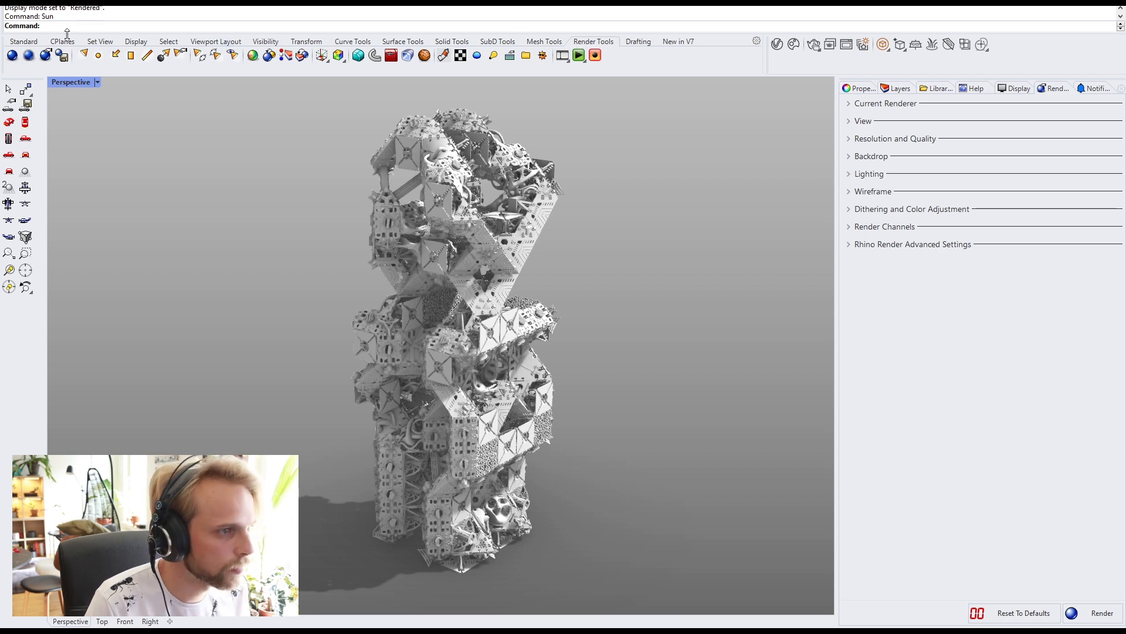
left_click(23, 42)
left_click(62, 42)
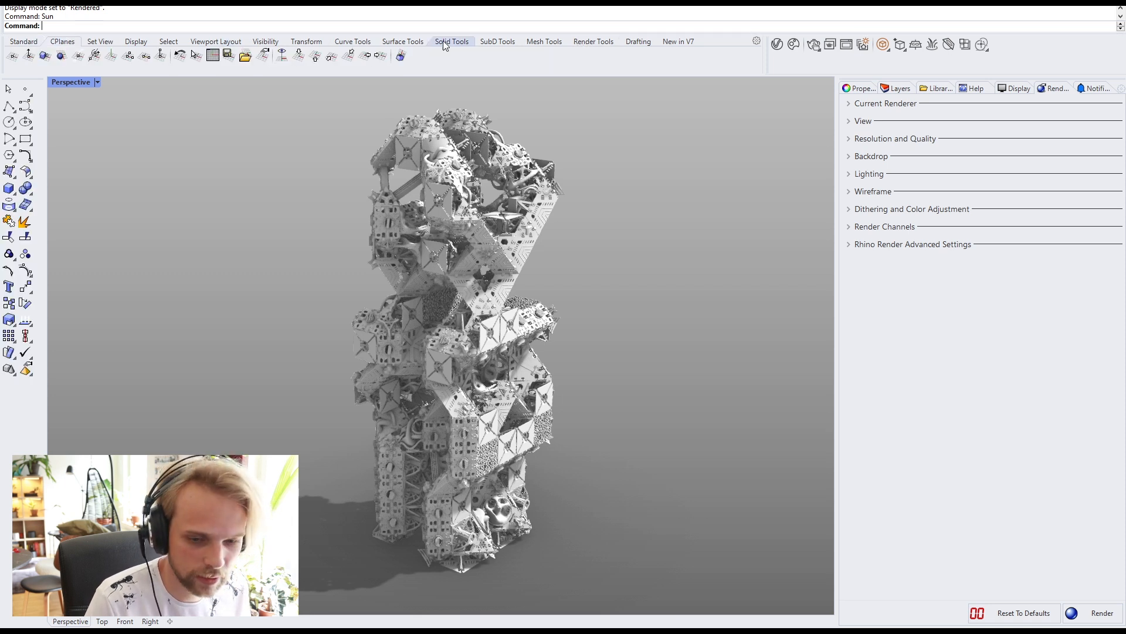
left_click(593, 43)
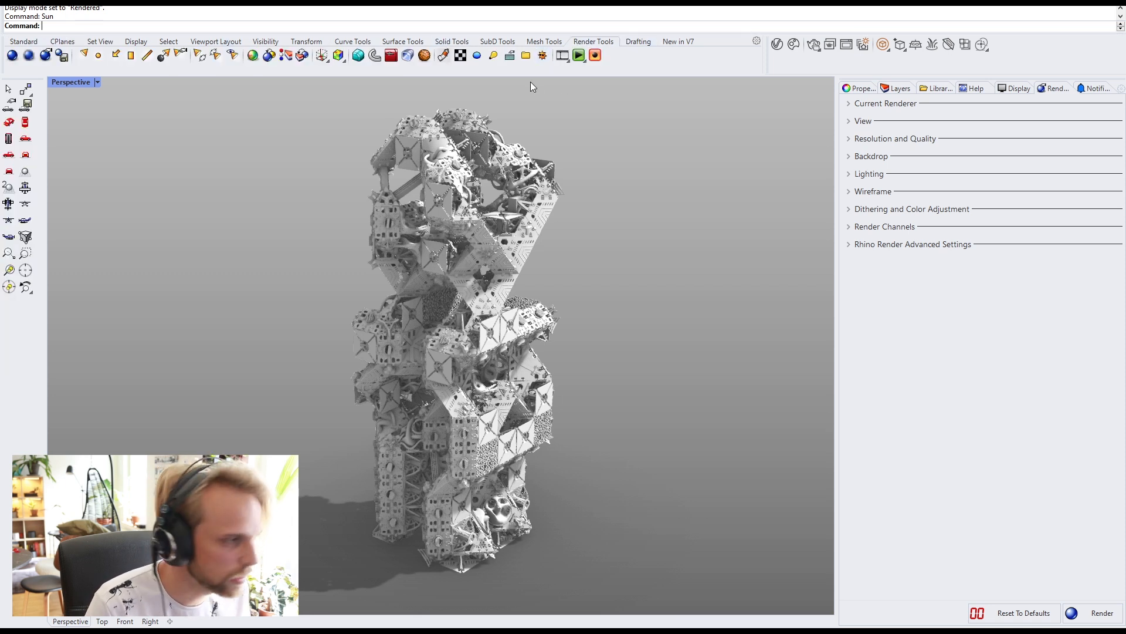
left_click(562, 56)
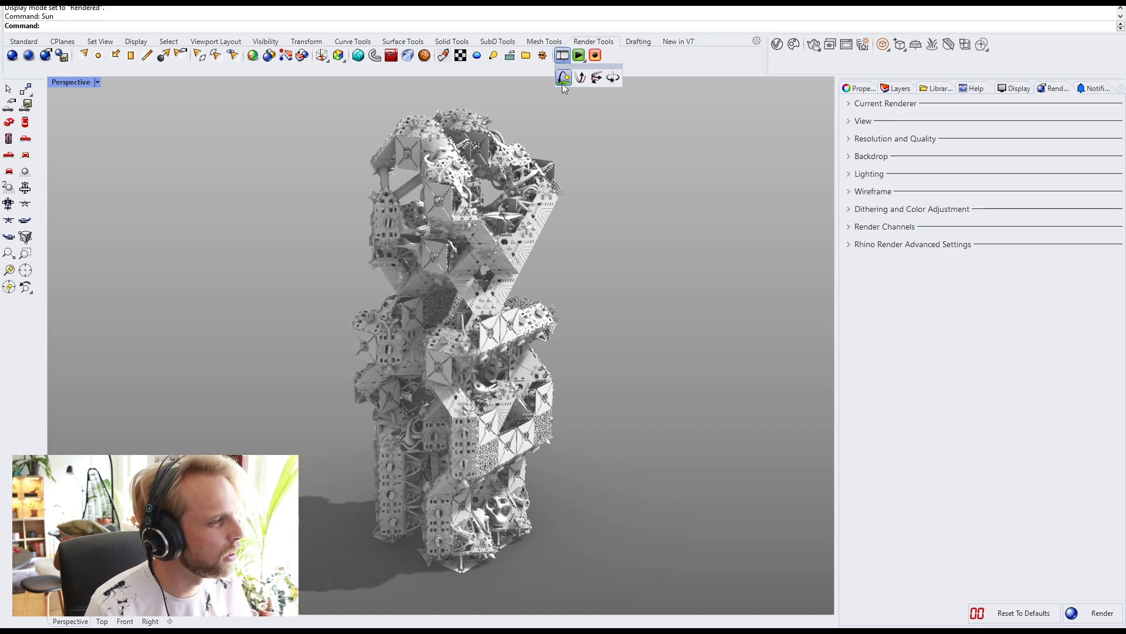
left_click(563, 81)
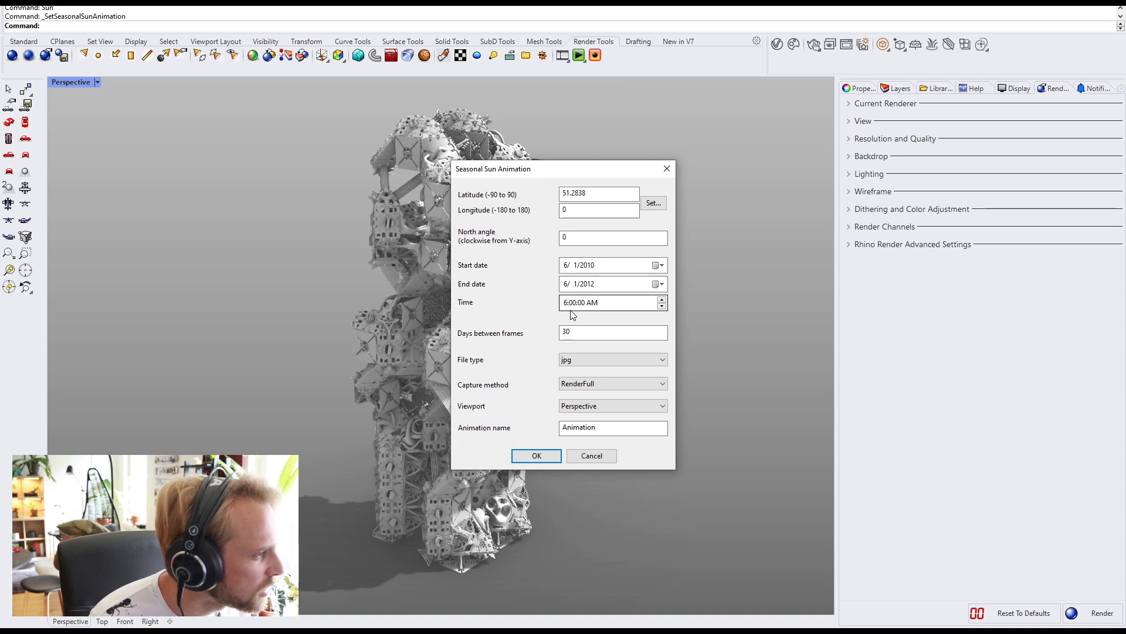
left_click(579, 456)
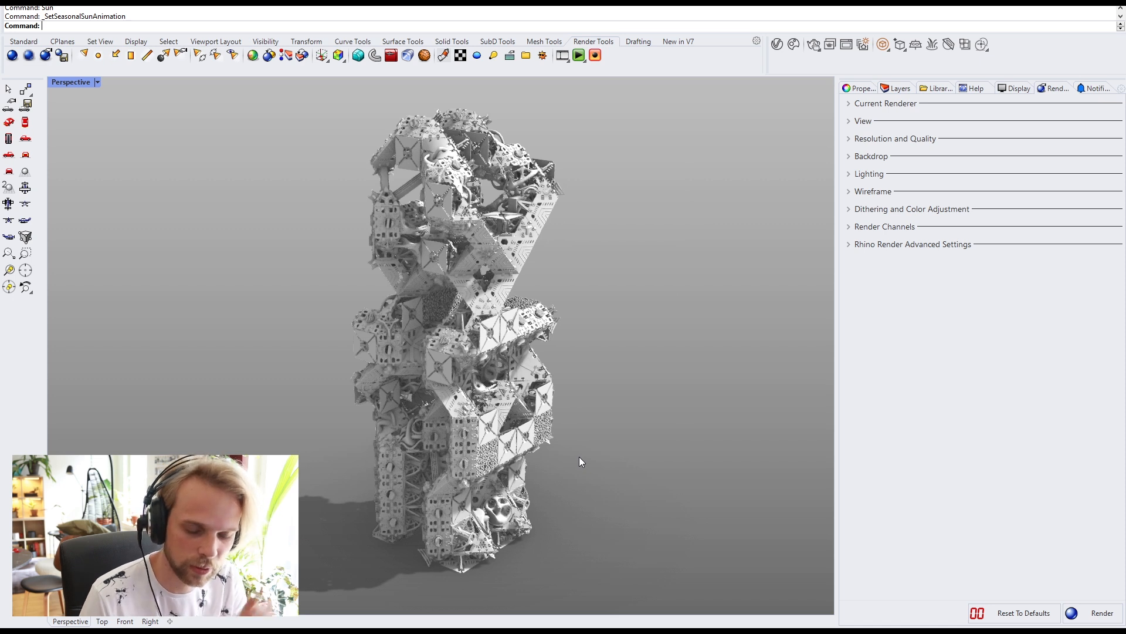
Step: Start a one-day sun study and set its location to København, Denmark, at latitude 55.5 and longitude 12.75
left_click(567, 61)
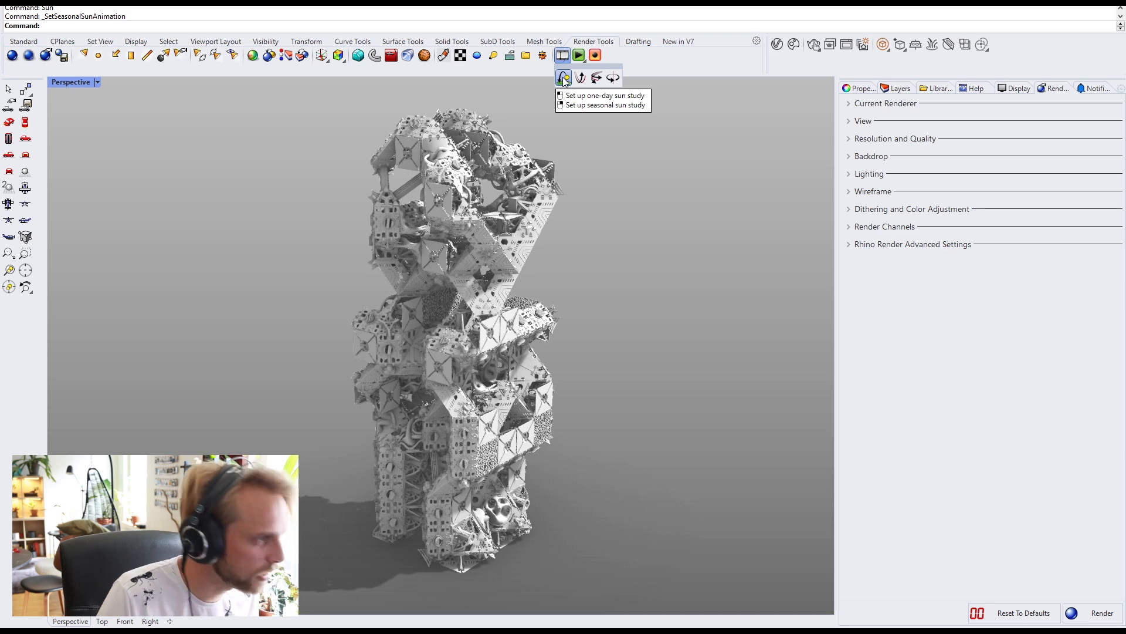
left_click(563, 78)
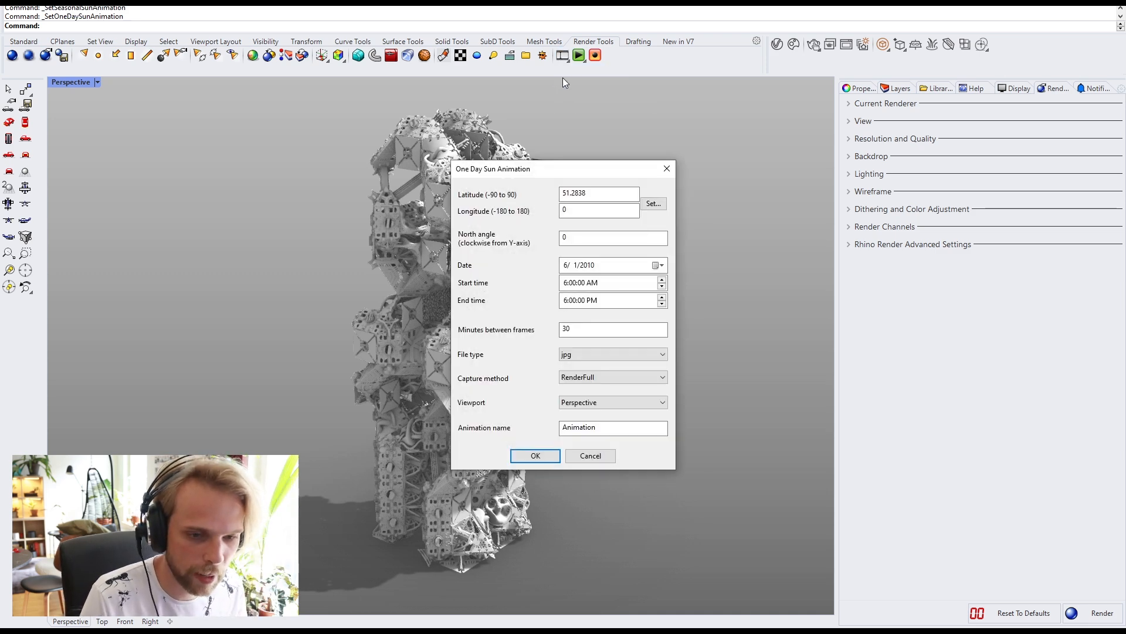
left_click_drag(498, 168, 425, 168)
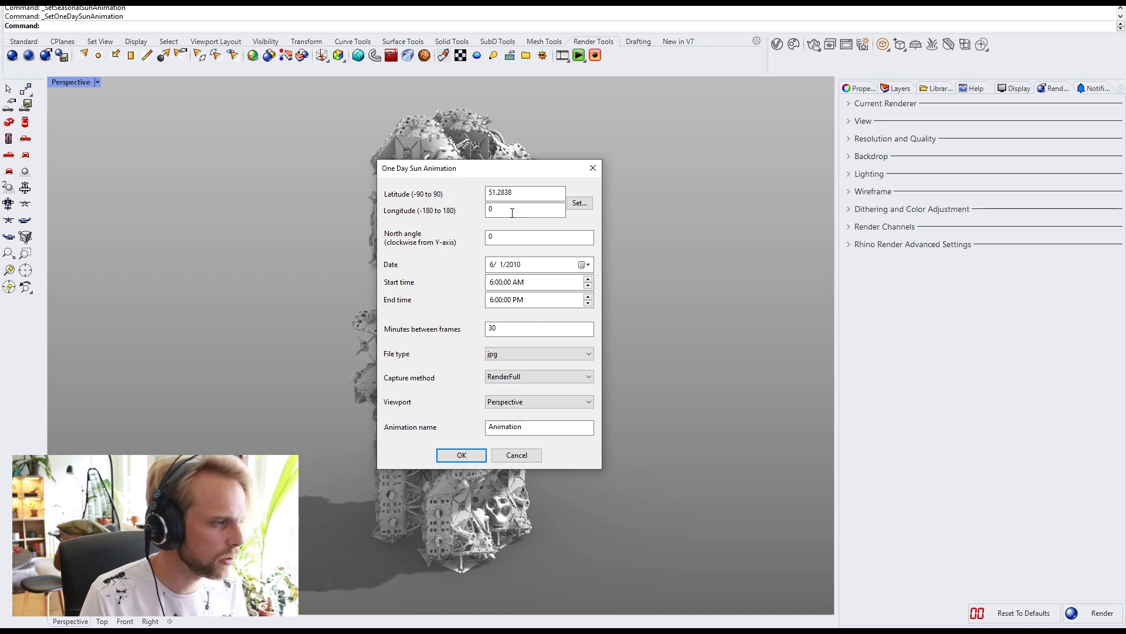
left_click(580, 203)
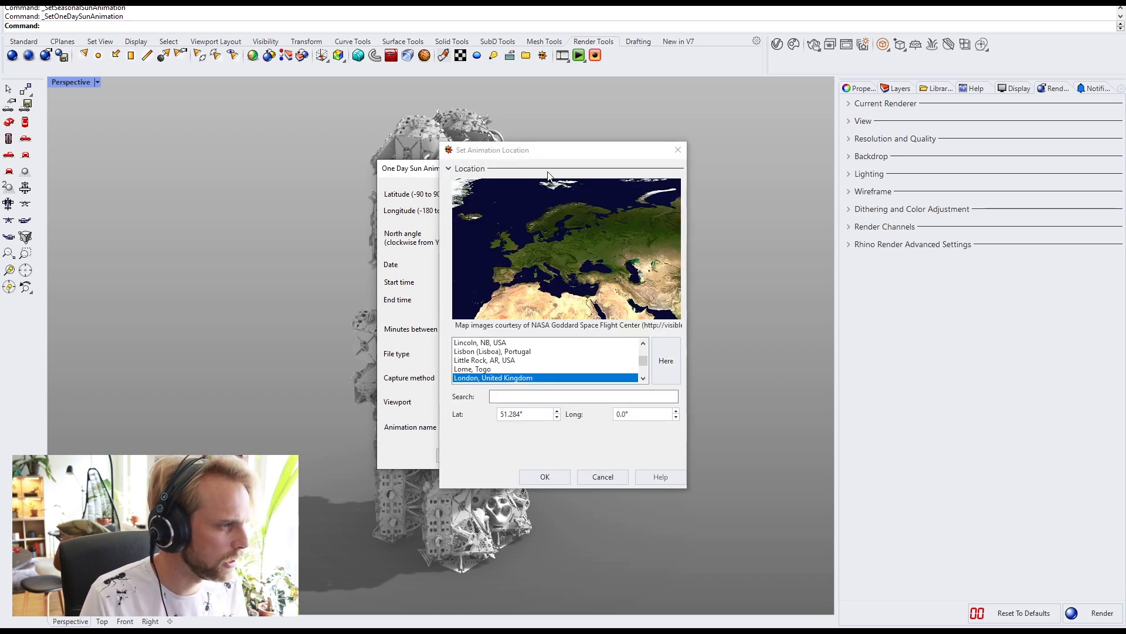
left_click(545, 239)
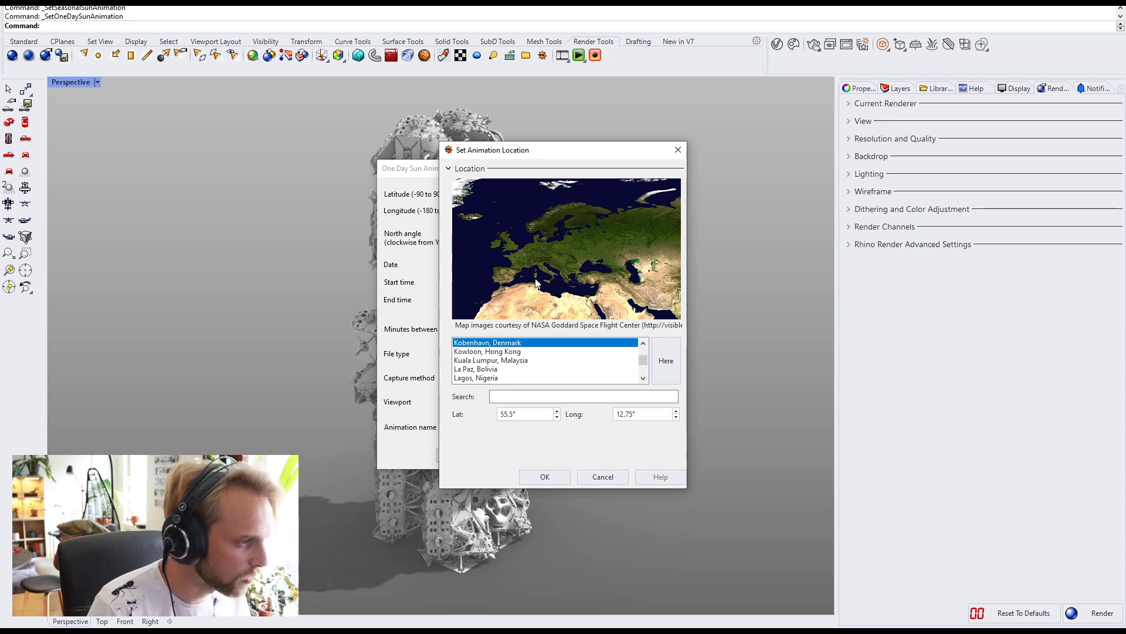
left_click(546, 477)
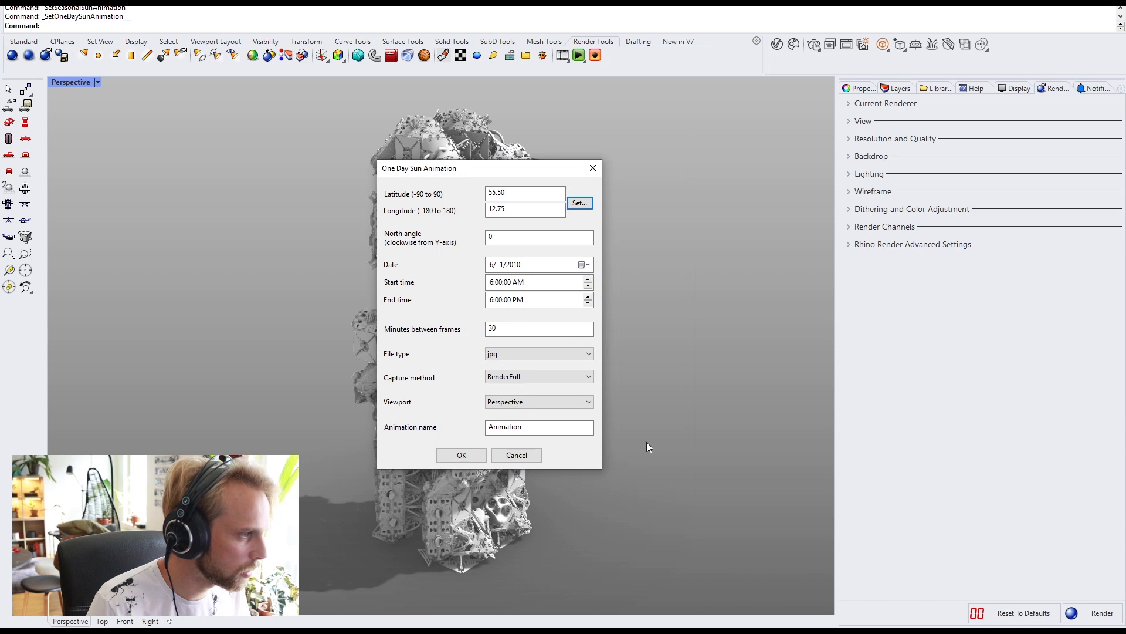
Step: Change the sun study's location on the map to Kowloon, Hong Kong, at latitude 19.75 and longitude 111.75
left_click(583, 202)
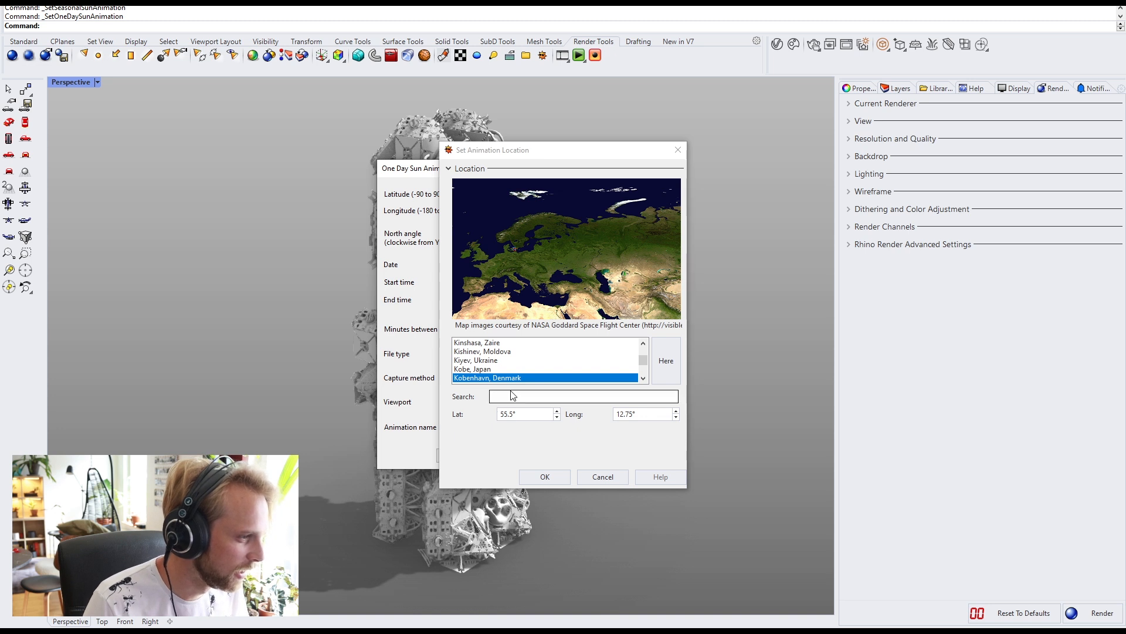
left_click_drag(623, 252, 518, 238)
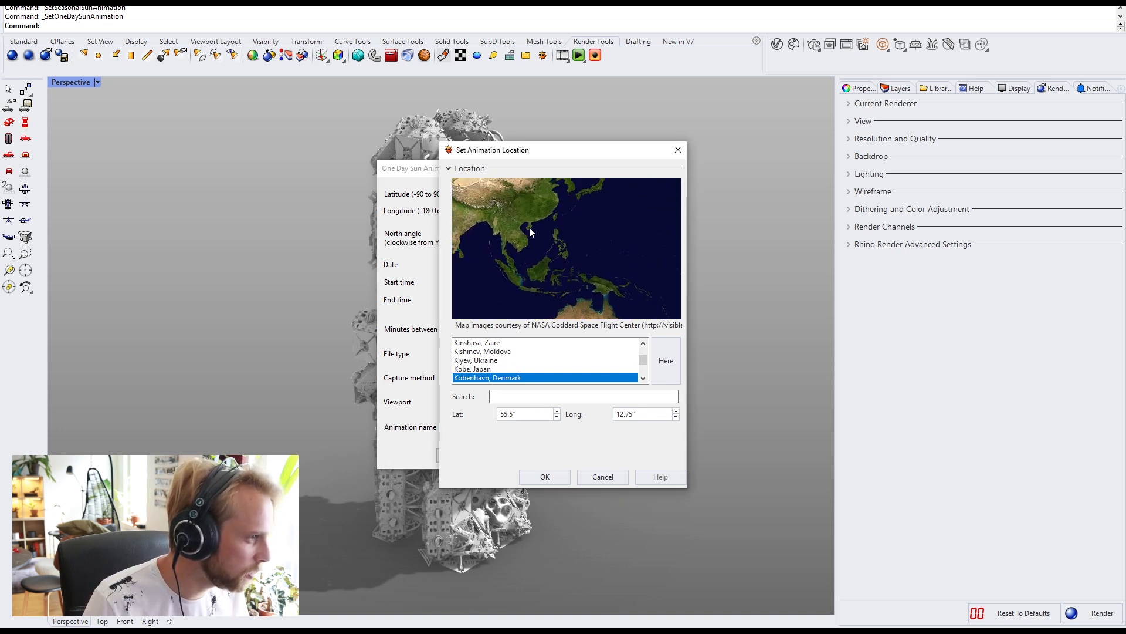
left_click(534, 222)
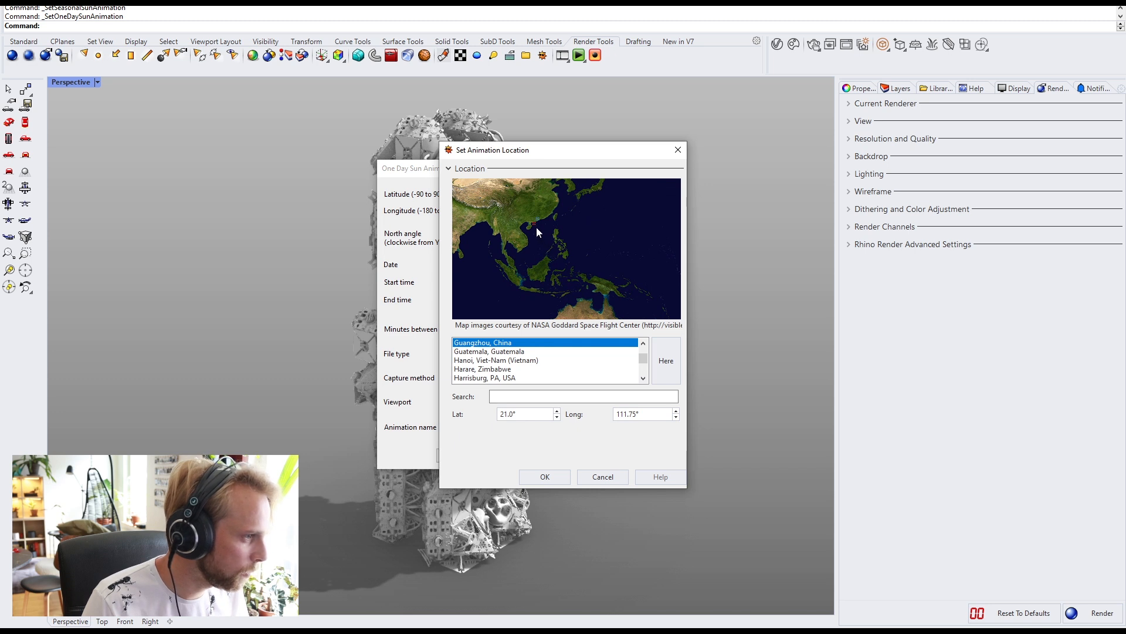
left_click(534, 226)
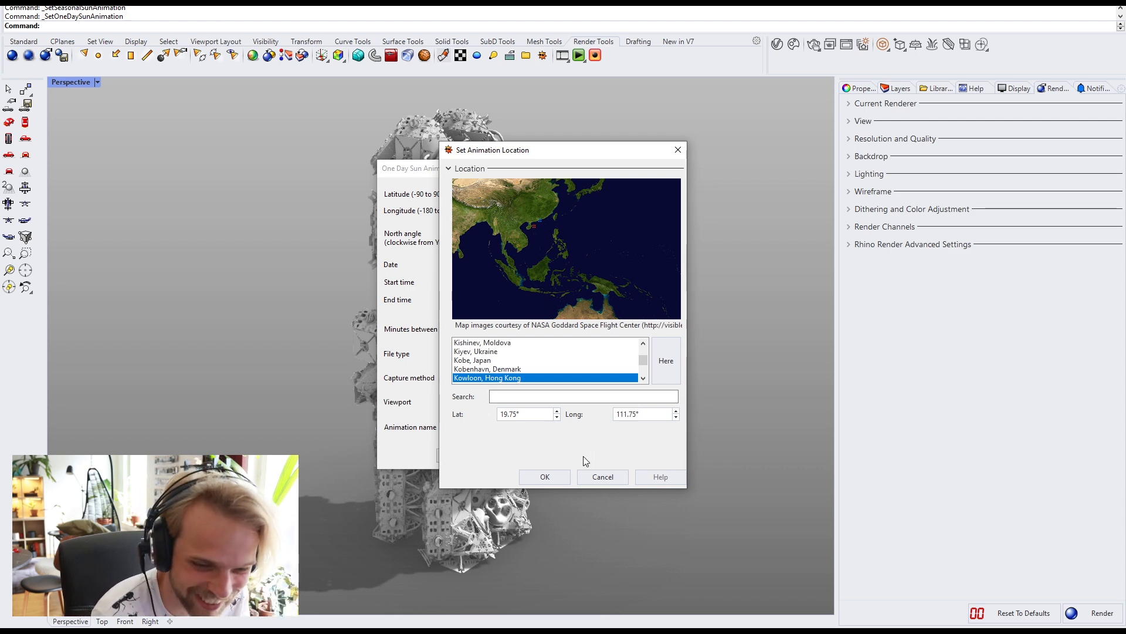
left_click(545, 476)
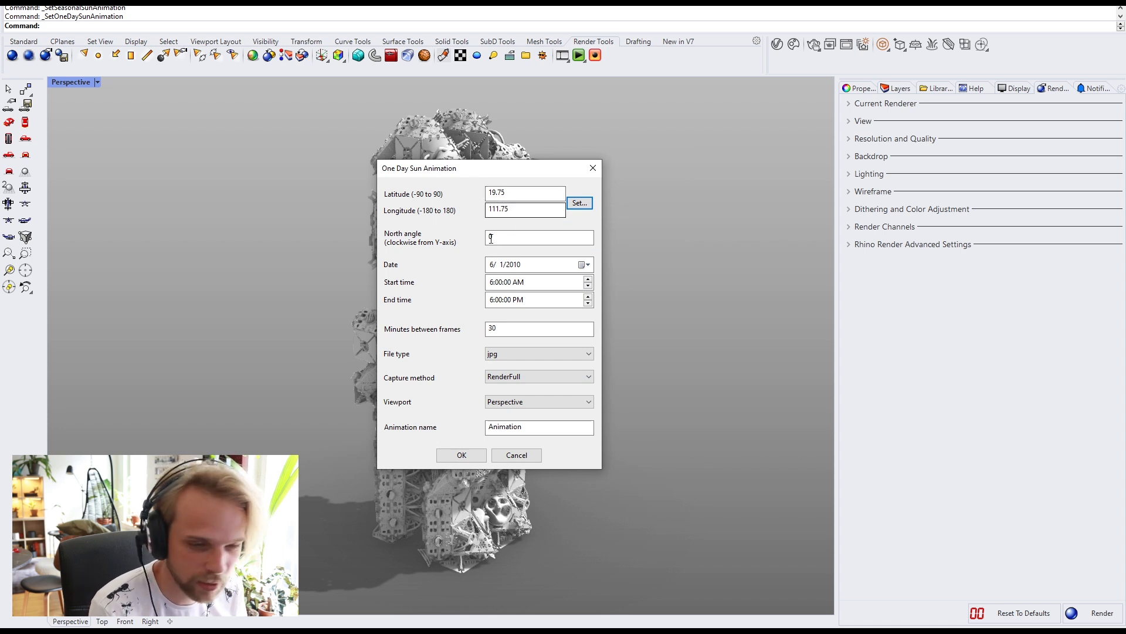
Step: Set the one-day sun study's date to 4/20/2010
left_click(510, 239)
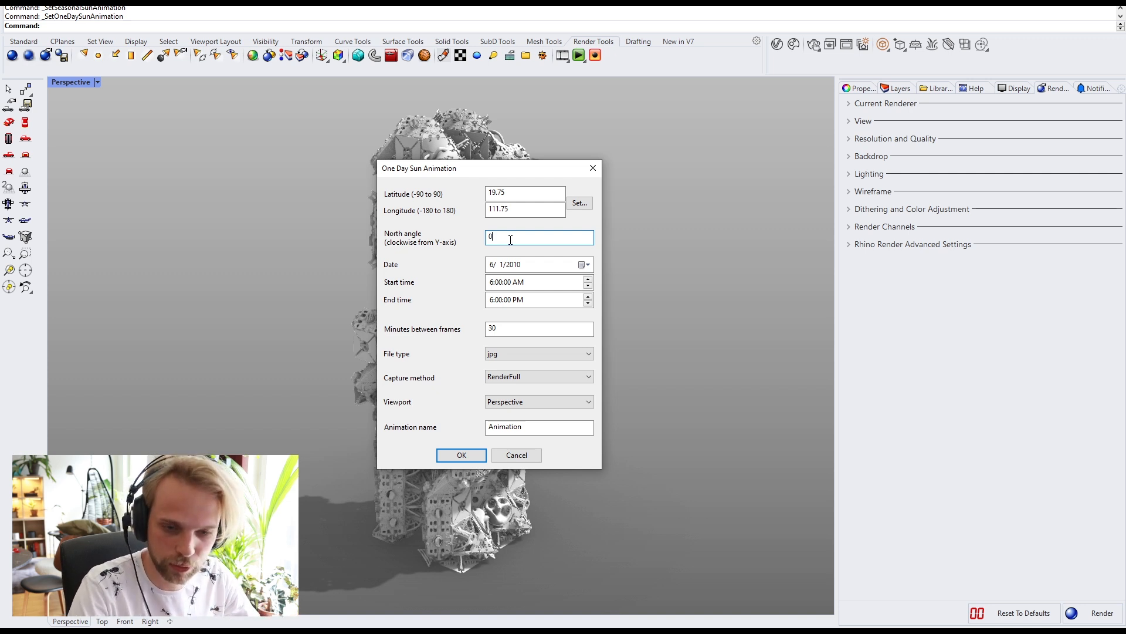
left_click_drag(511, 239, 473, 241)
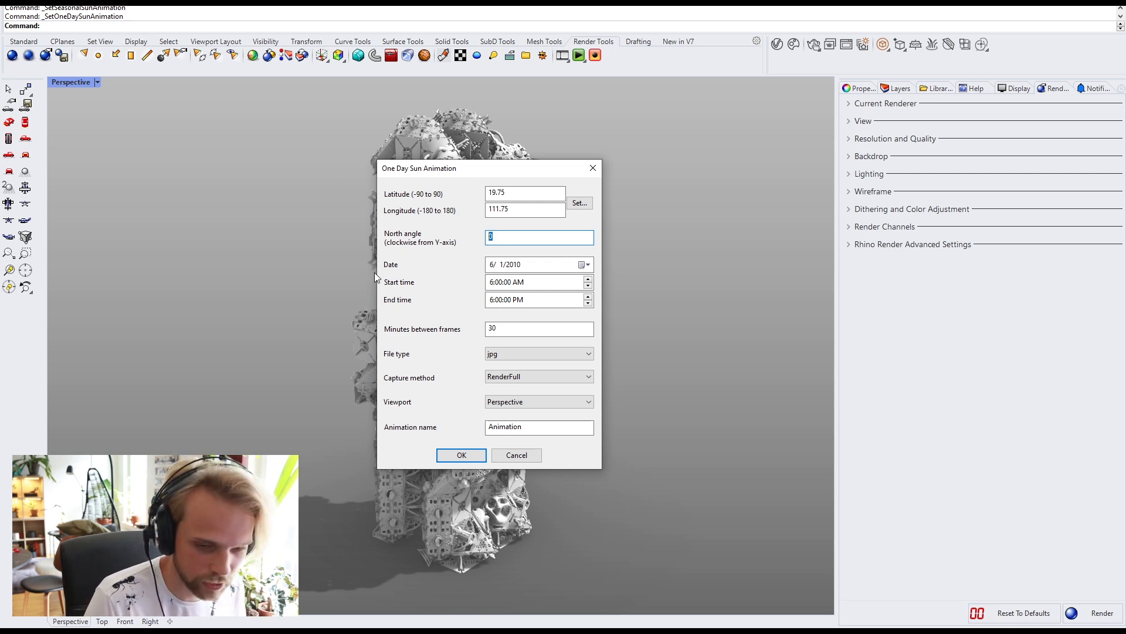
left_click(584, 266)
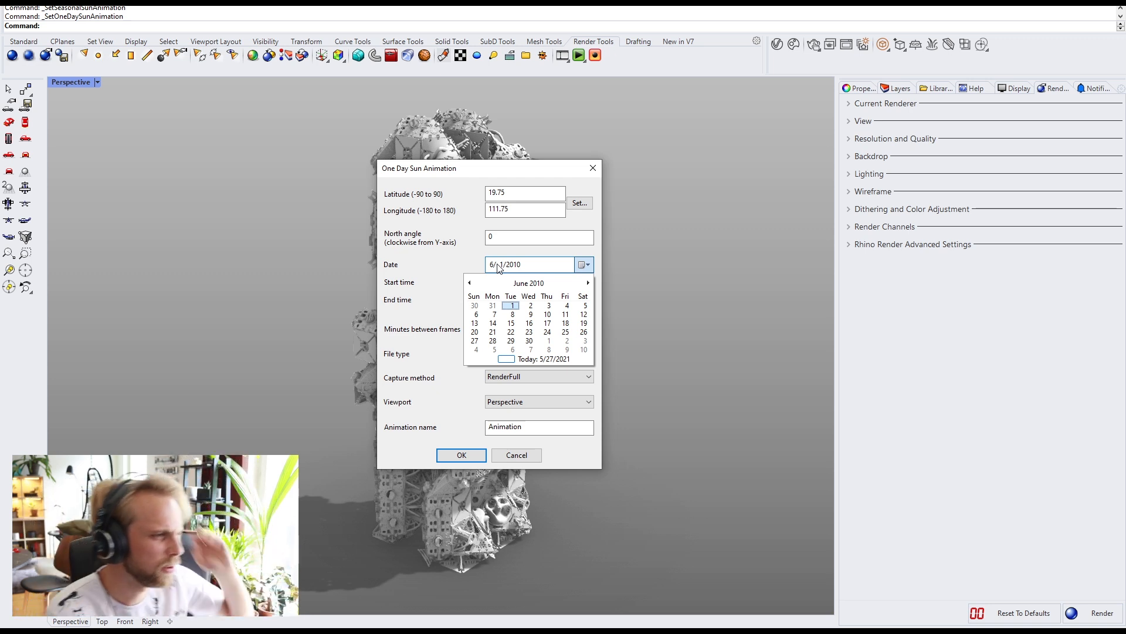
left_click(469, 282)
left_click(469, 282)
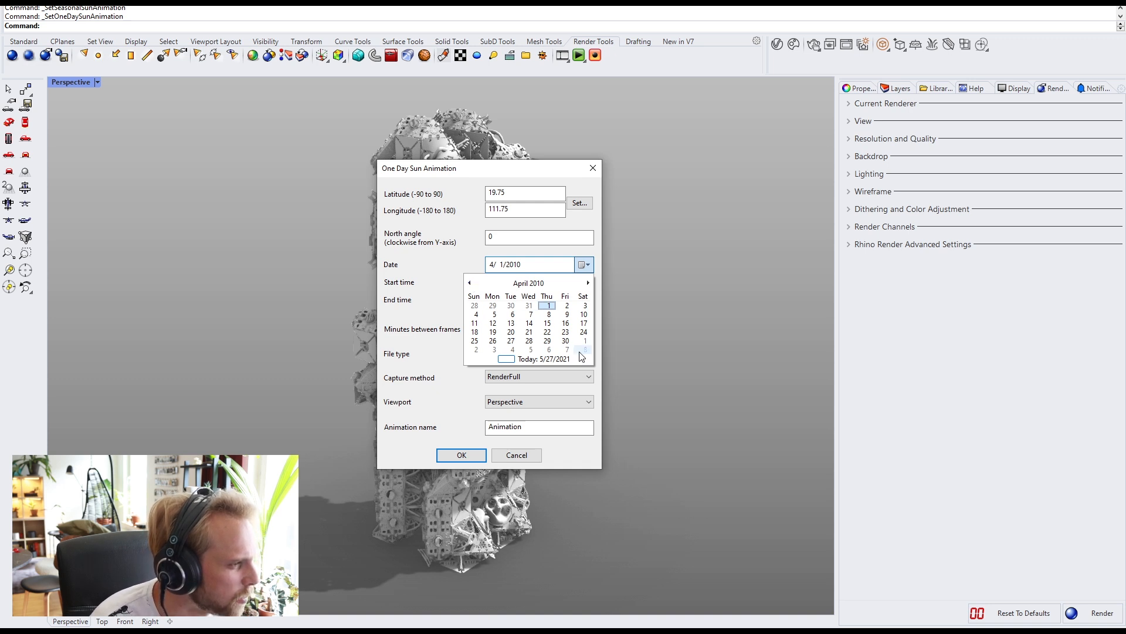
left_click(511, 332)
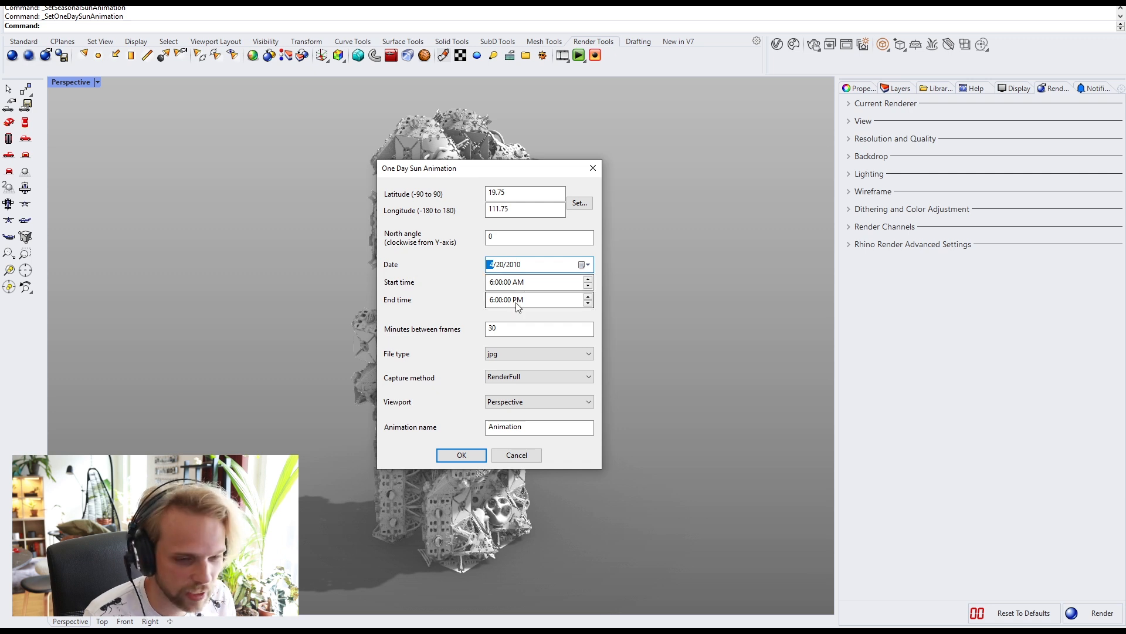
Step: Set the sun study's end time to 8:00:00 PM
left_click(588, 296)
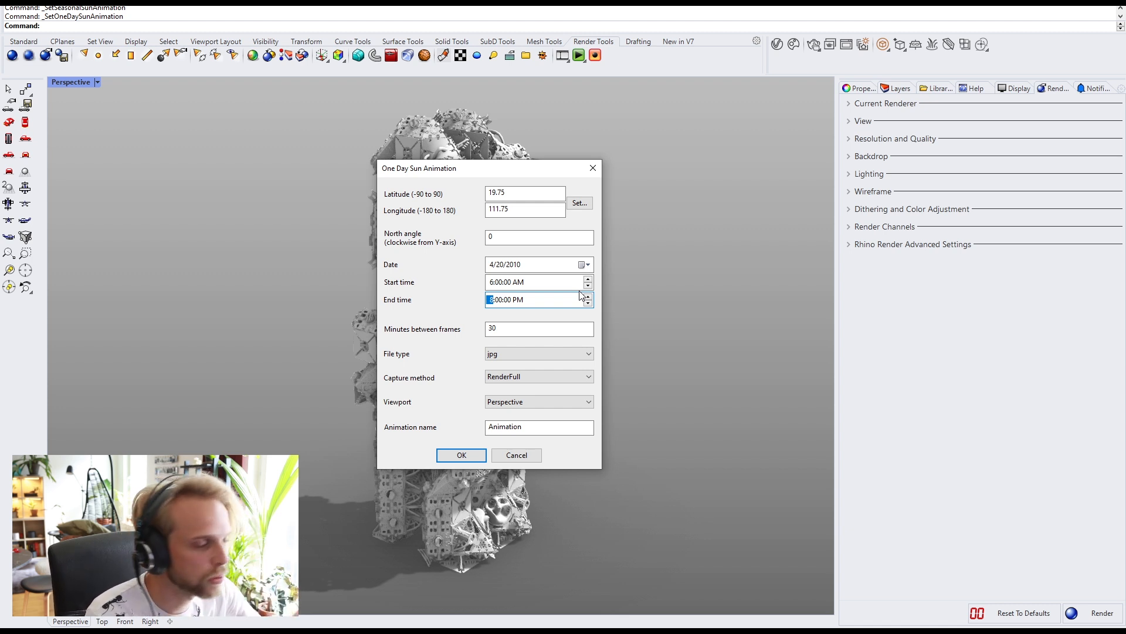
left_click(496, 282)
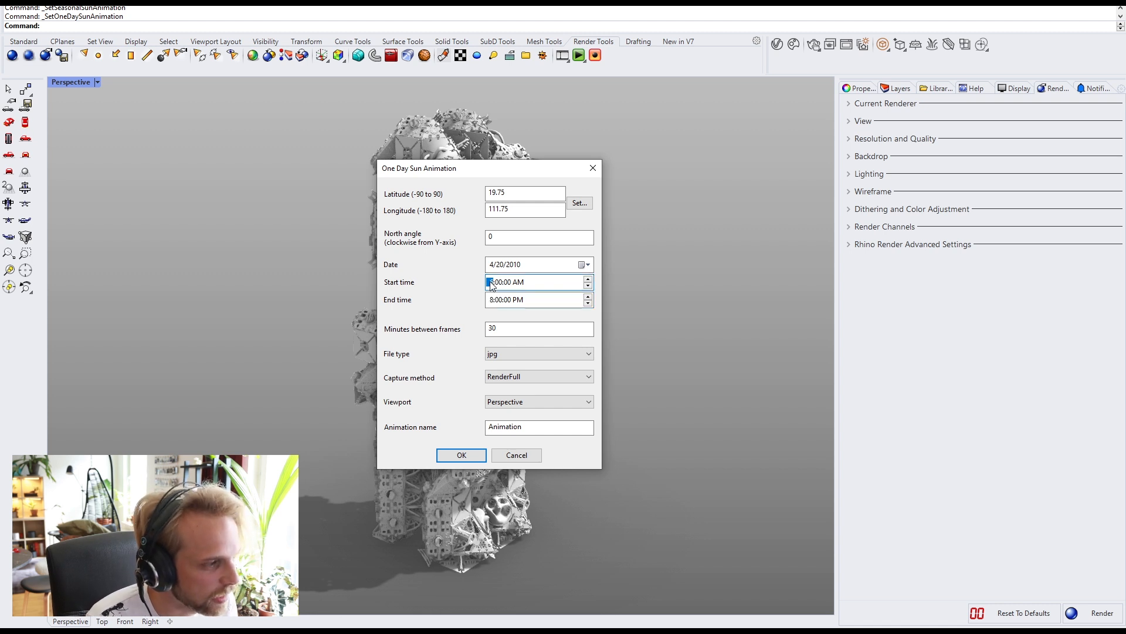
left_click(496, 303)
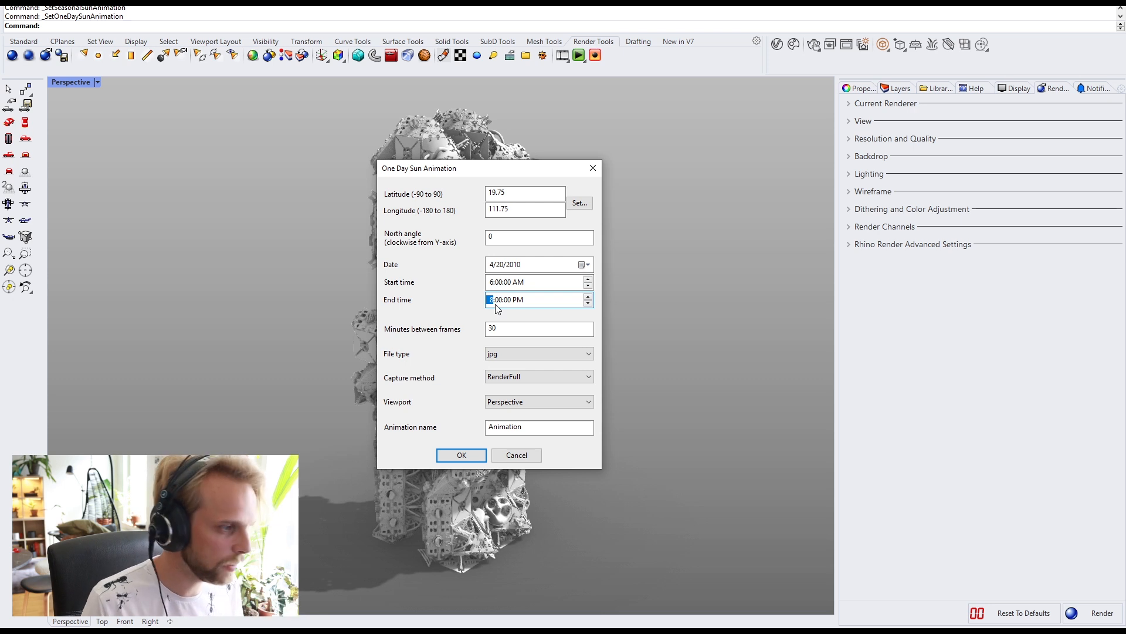
Step: Try 120 minutes between frames for the sun study, and replace that value with 5
left_click_drag(512, 329, 477, 335)
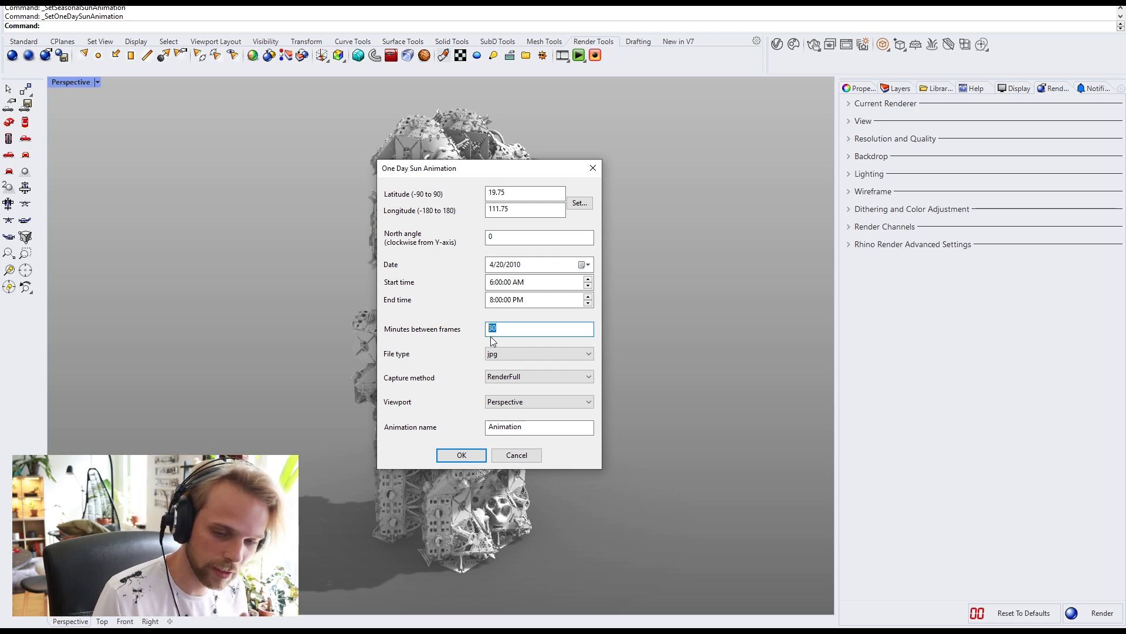
left_click(513, 334)
left_click_drag(514, 334, 467, 351)
type("120")
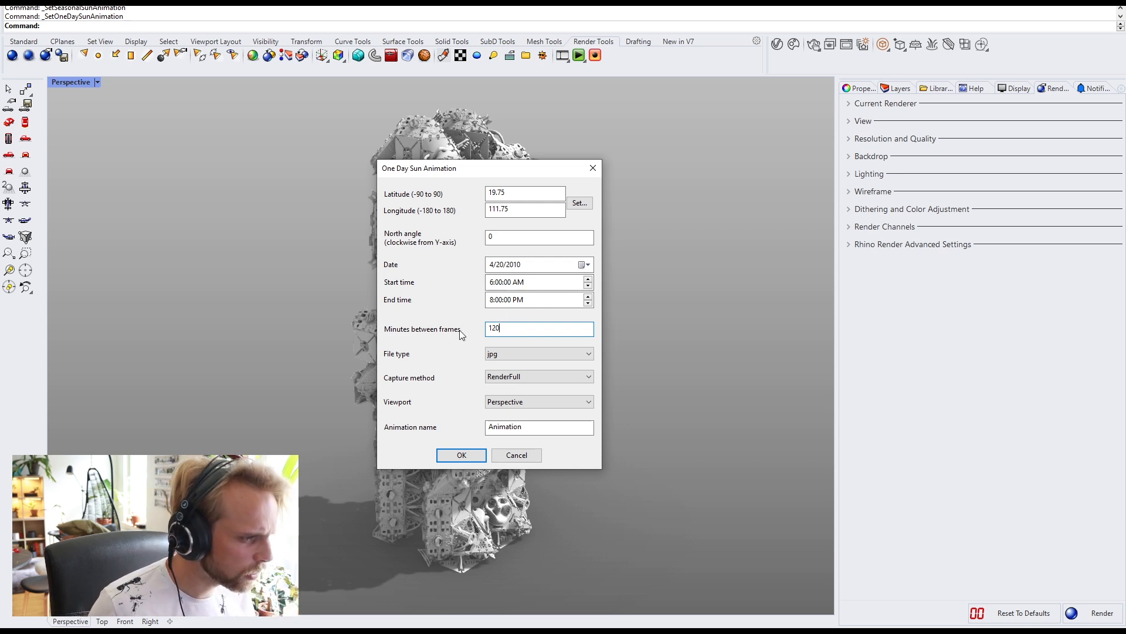
left_click_drag(517, 332, 434, 337)
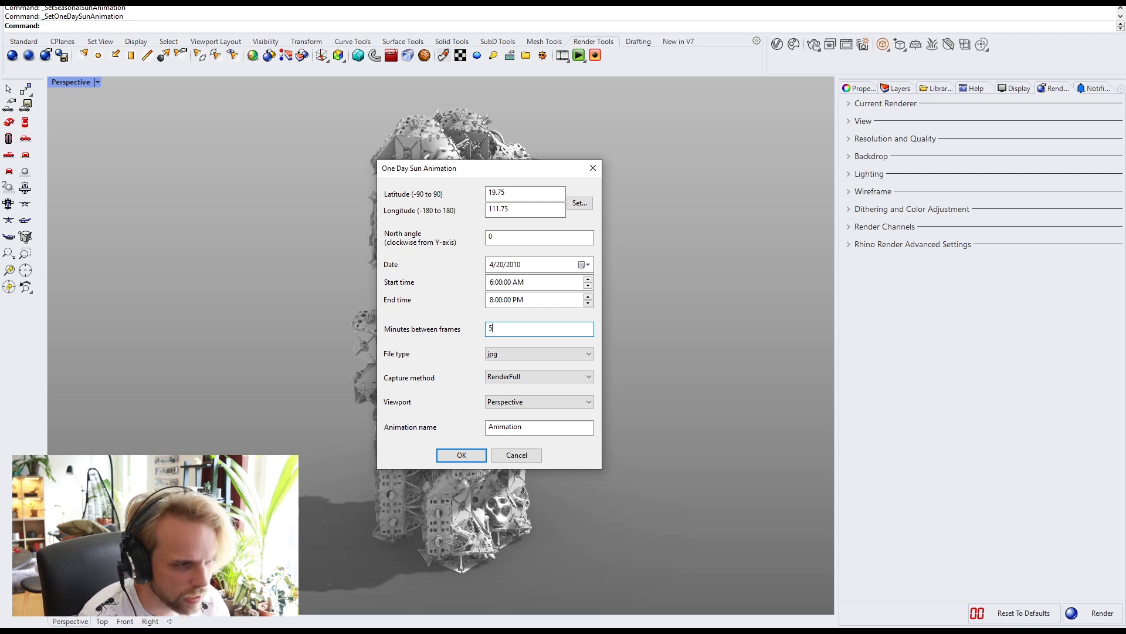
Step: Switch to Calculator and multiply 14 hours by 60 to get the sun study's length in minutes
key("super")
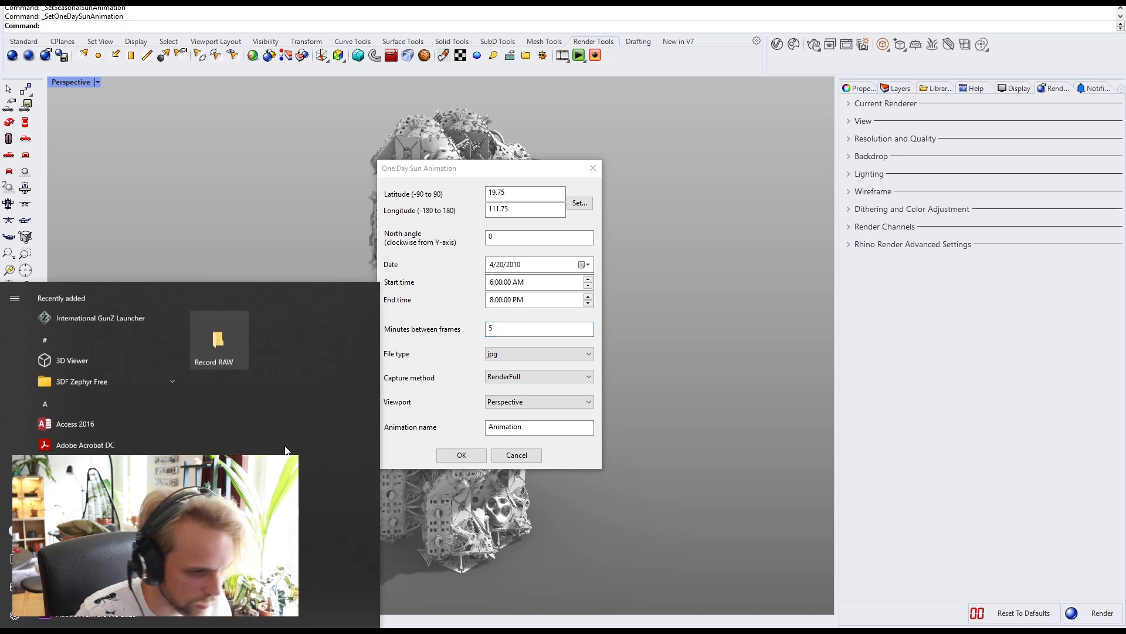
type("calc")
key("Return")
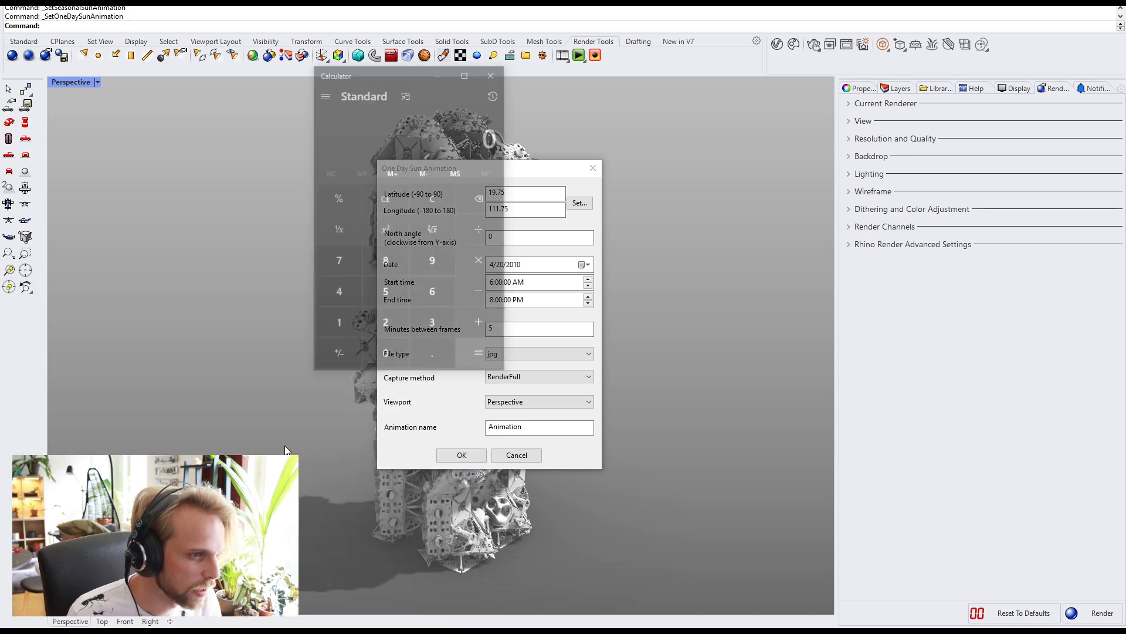
type("5")
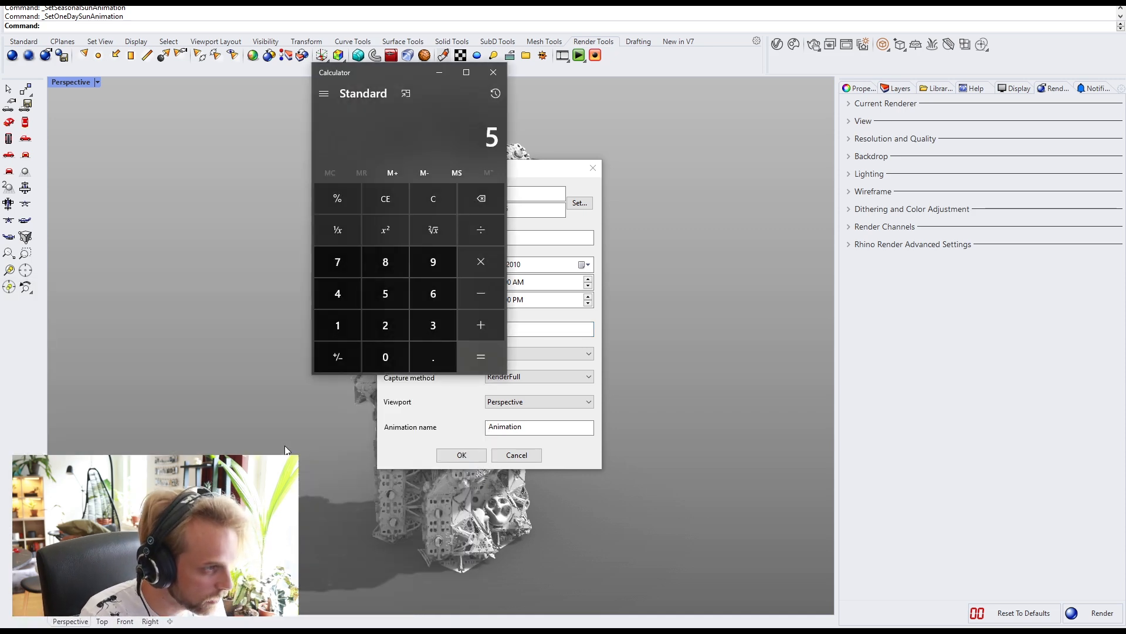
key("BackSpace")
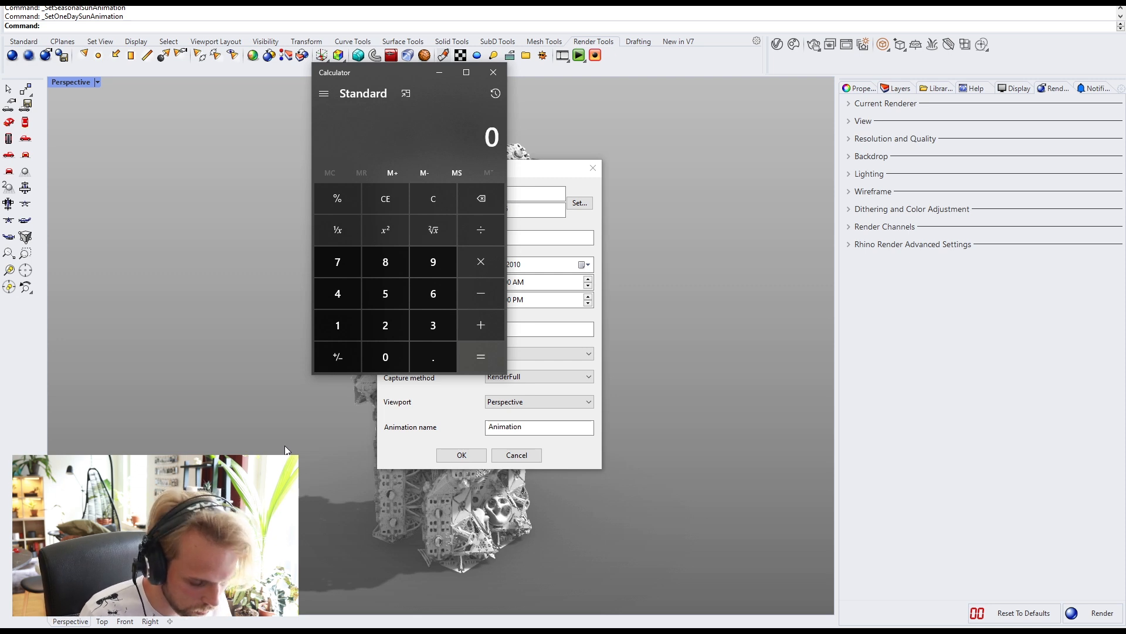
type("14")
type("*60")
key("Return")
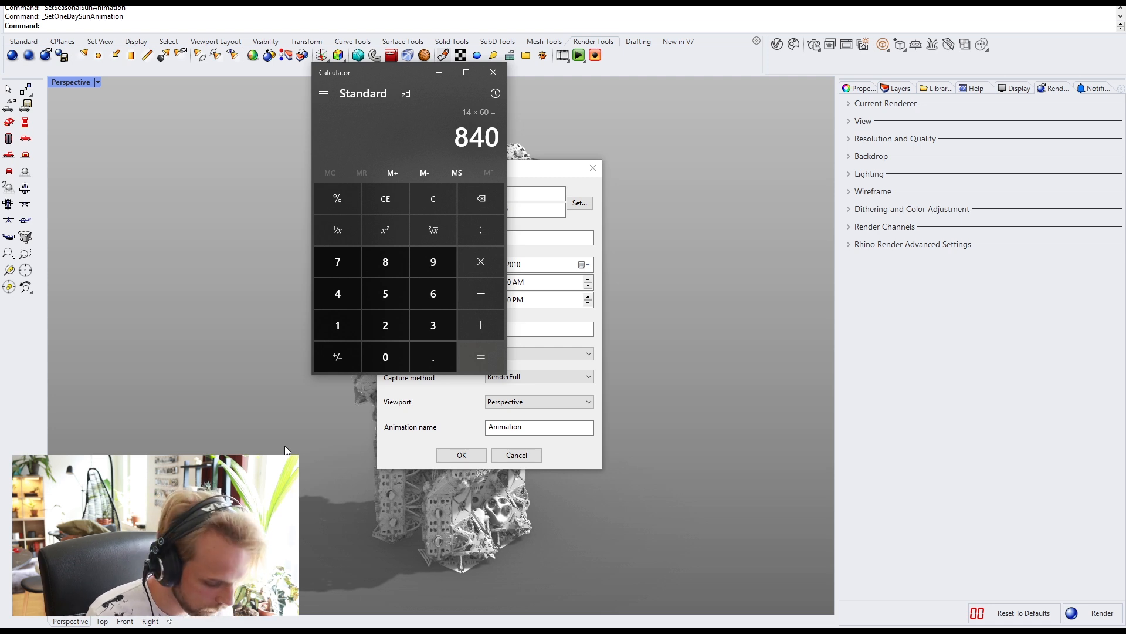
Step: Divide the total minutes by 5 for the frame count, and divide that by 30 for the animation's duration
key("slash")
type("5")
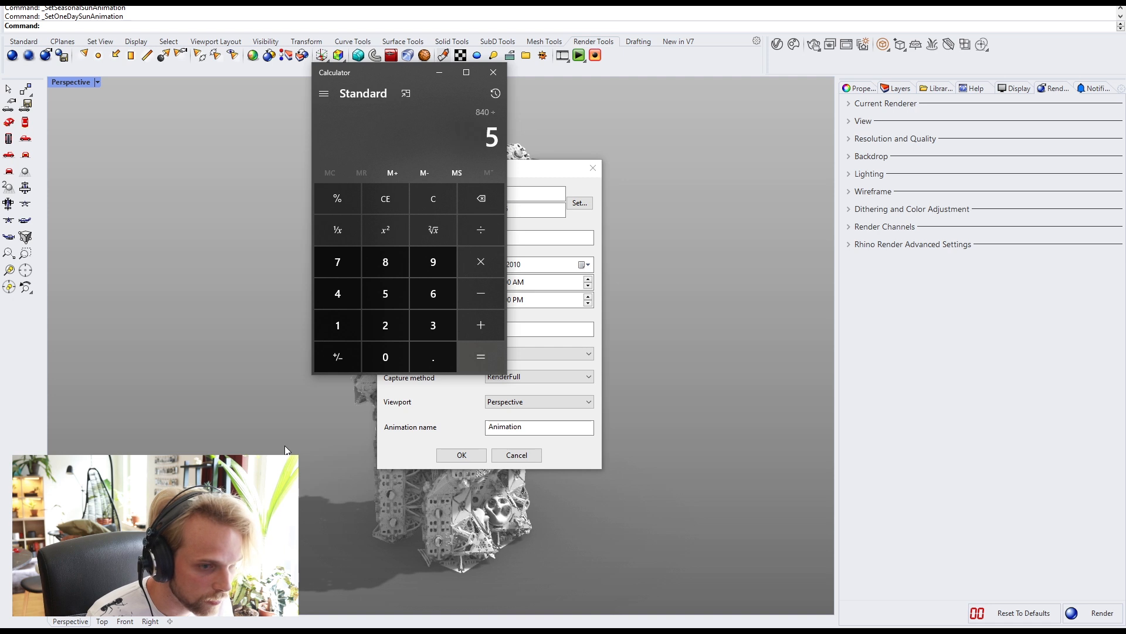
key("Return")
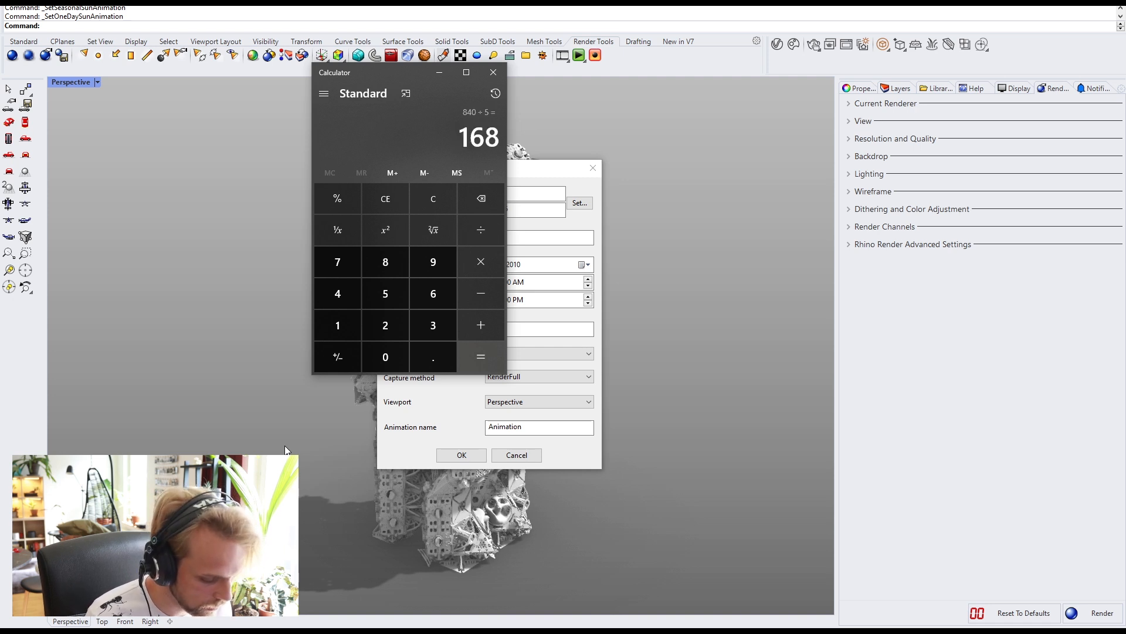
key("slash")
type("30")
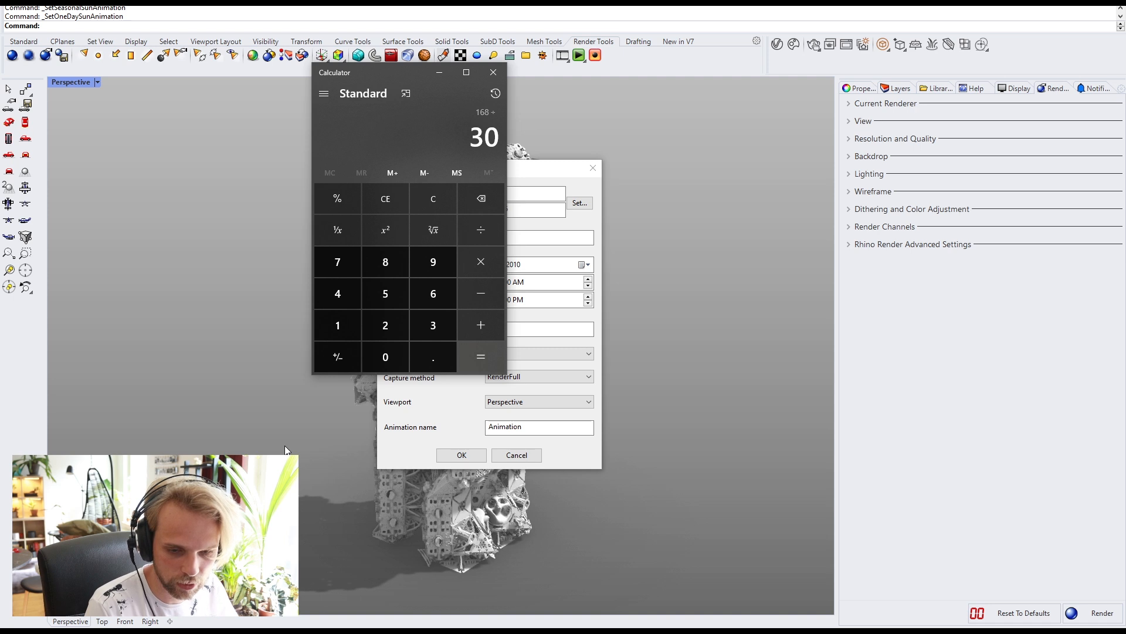
key("Return")
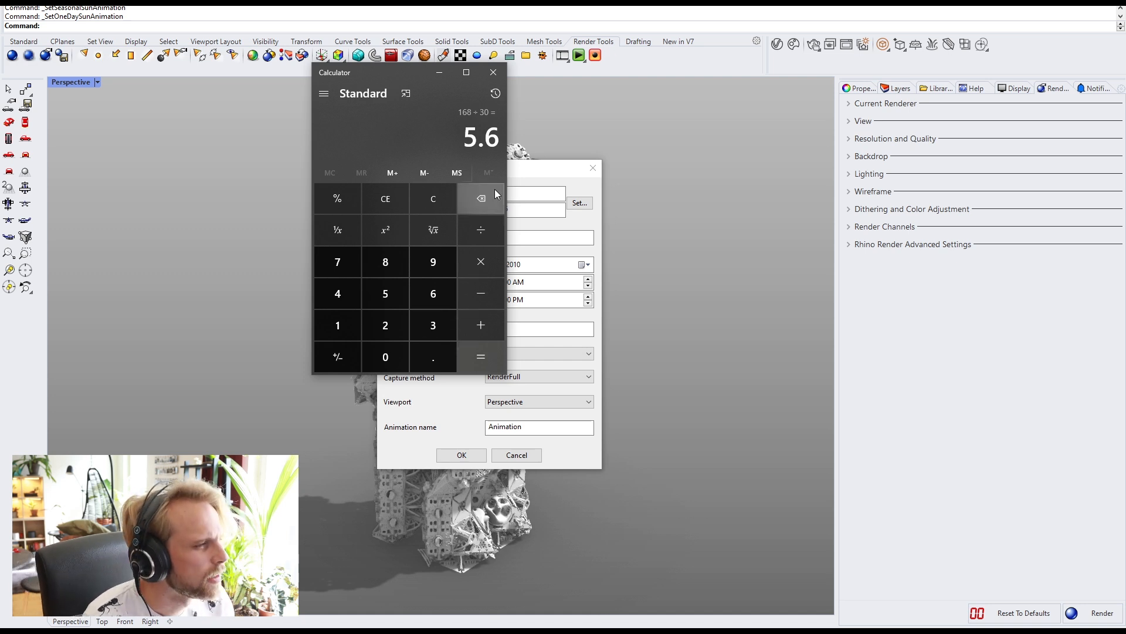
Step: Close Calculator, set 3 minutes between frames for the sun study, and keep RenderFull capture of the Perspective viewport
left_click(491, 73)
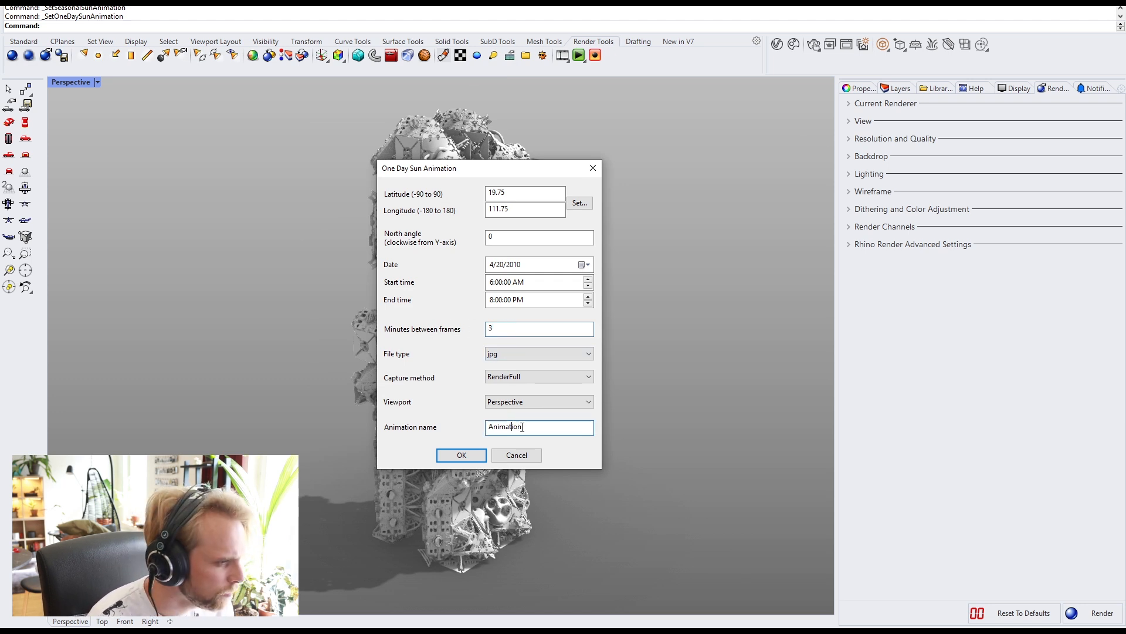
left_click(502, 378)
left_click(506, 379)
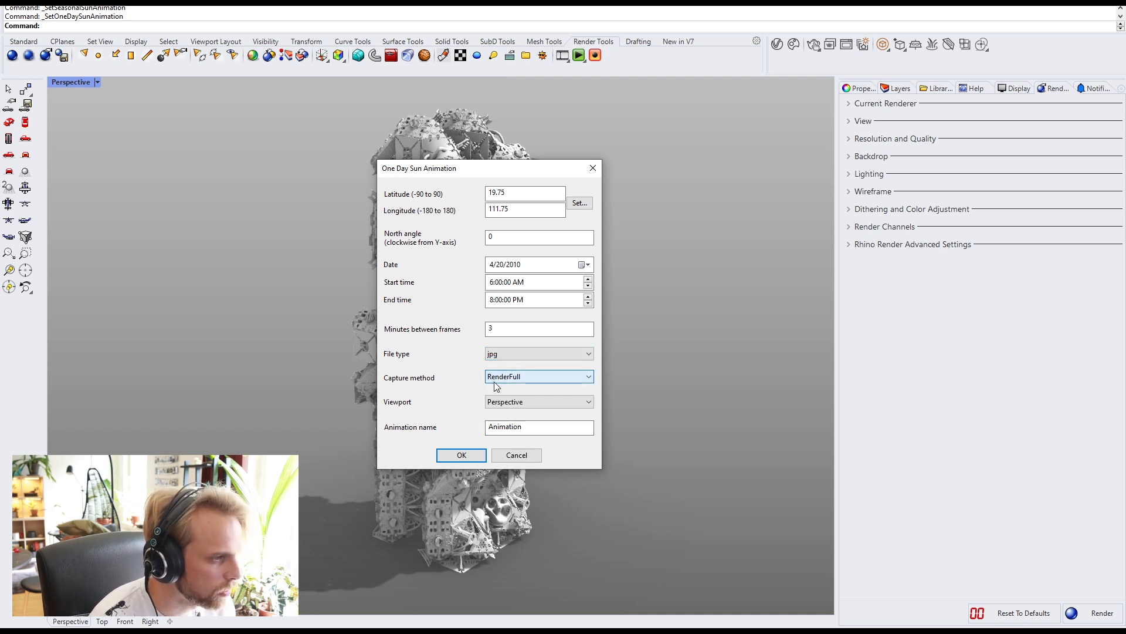
left_click(488, 404)
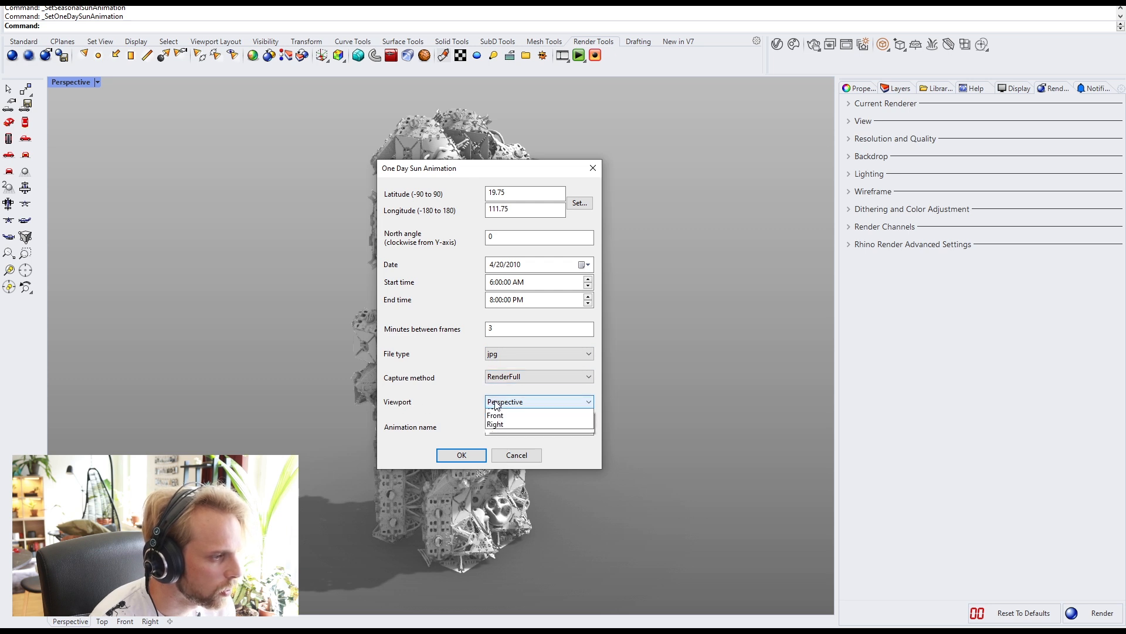
left_click(495, 404)
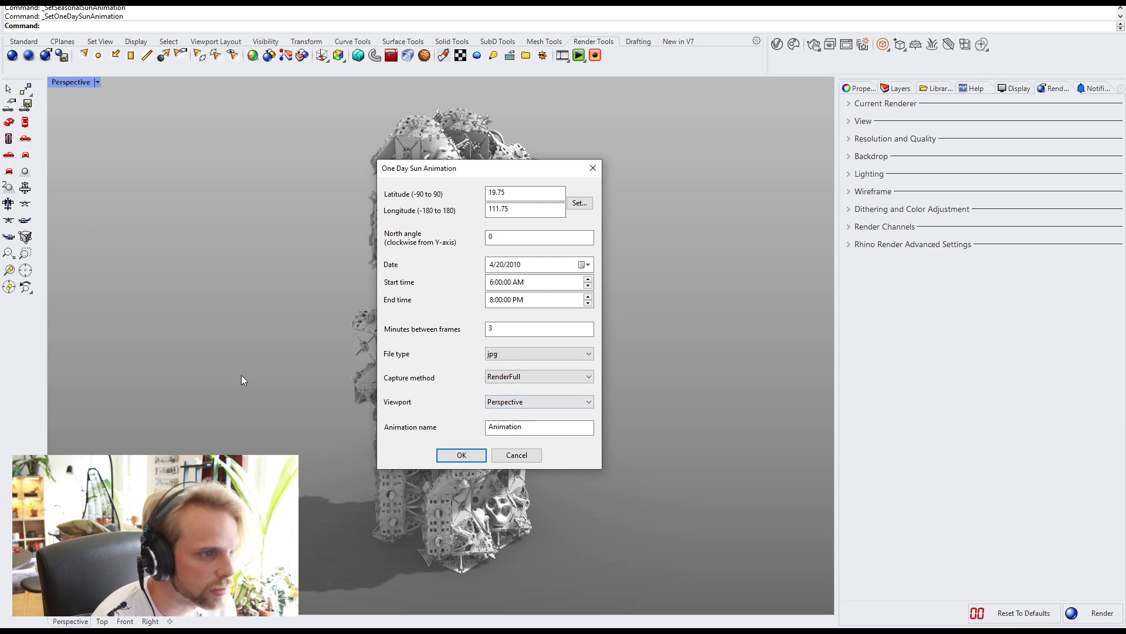
Step: Name the animation Sun_study420 and accept the one-day sun study settings
double_click(504, 428)
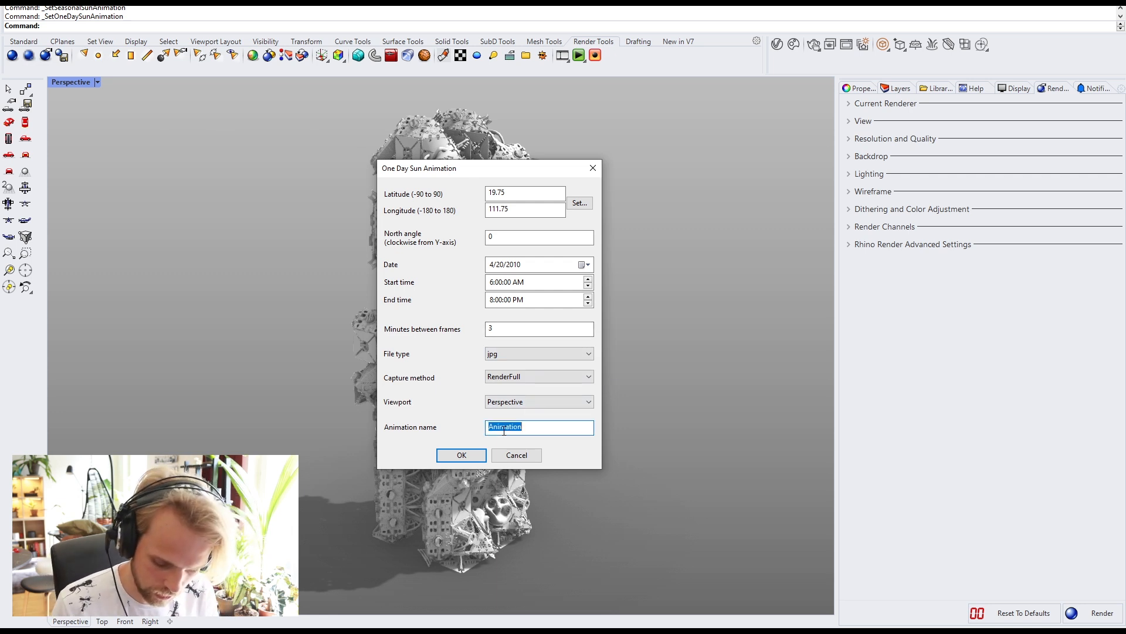
type("Sun_study420")
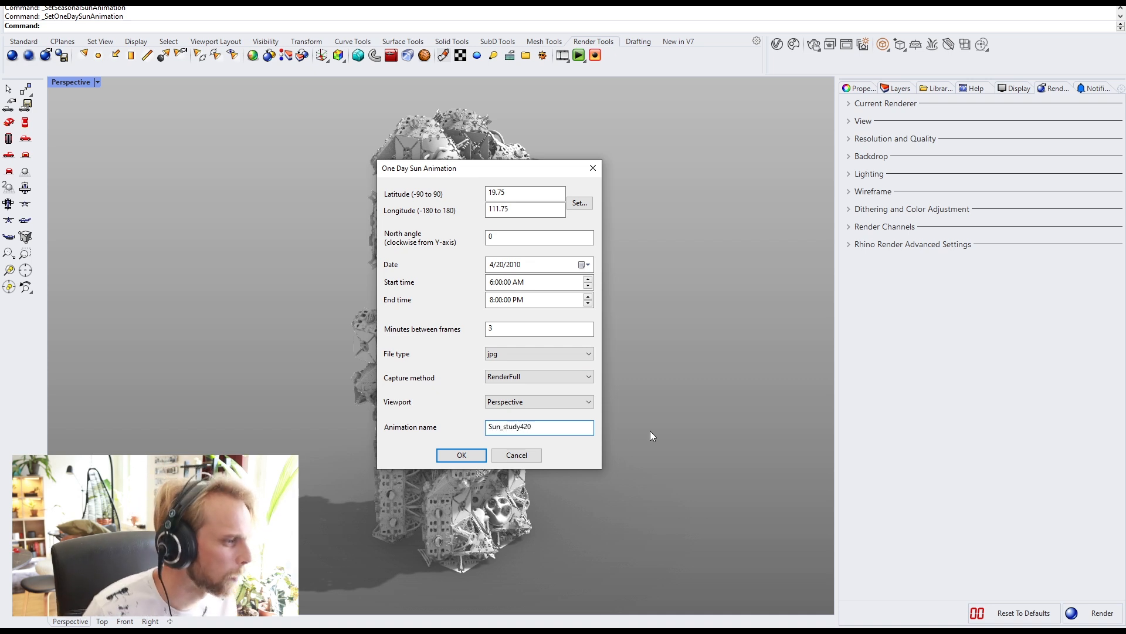
left_click(467, 459)
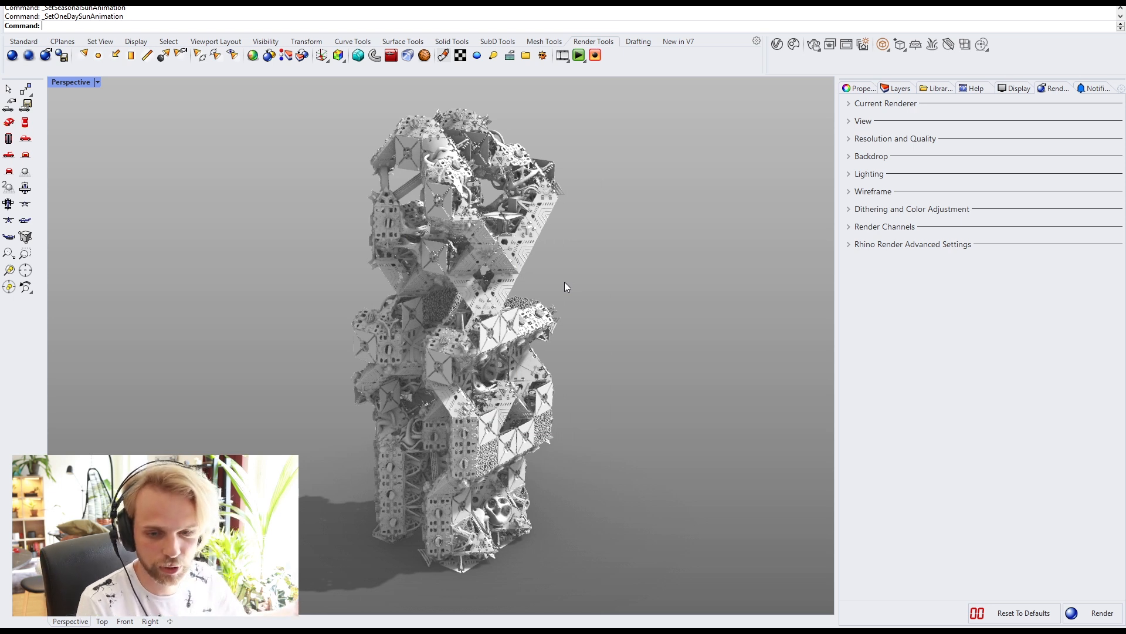
Step: Play the one-day sun animation in the Perspective viewport to preview the moving shadows
left_click(584, 60)
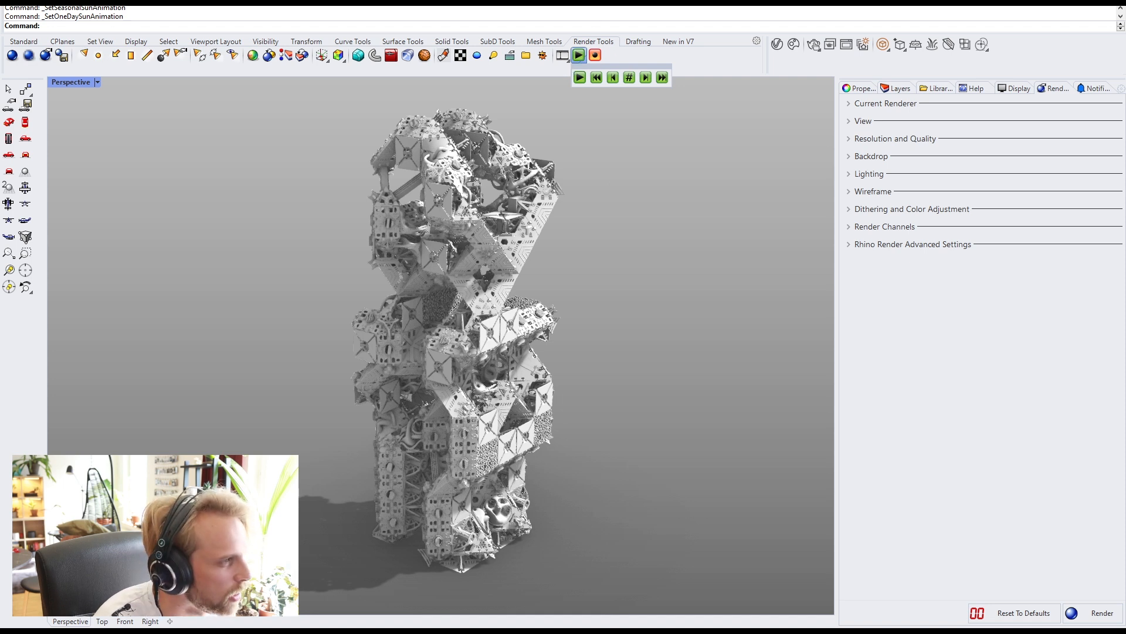
left_click(580, 57)
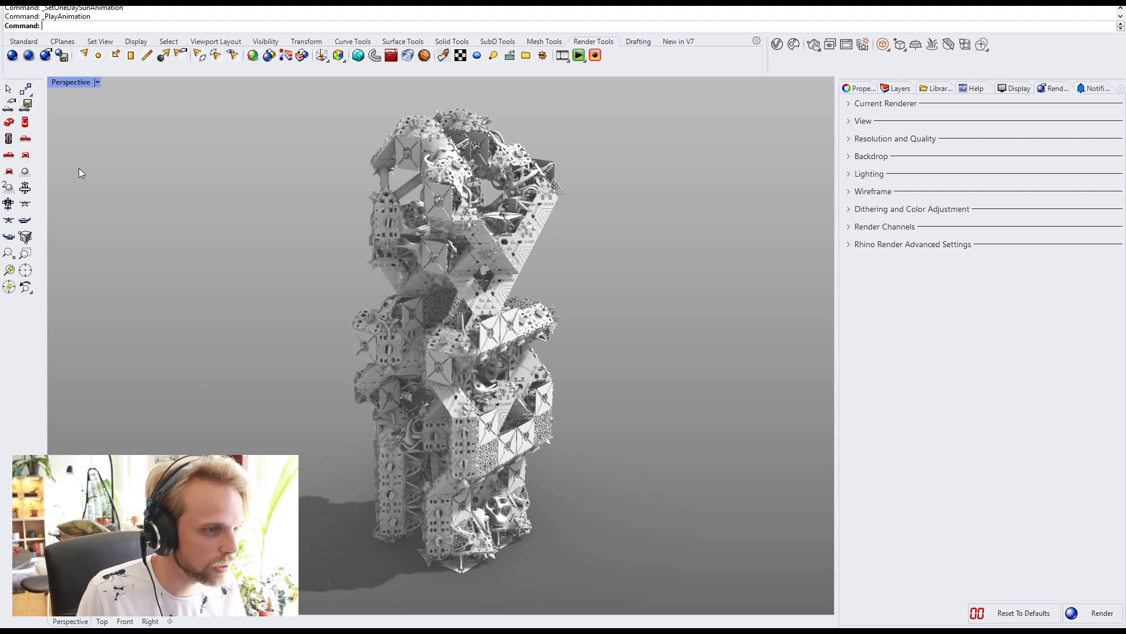
Step: Try a large box as a ground surface around the tower's base, drawn in the Top view
double_click(67, 82)
double_click(66, 81)
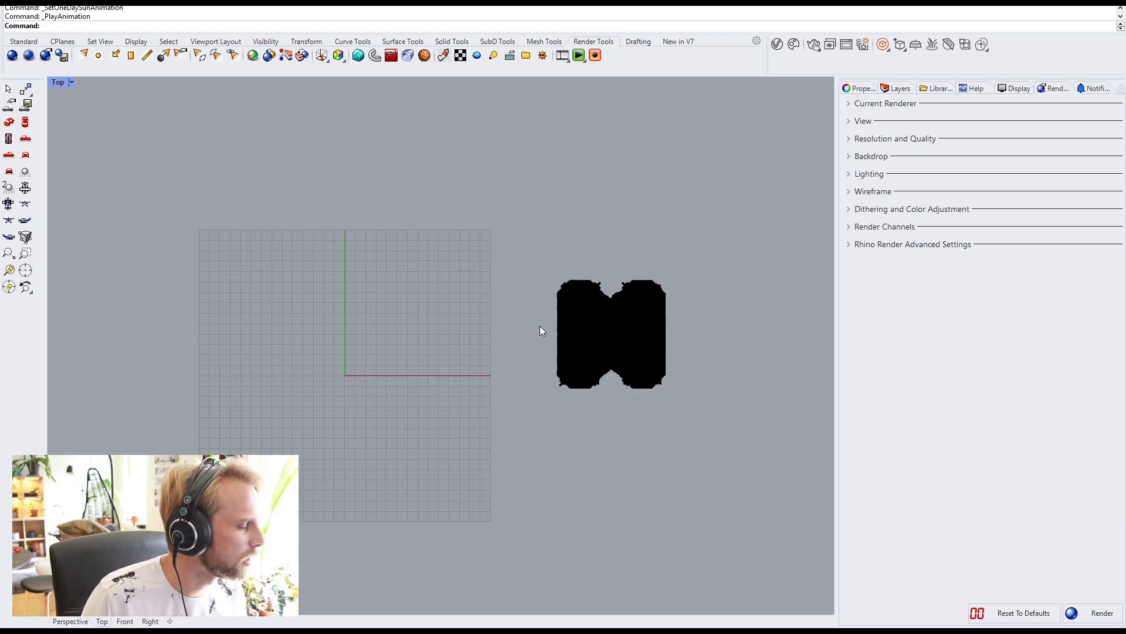
left_click(24, 43)
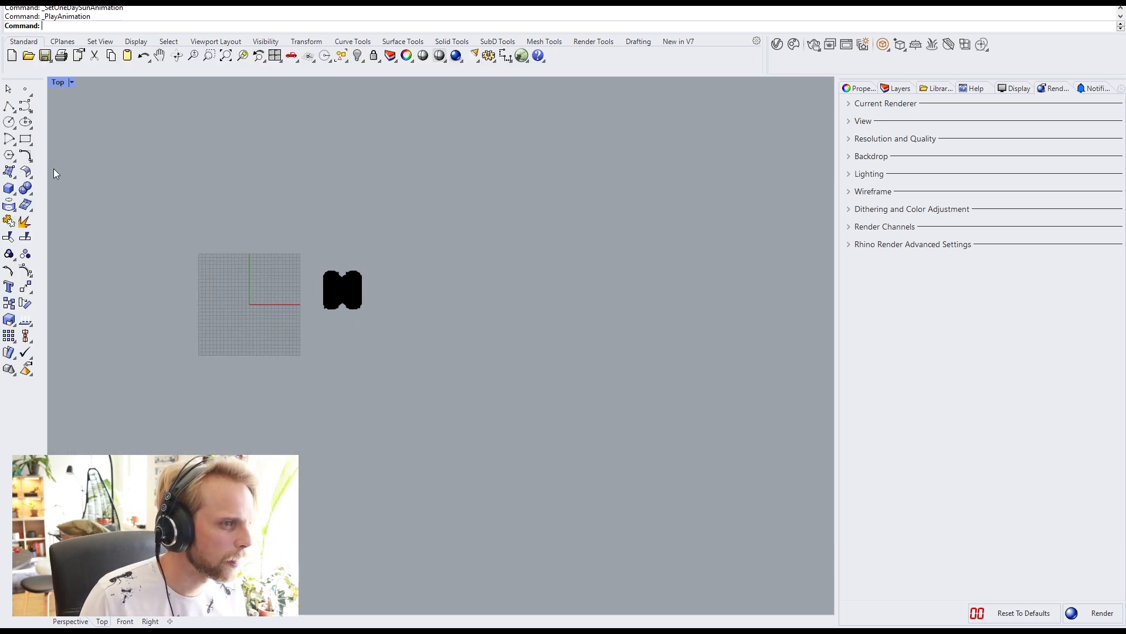
left_click(9, 187)
left_click(72, 116)
left_click(676, 532)
key("Return")
Step: Return to the maximized Perspective view and play the sun animation with the ground box in place
double_click(59, 82)
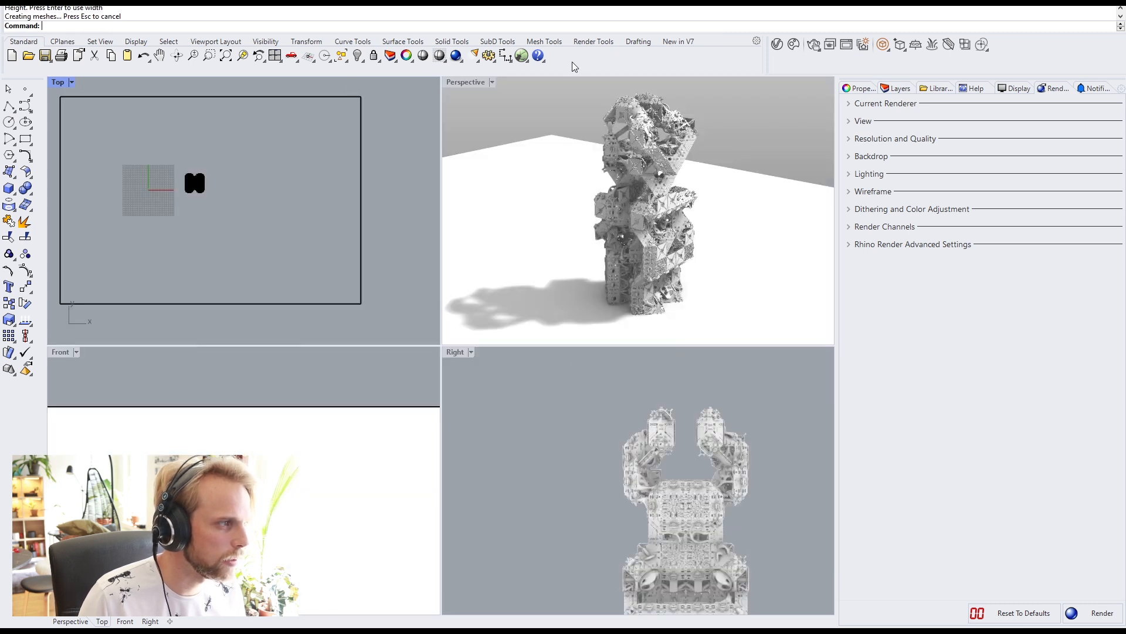
double_click(460, 82)
left_click(231, 326)
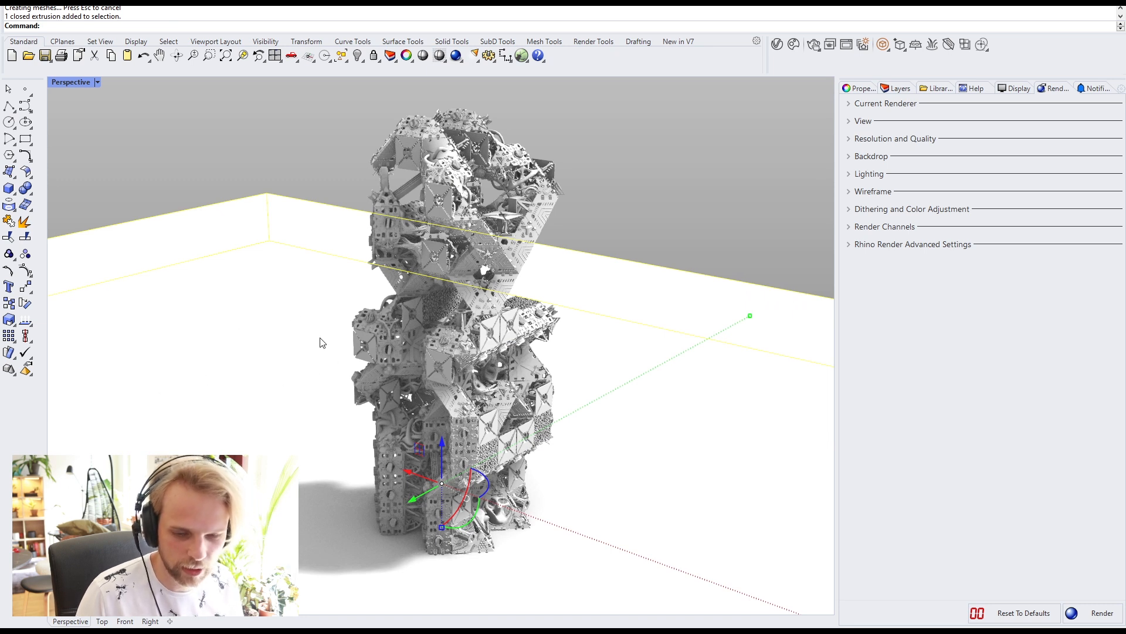
left_click(711, 164)
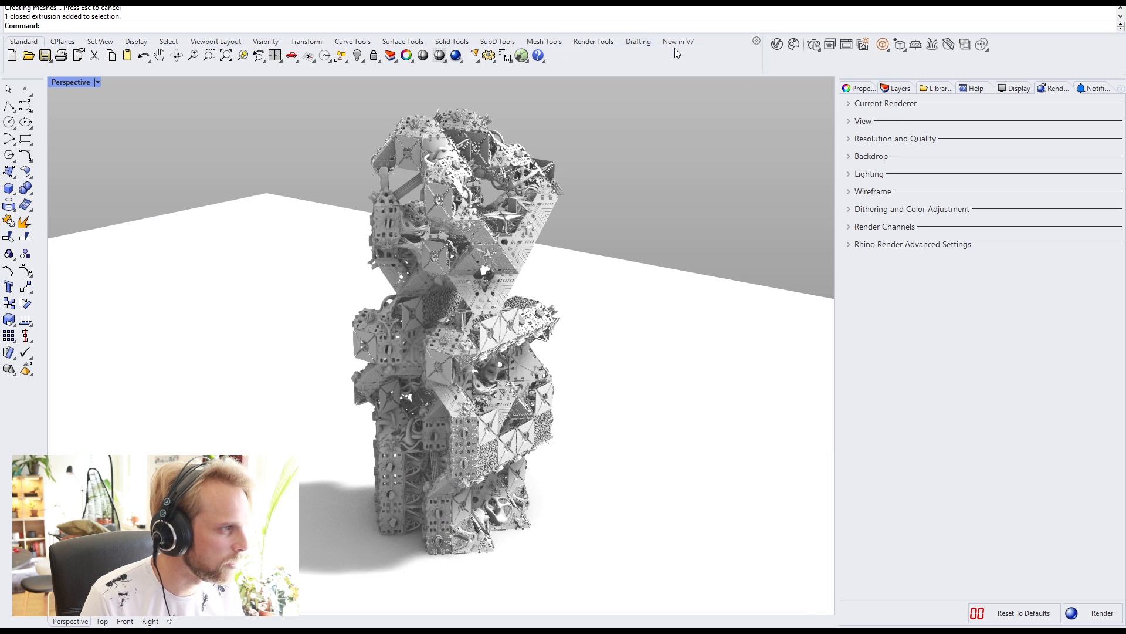
left_click(593, 42)
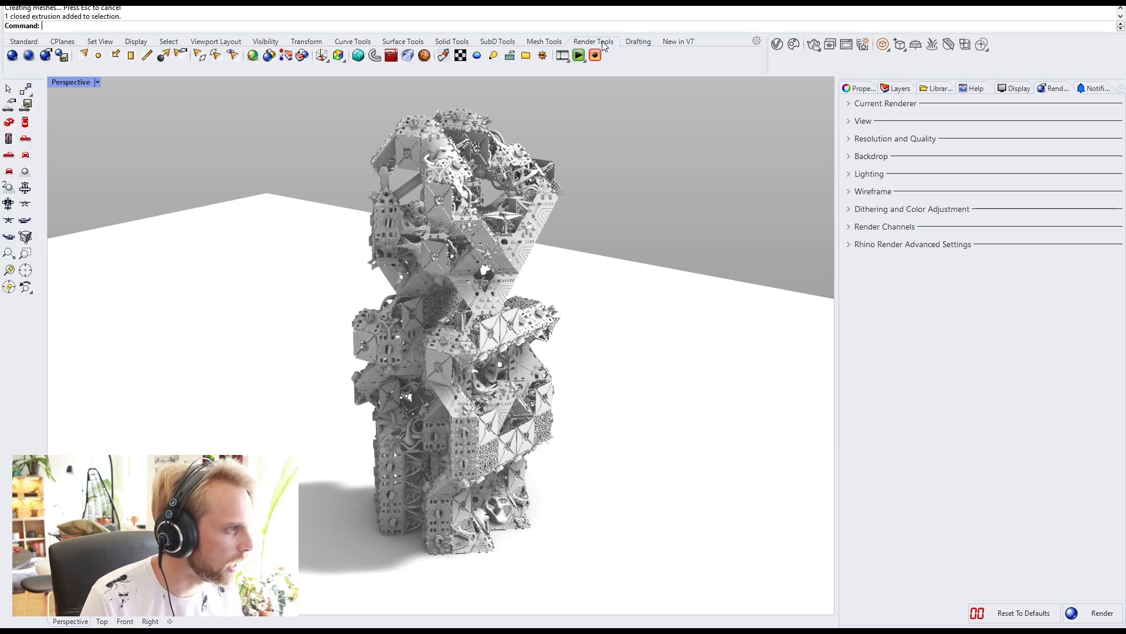
left_click(578, 56)
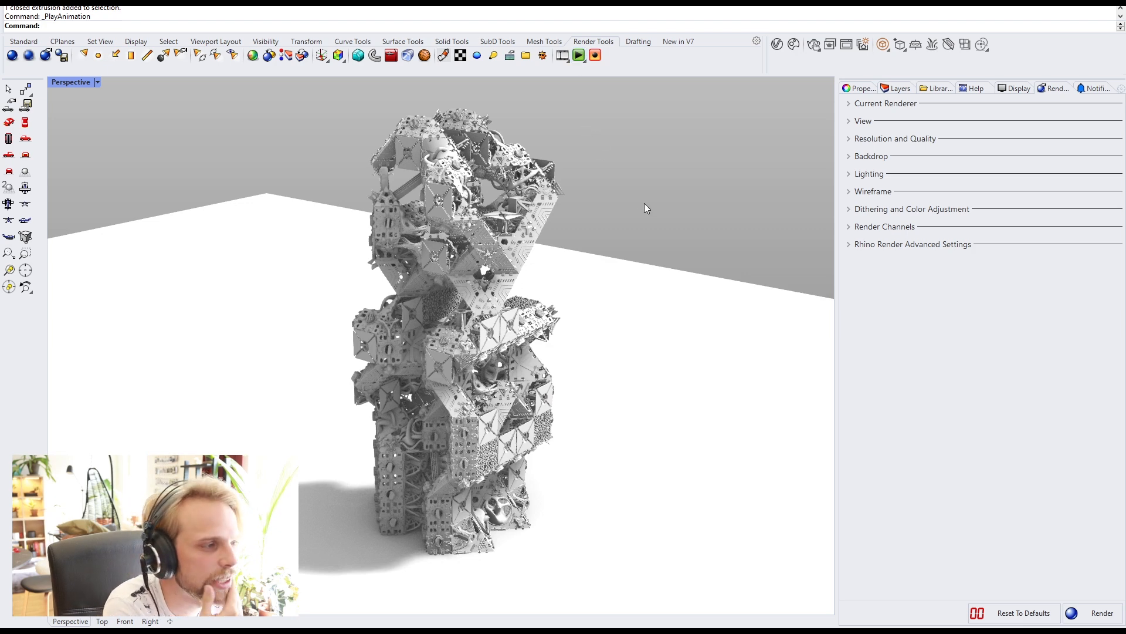
Step: Delete the ground box from beneath the tower
left_click(710, 309)
key("Delete")
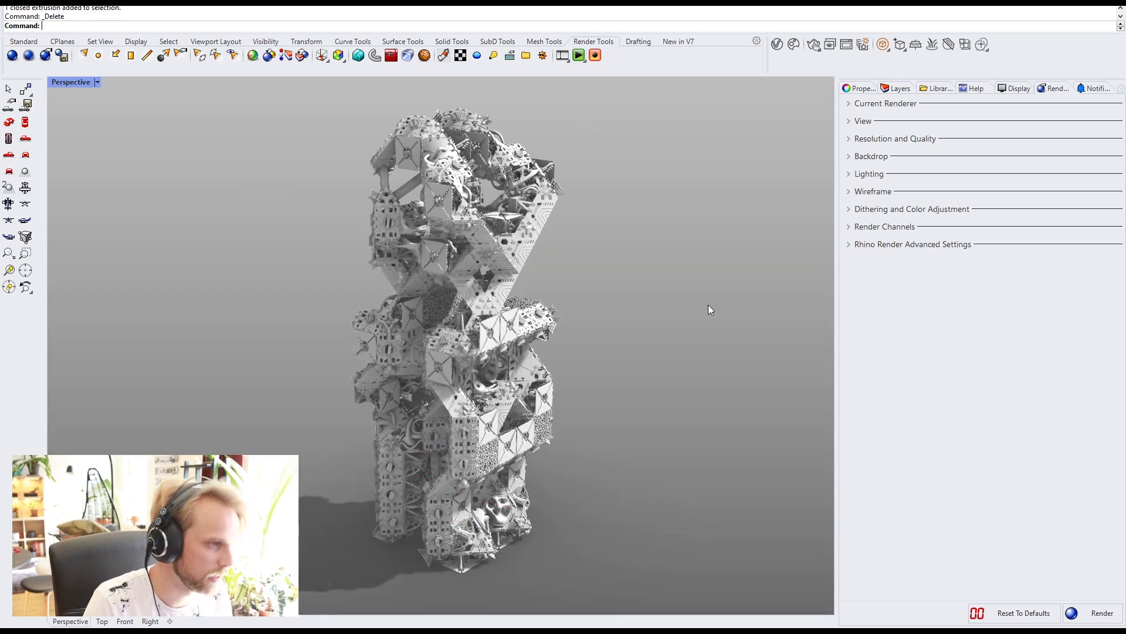
Step: Set the one-day sun study's end time to 6:00:00 PM, accept the settings, and play the animation
left_click(562, 57)
left_click(564, 78)
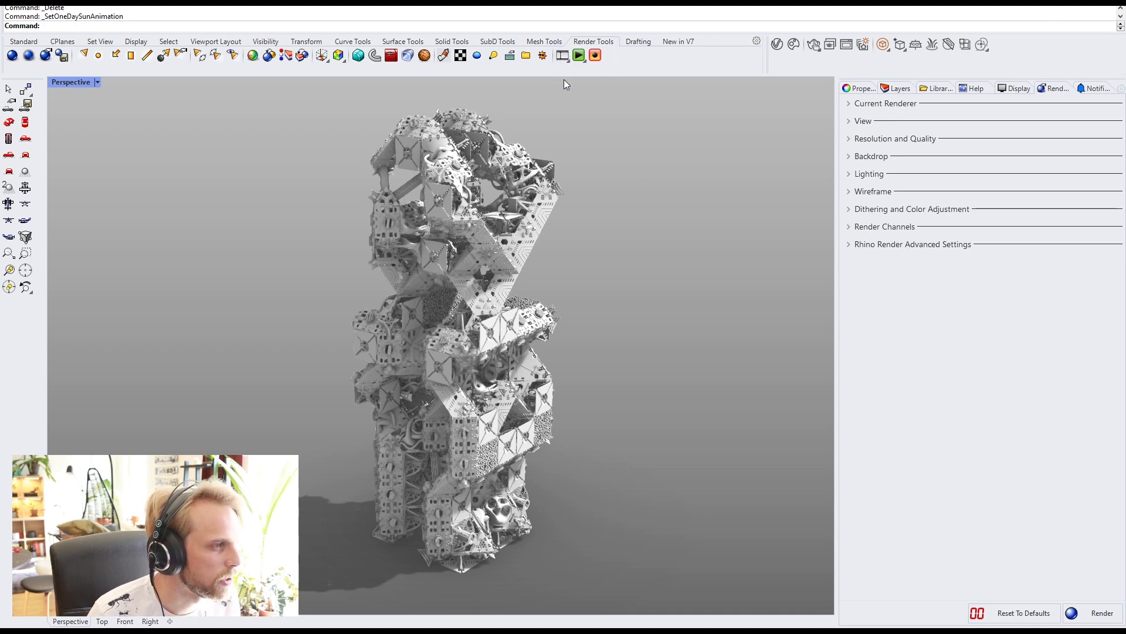
left_click(492, 300)
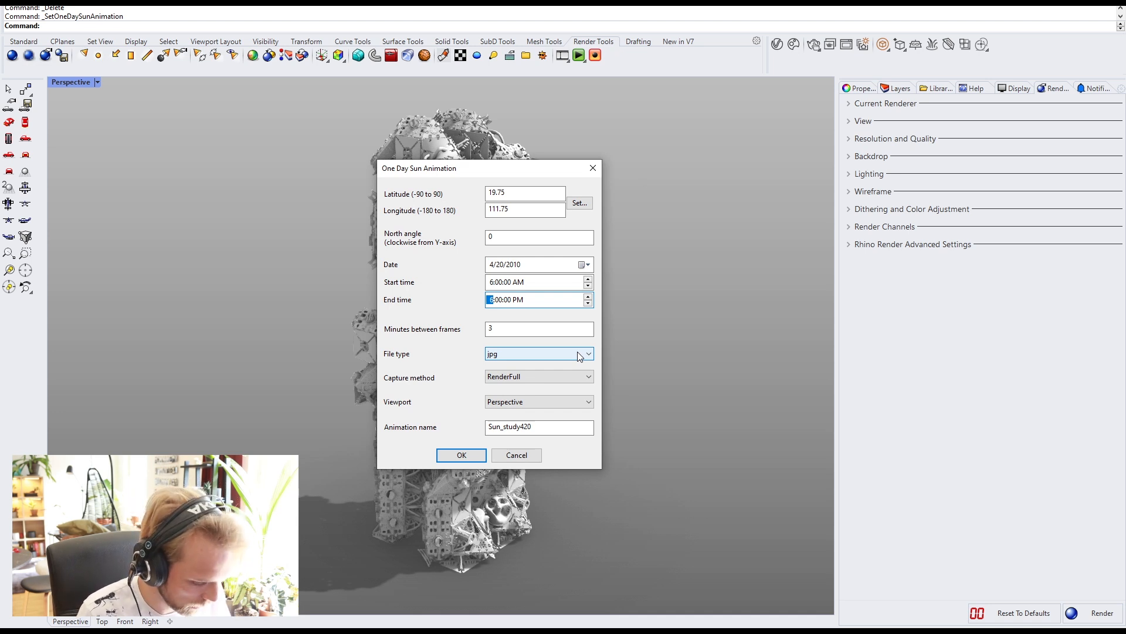
left_click(513, 328)
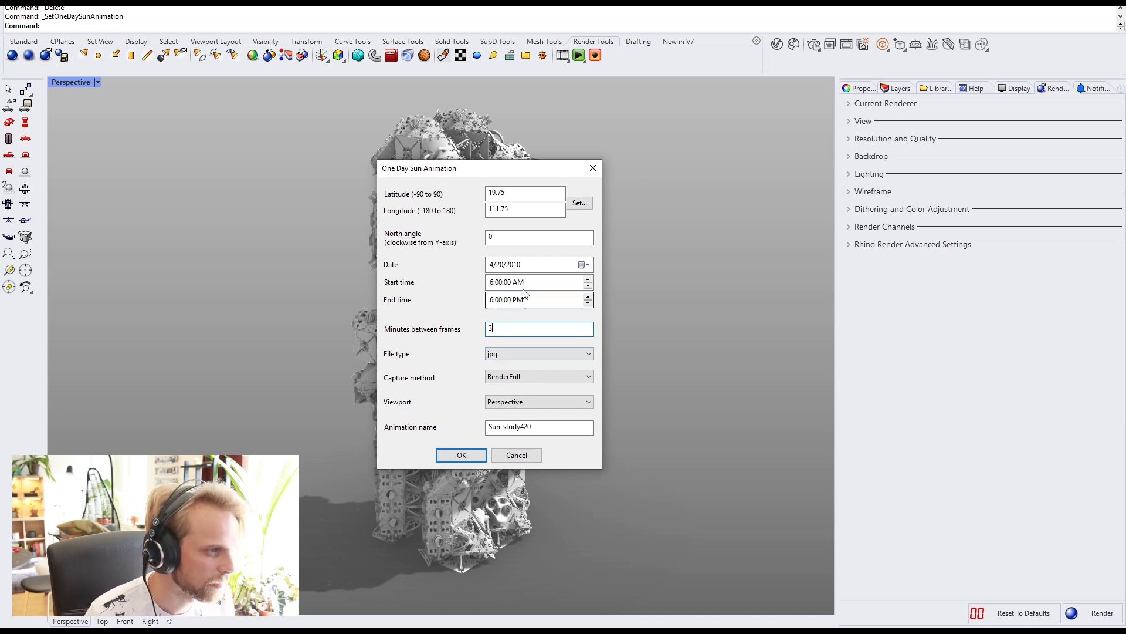
left_click(478, 460)
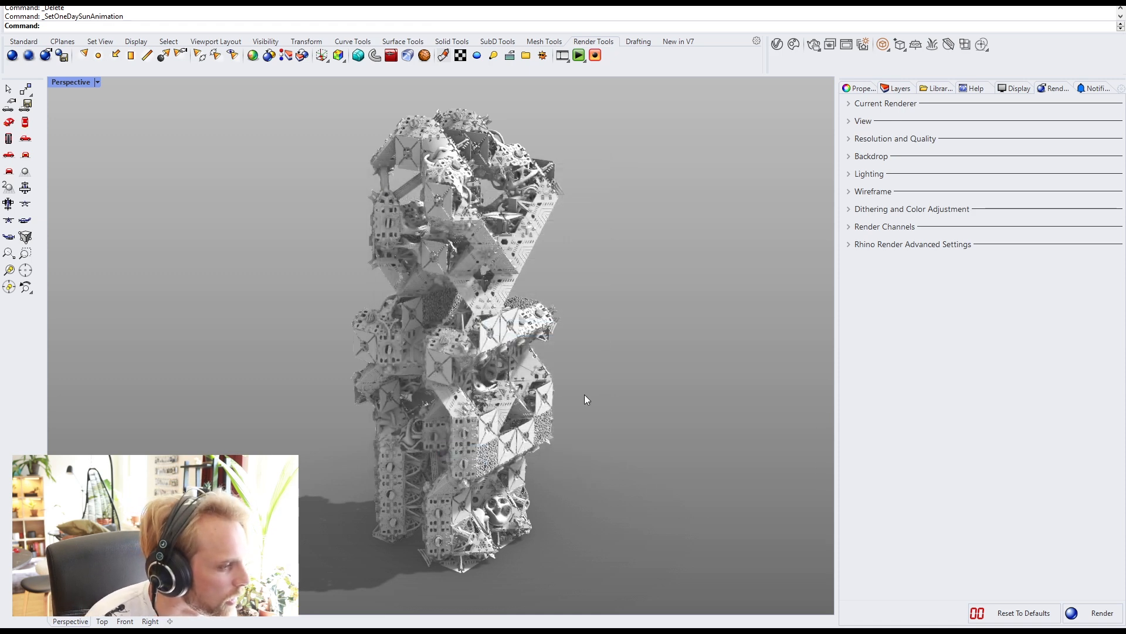
left_click(576, 56)
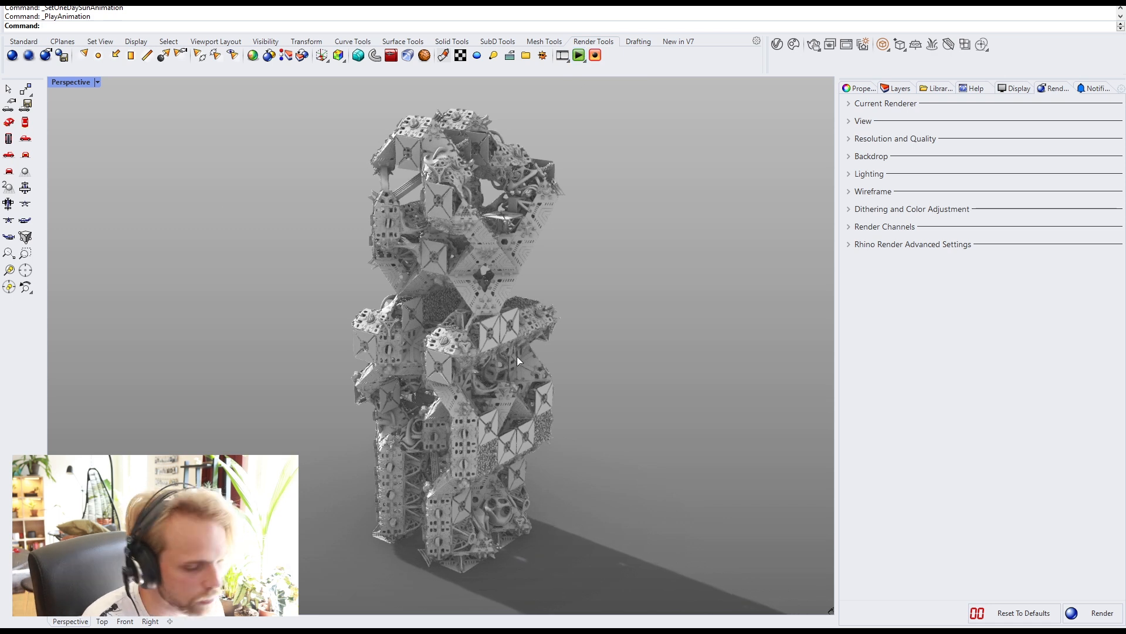
Step: Begin recording the animation and create a target folder named Base_rhino_animation on the Desktop
left_click(597, 58)
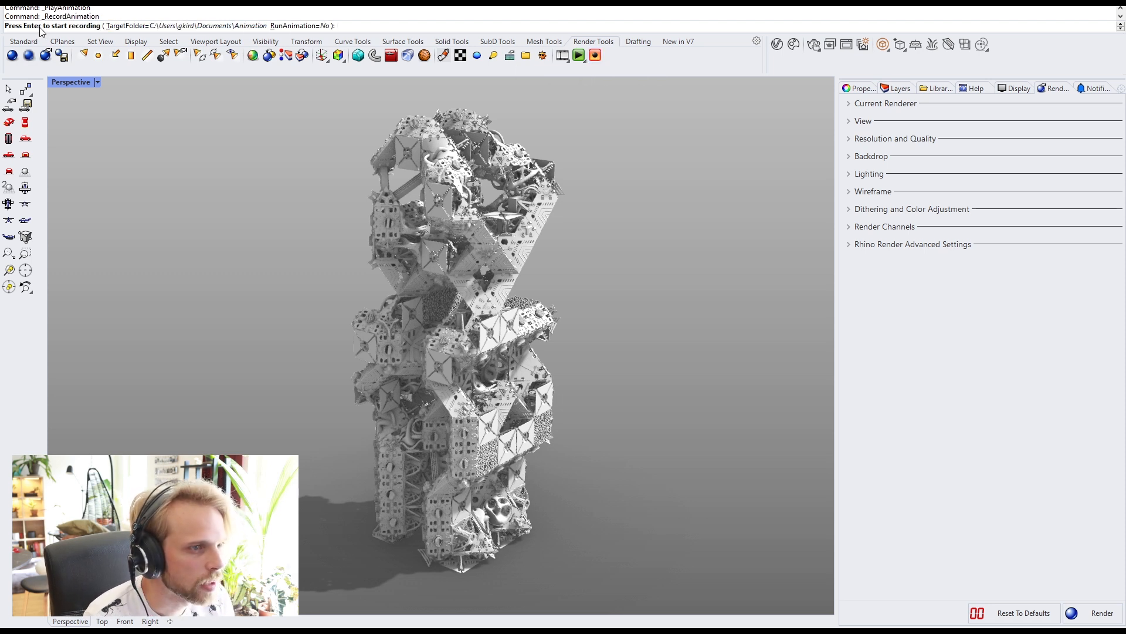
left_click(156, 27)
left_click(524, 333)
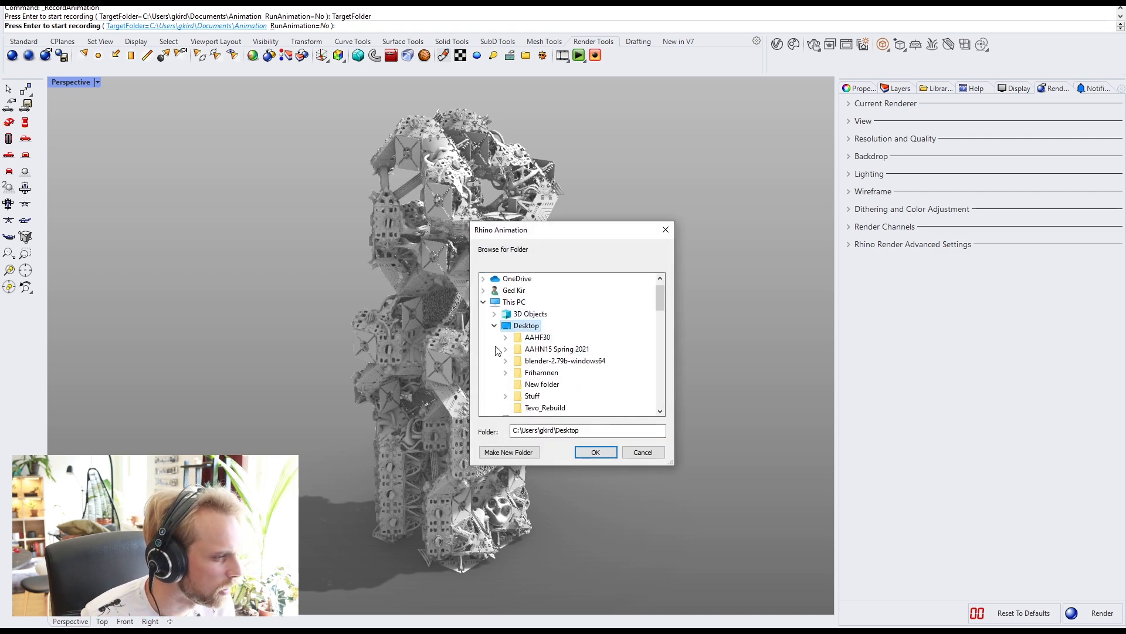
left_click(493, 452)
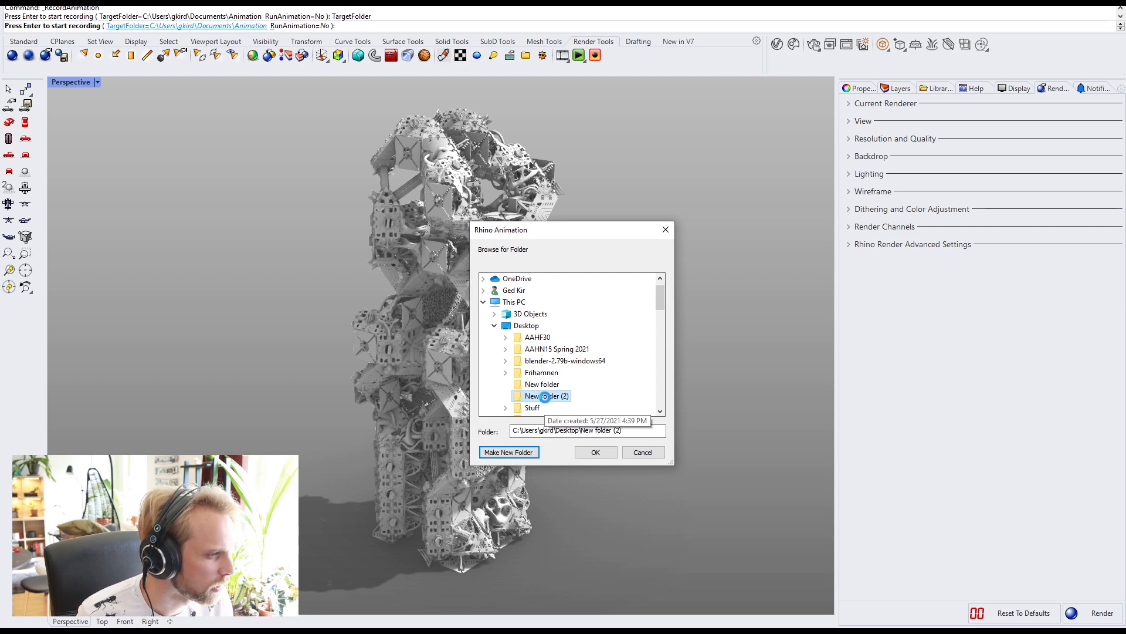
right_click(546, 399)
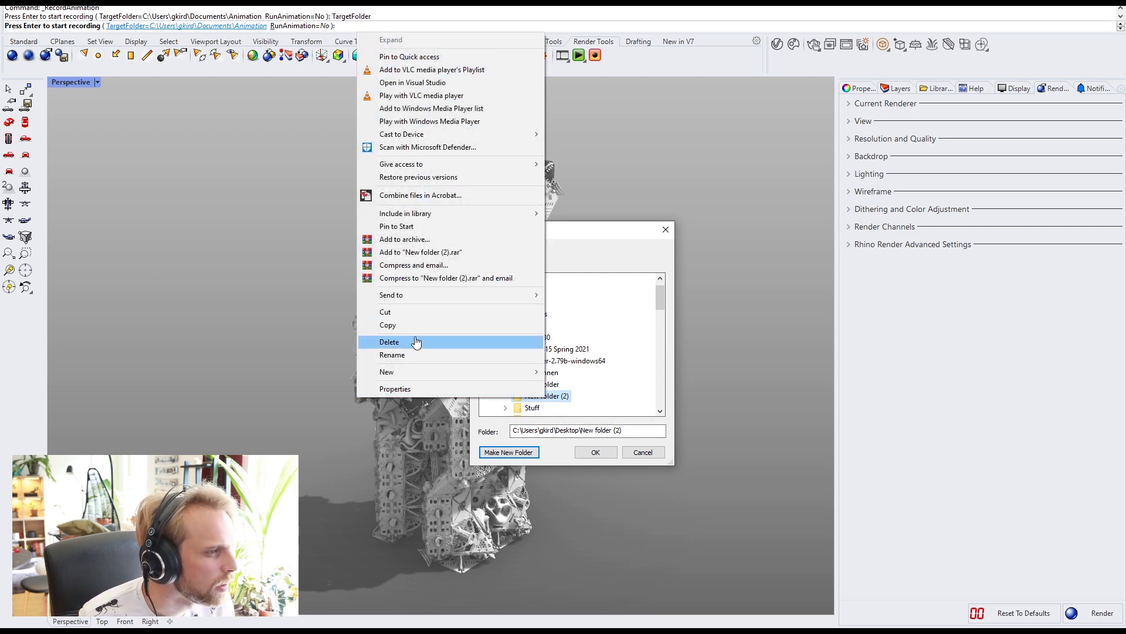
left_click(413, 355)
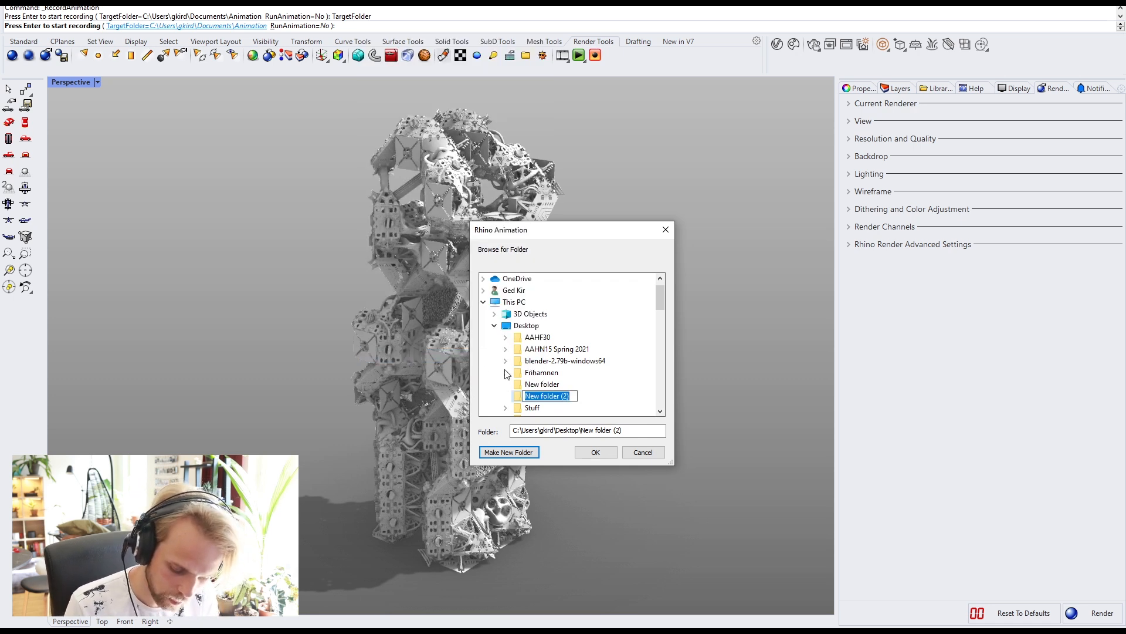
type("Base_r")
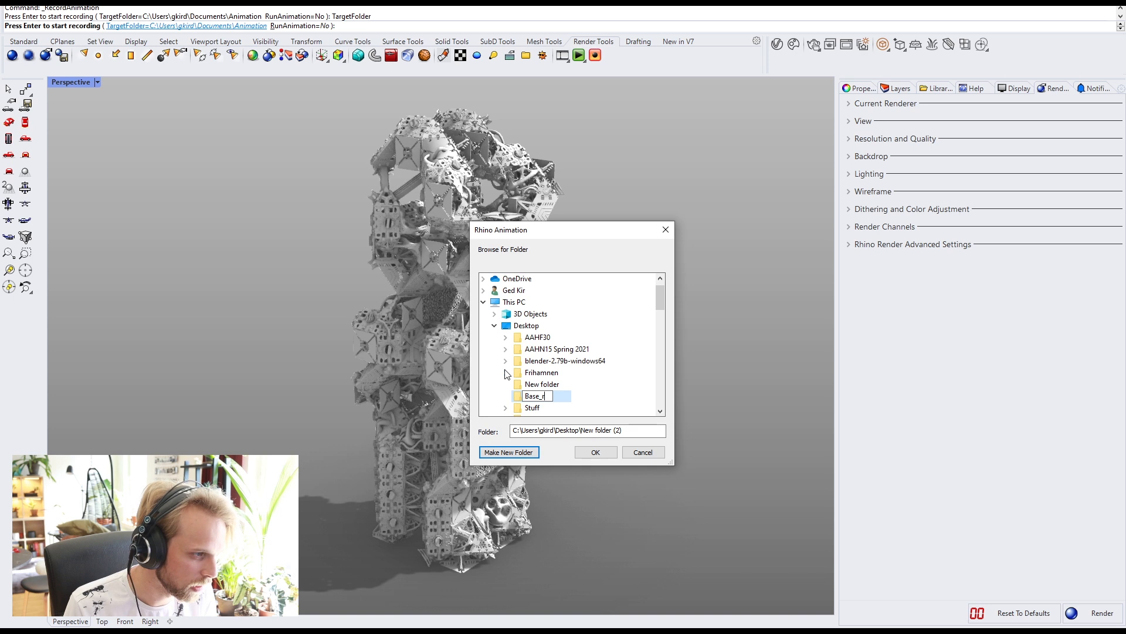
type("hino_aniu")
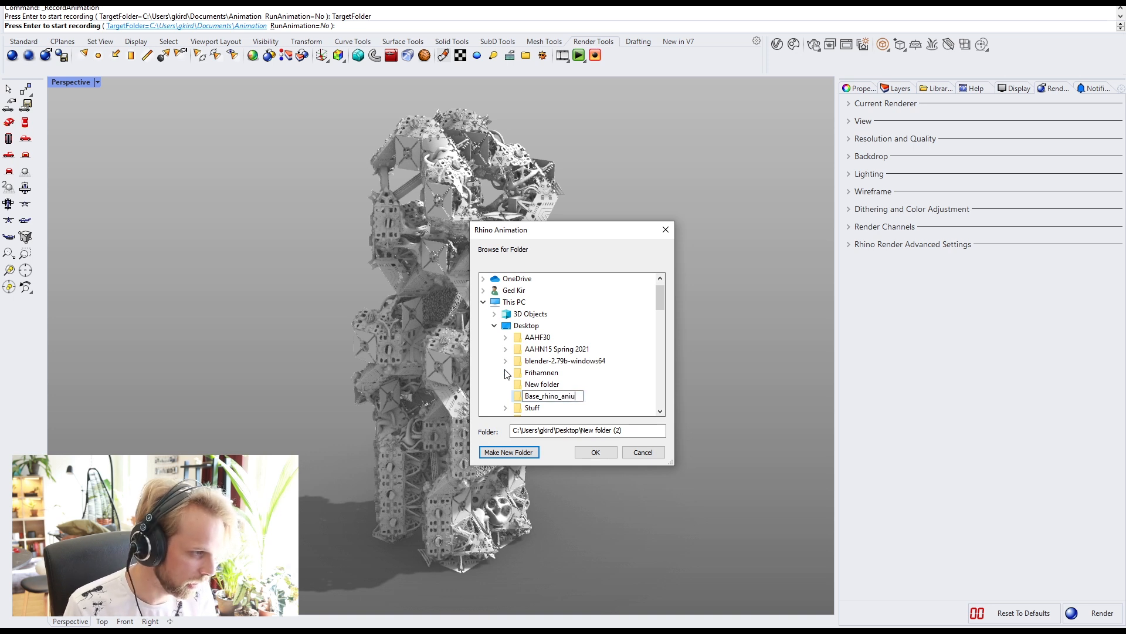
key("BackSpace")
type("mation")
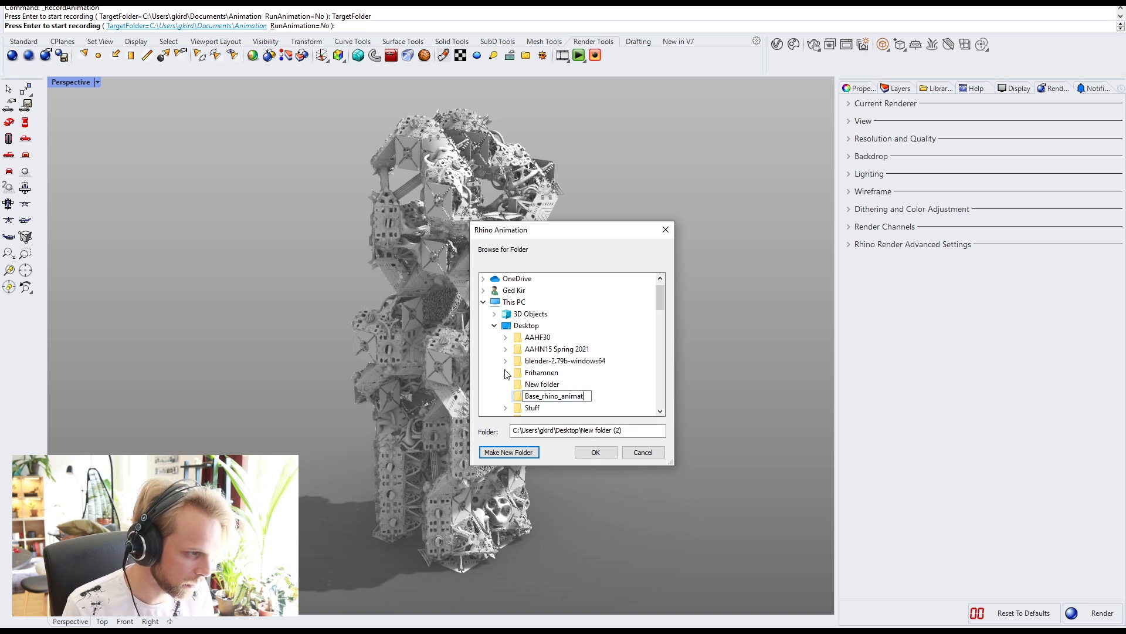
key("Return")
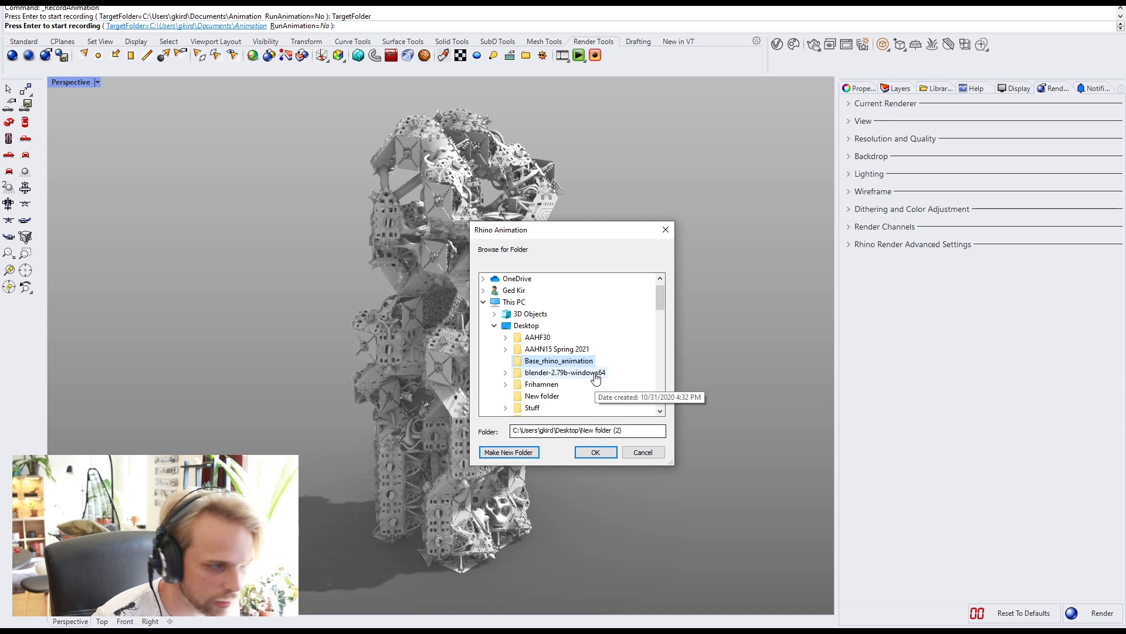
Step: Choose the Desktop's Base_rhino_animation folder as the recording target
left_click(560, 394)
left_click(570, 362)
left_click(597, 454)
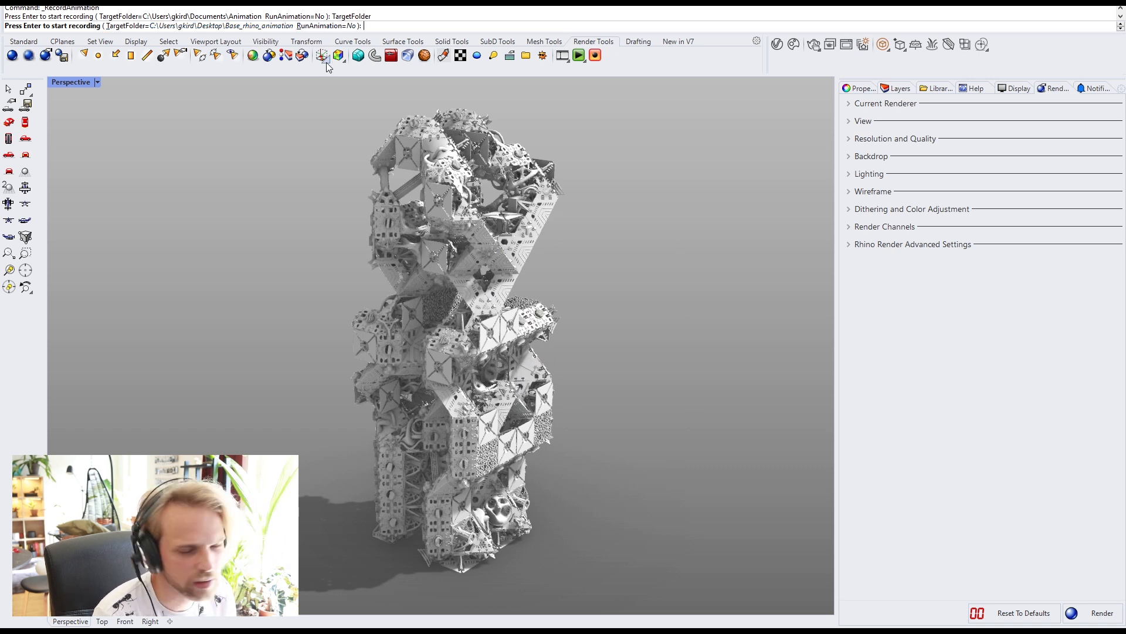
Step: Set RunAnimation to Yes and start recording the sun study's rendered frames
left_click(325, 26)
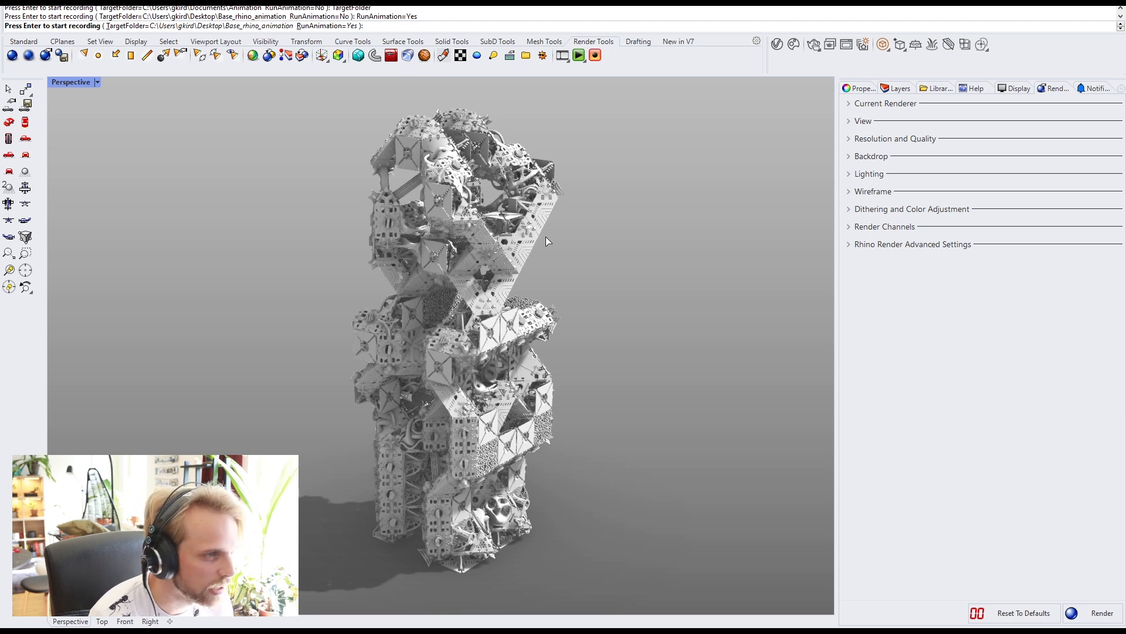
key("Return")
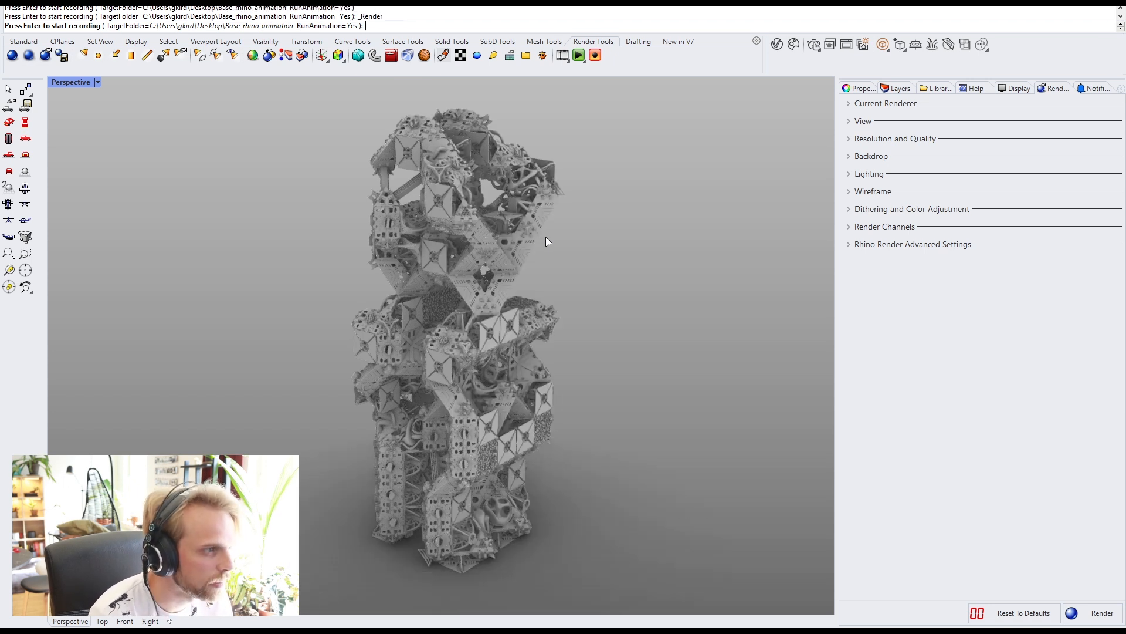
key("Return")
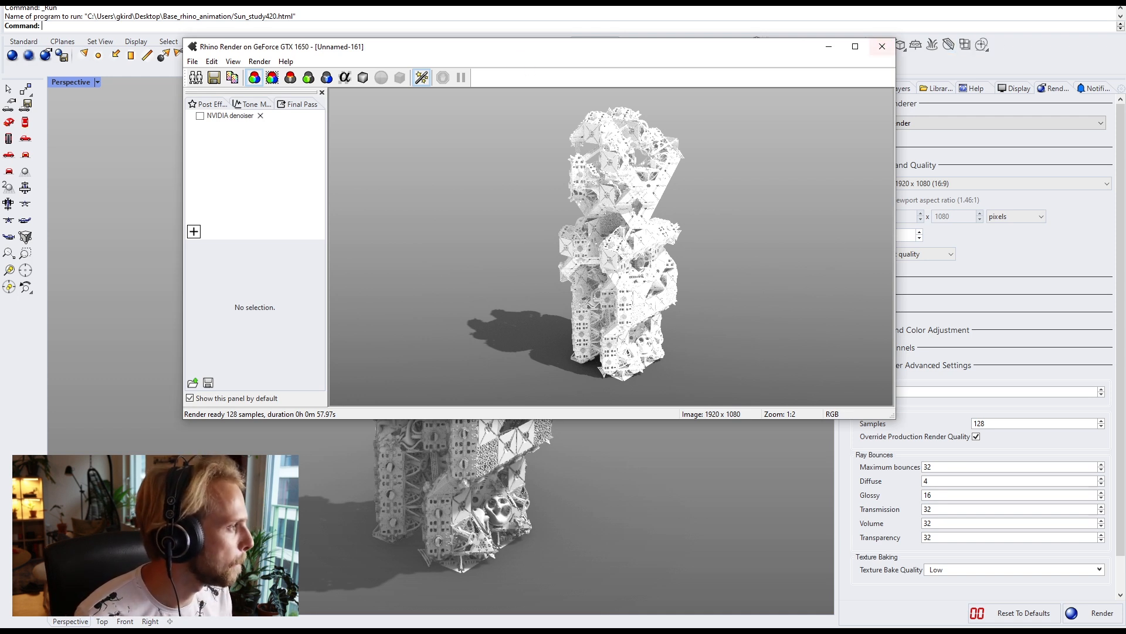
Step: Close the rendered image without saving it and switch the current renderer to V-Ray for Rhino
left_click(882, 46)
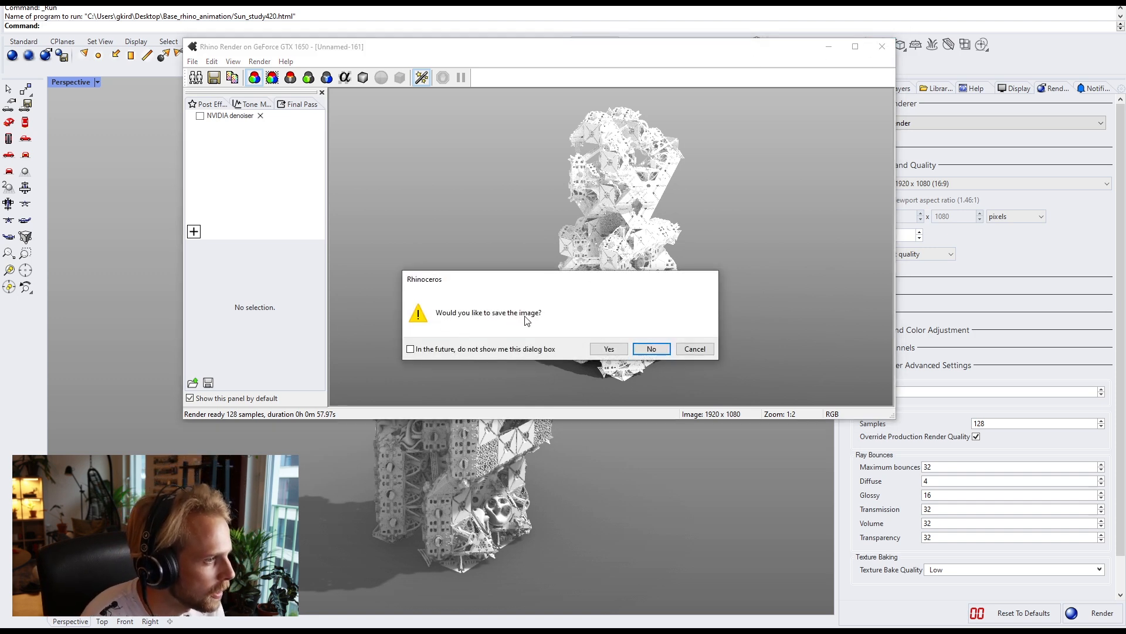
left_click(659, 351)
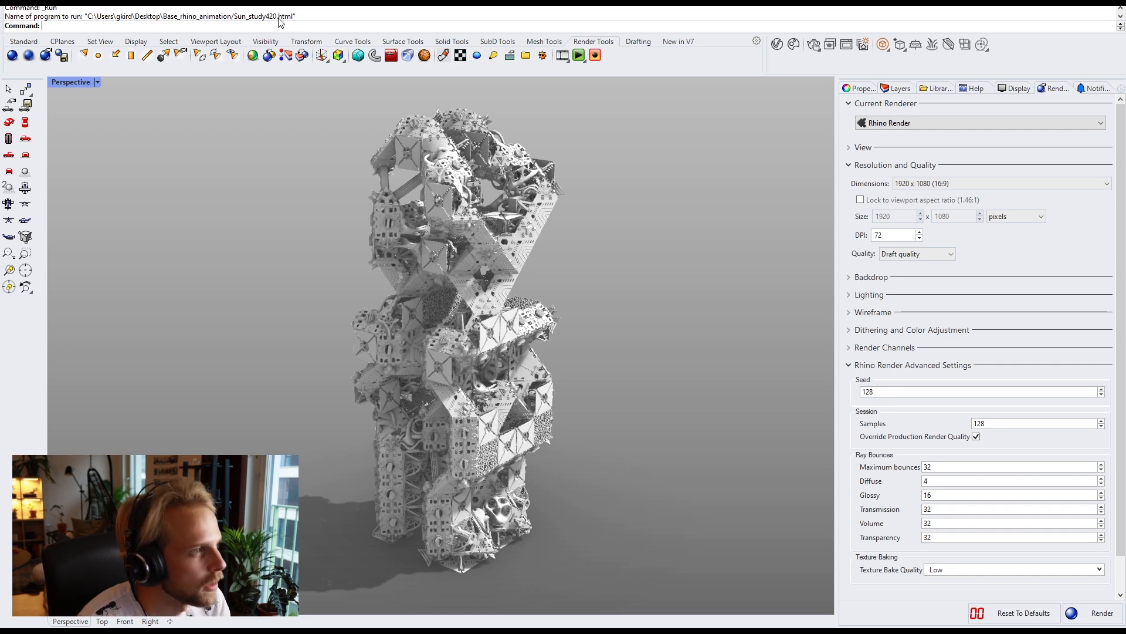
left_click(333, 3)
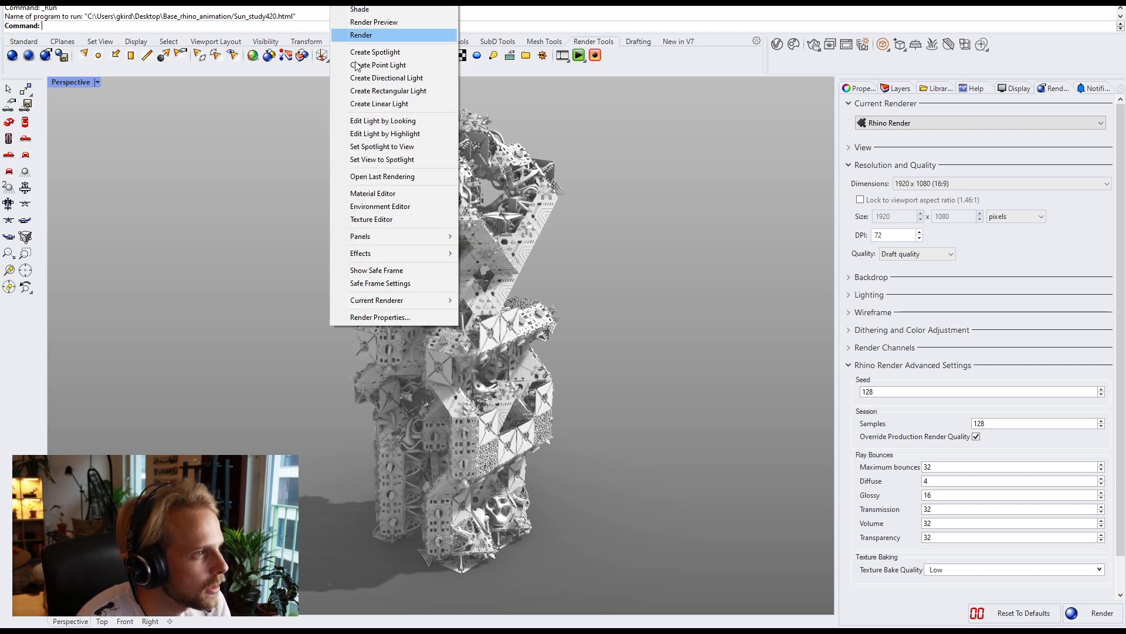
mouse_move(414, 301)
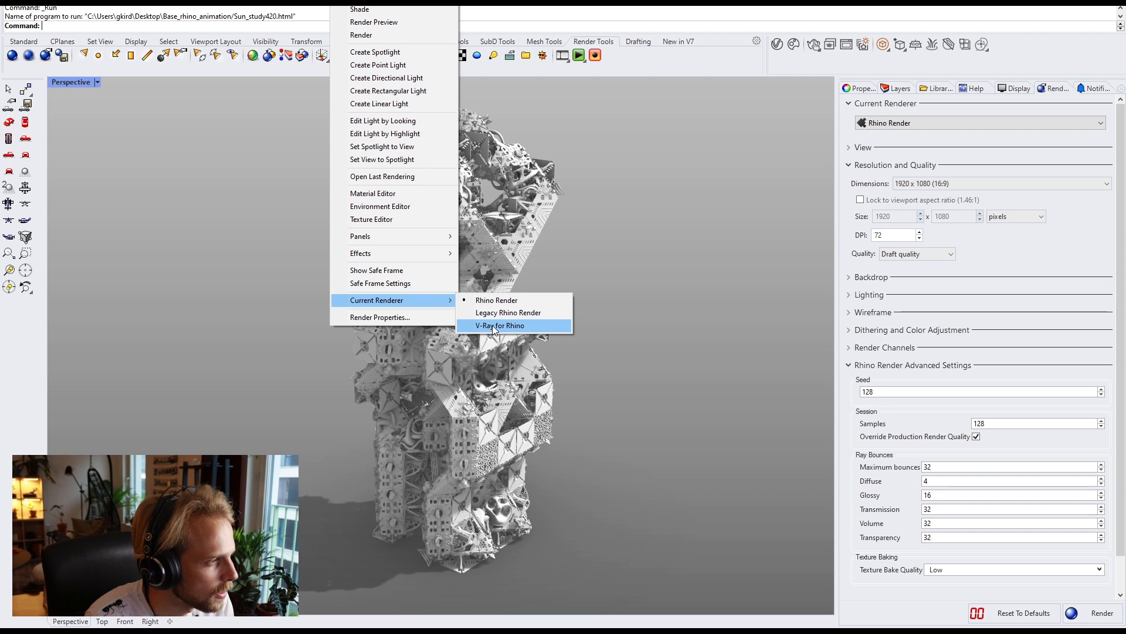
left_click(492, 325)
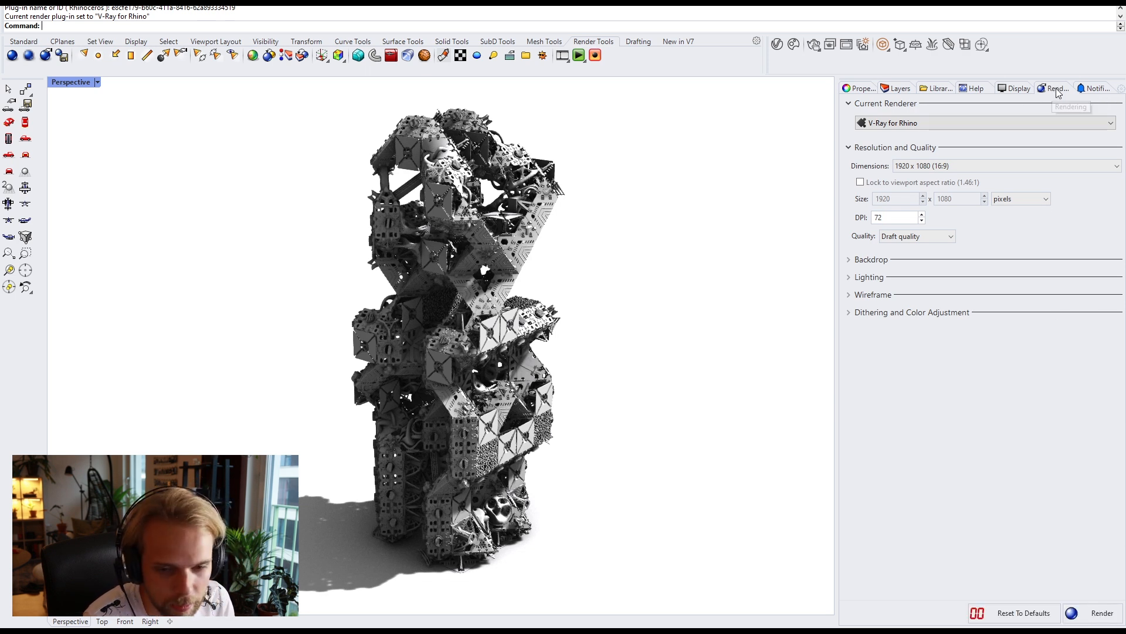
Step: Open the V-Ray Asset Editor and inspect the preview and settings of the Animation tutorial material
left_click(866, 87)
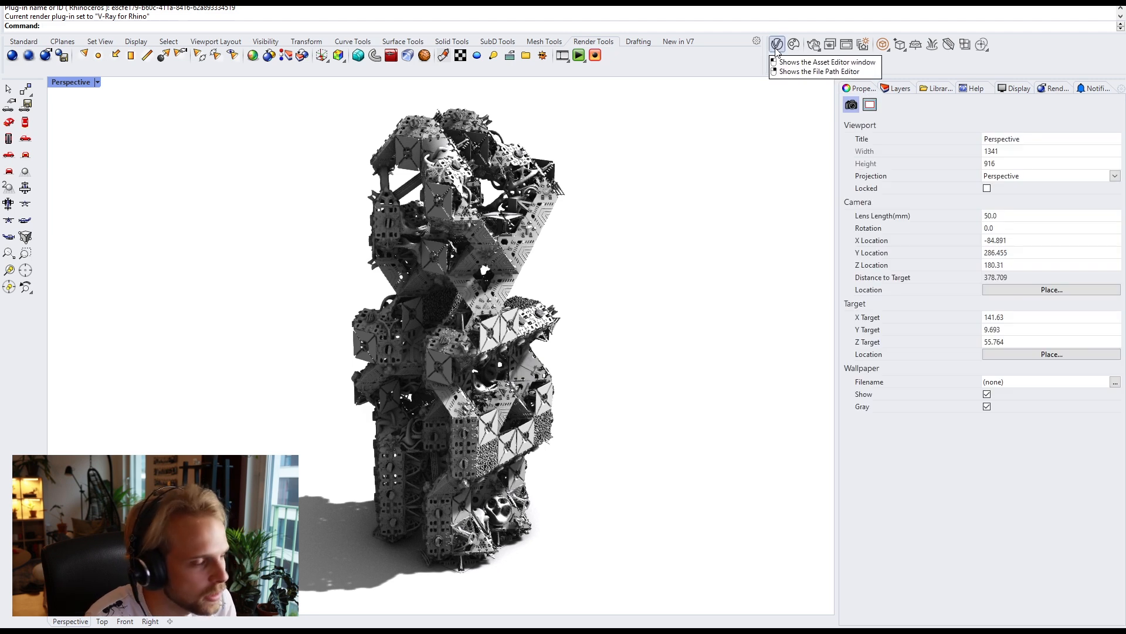
left_click(777, 45)
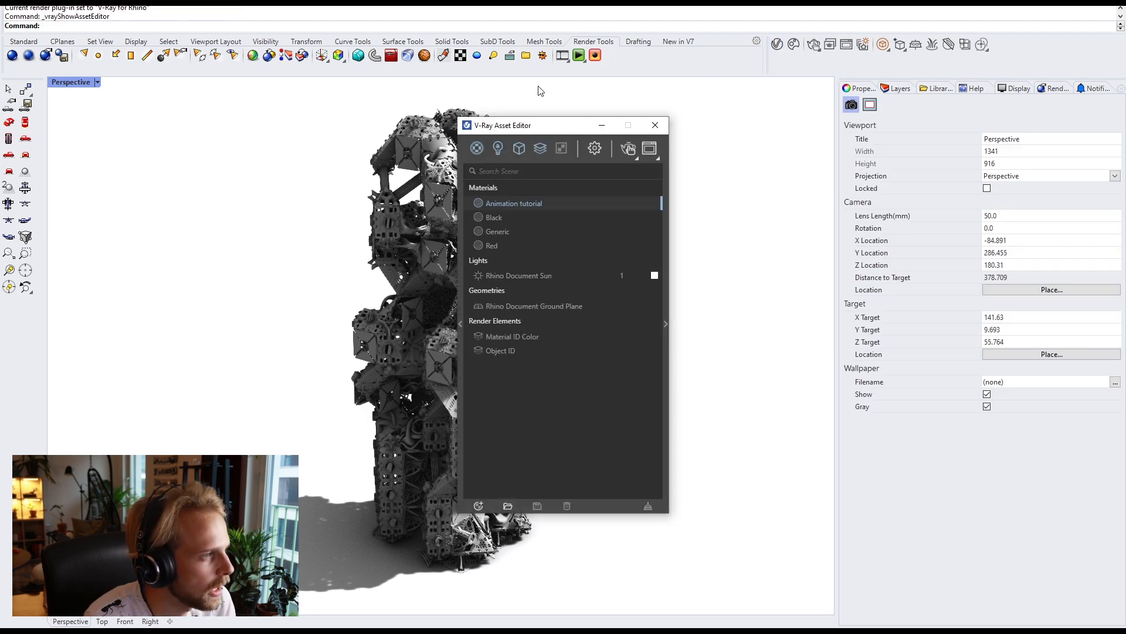
left_click_drag(535, 124, 651, 95)
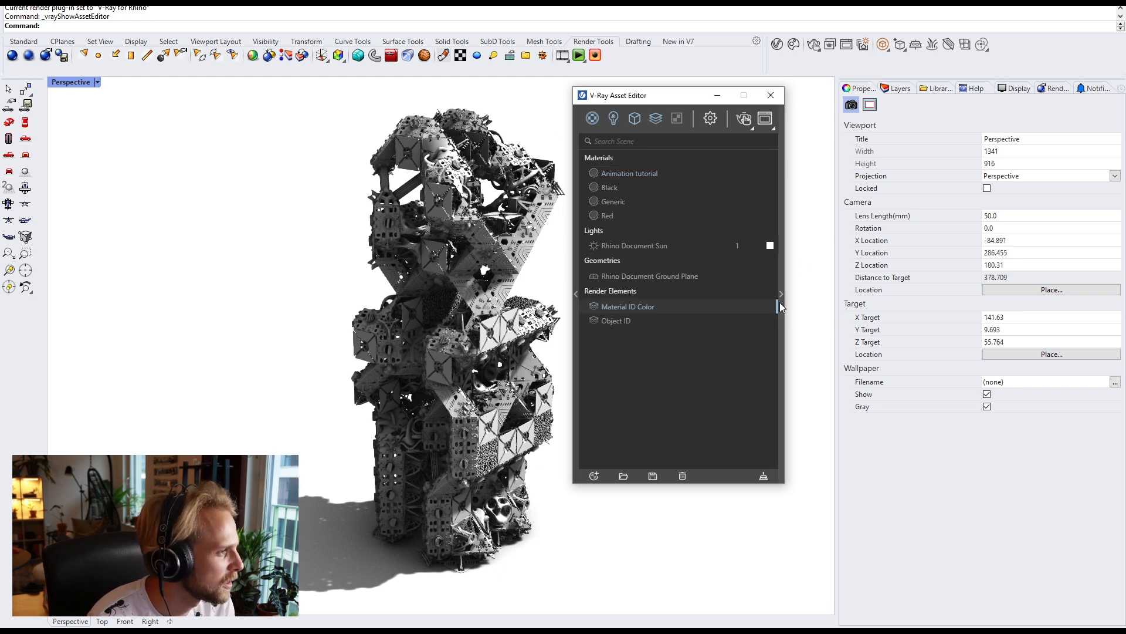
left_click(632, 177)
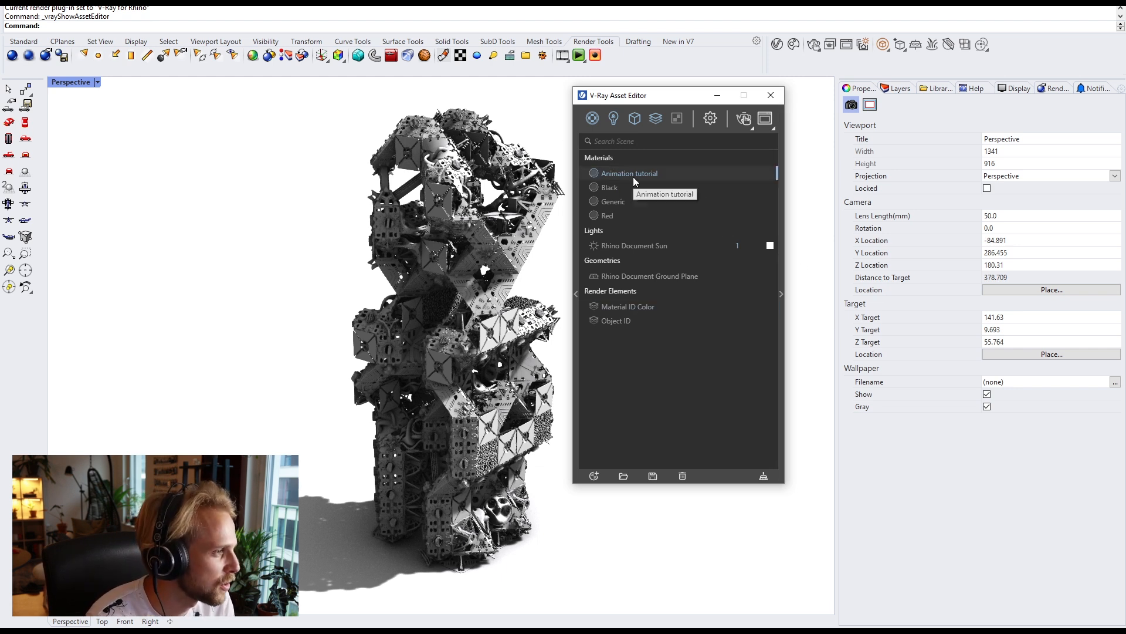
left_click(782, 301)
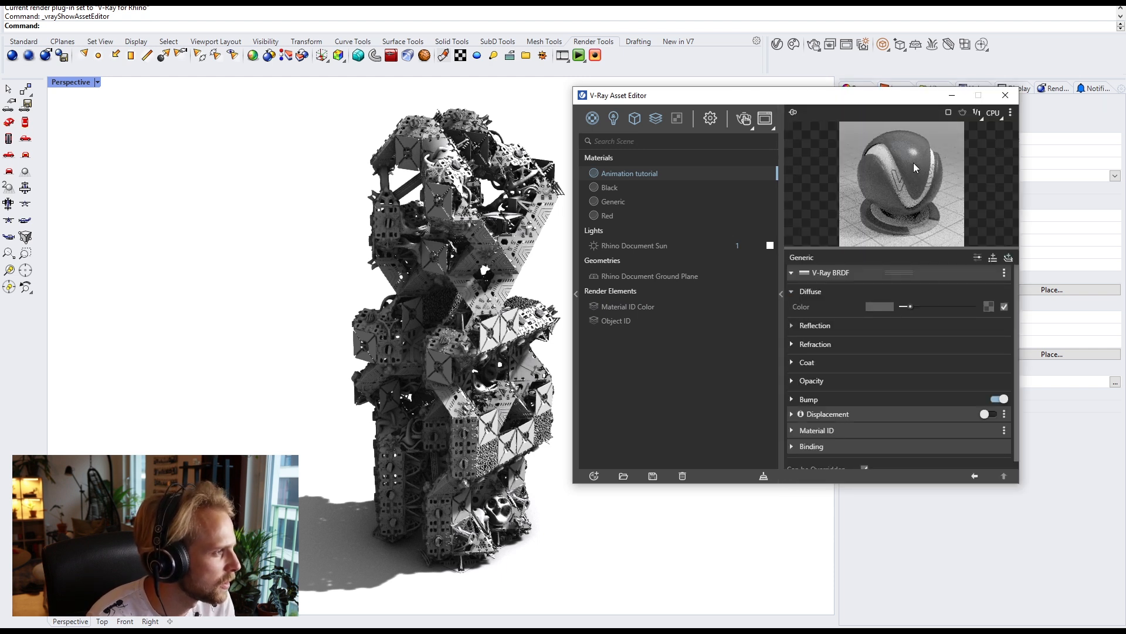
left_click(782, 314)
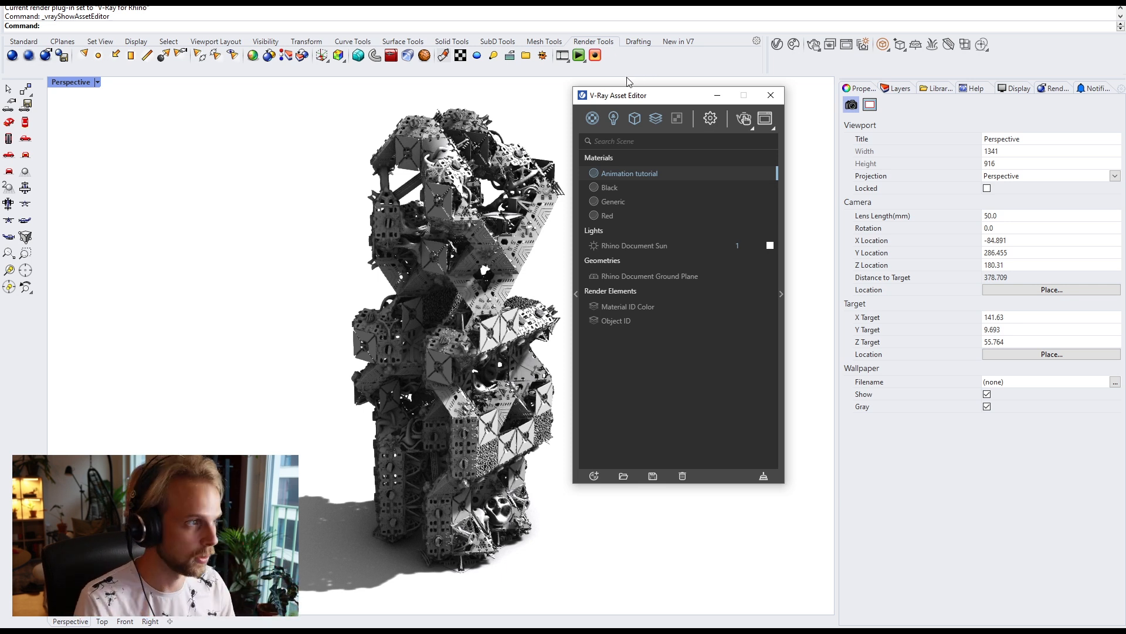
Step: Play the sun study animation and open the Animation options in the V-Ray render settings
left_click(579, 56)
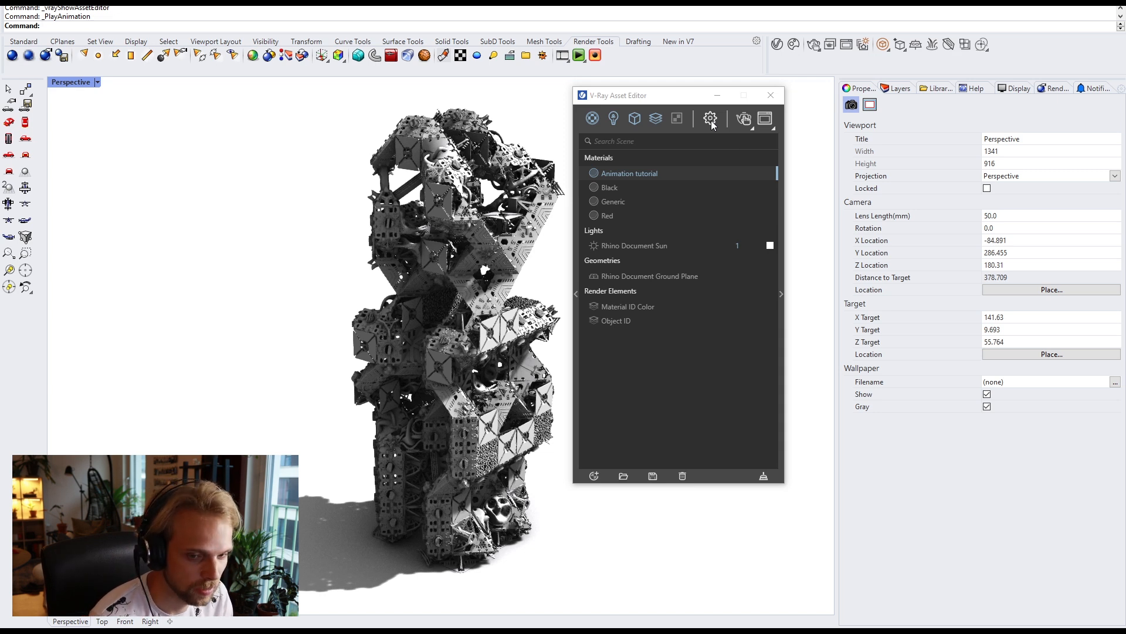
left_click(712, 121)
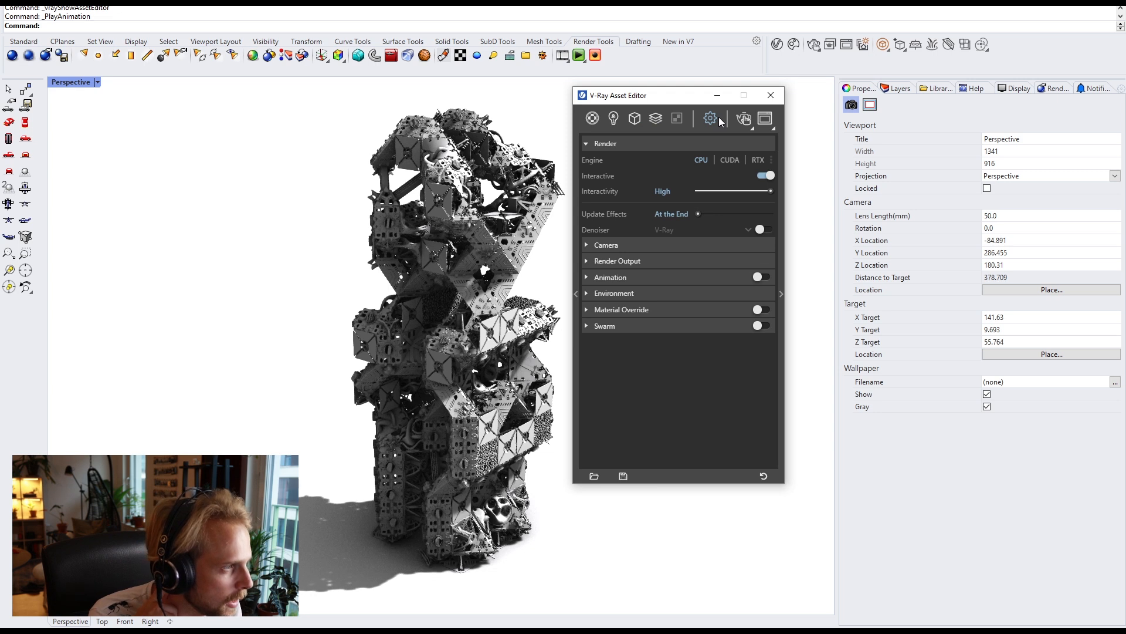
left_click(597, 278)
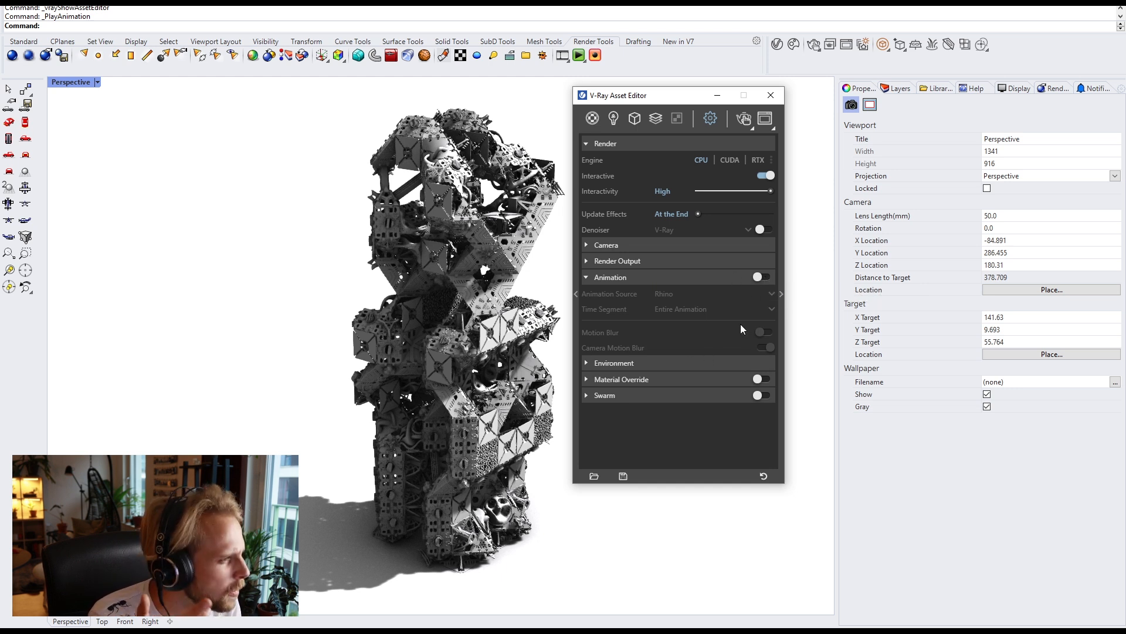
Step: Start a V-Ray interactive render and collapse the frame buffer's side panes, placing its window beside the Asset Editor
left_click(744, 119)
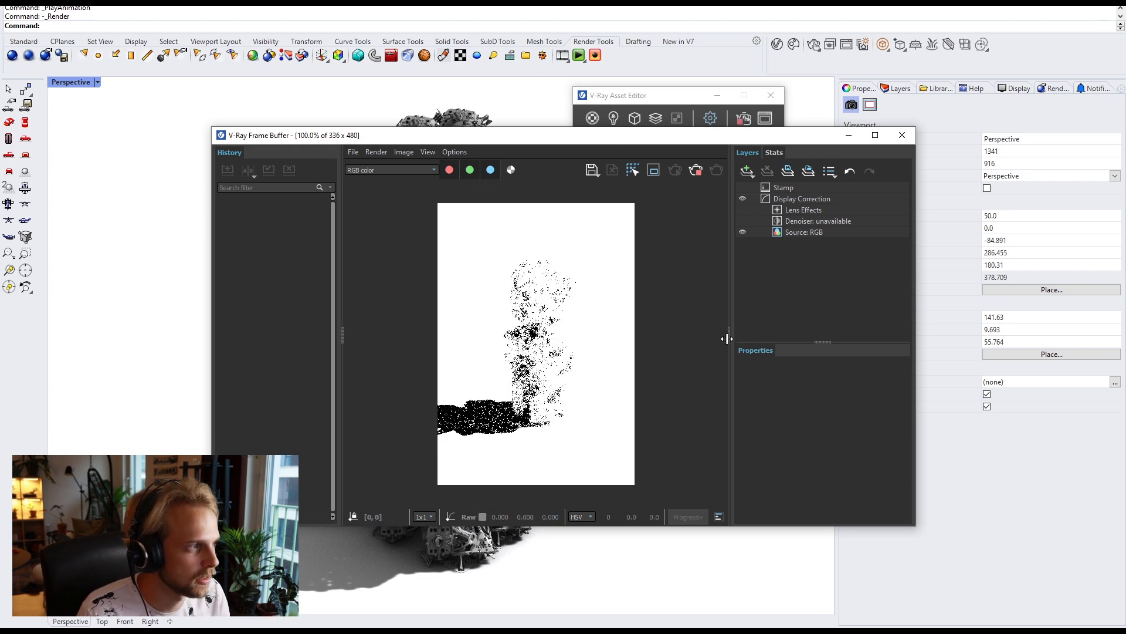
left_click_drag(731, 346, 882, 372)
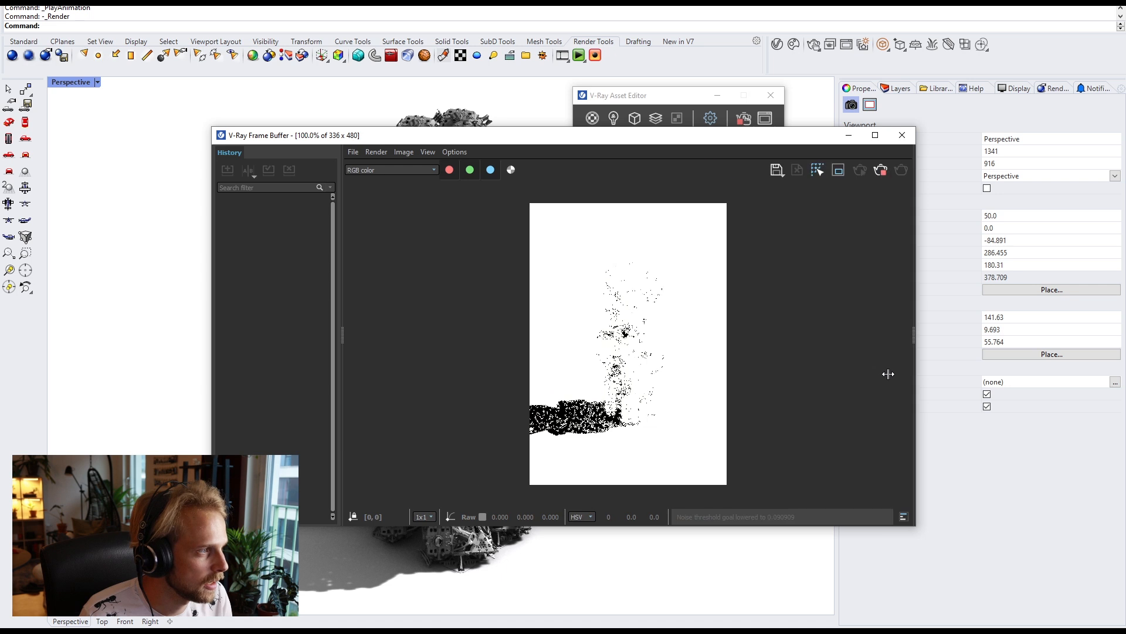
left_click_drag(343, 337, 215, 338)
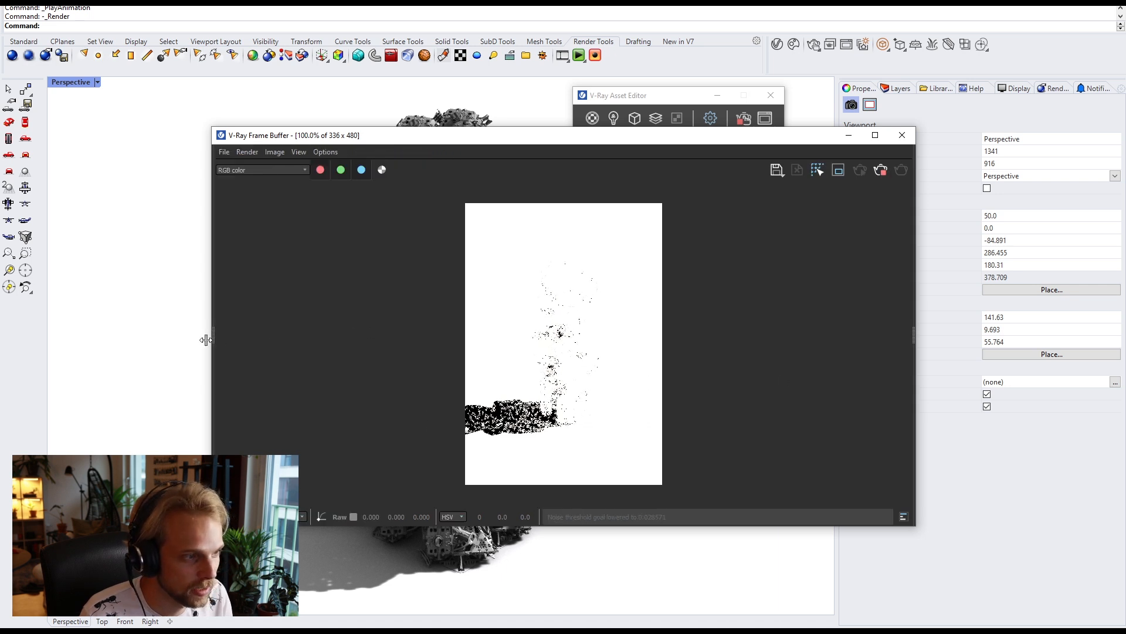
left_click_drag(642, 136, 449, 120)
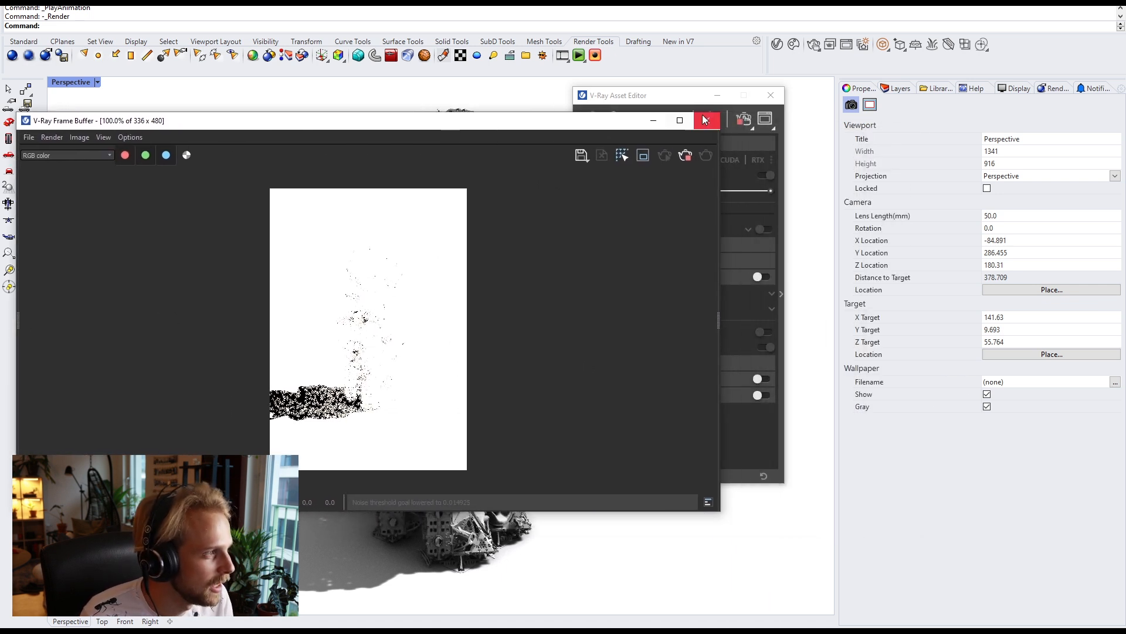
Step: Try camera exposure values of 14 and 15, and settle on an Exposure Value of 16 EV
left_click(663, 95)
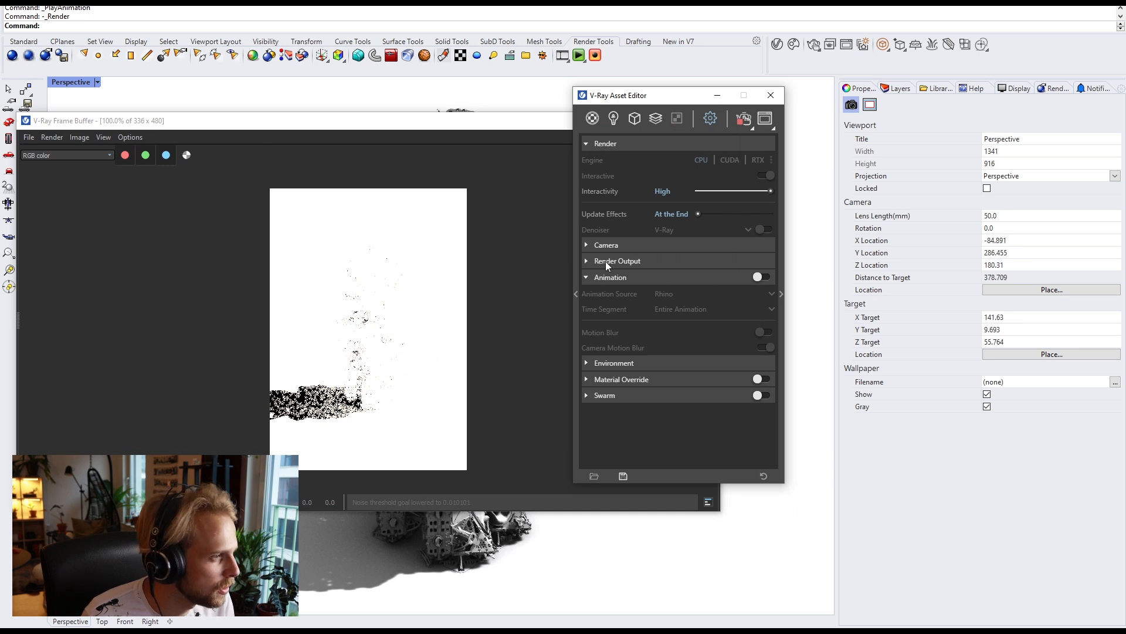
left_click(603, 246)
left_click(665, 315)
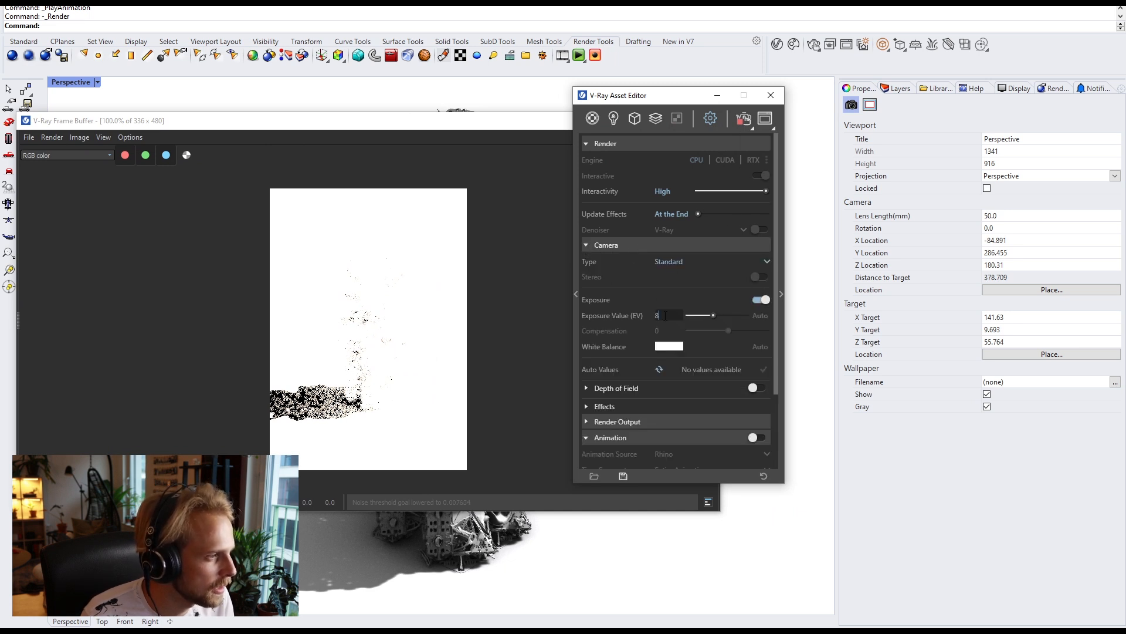
type("14")
key("Return")
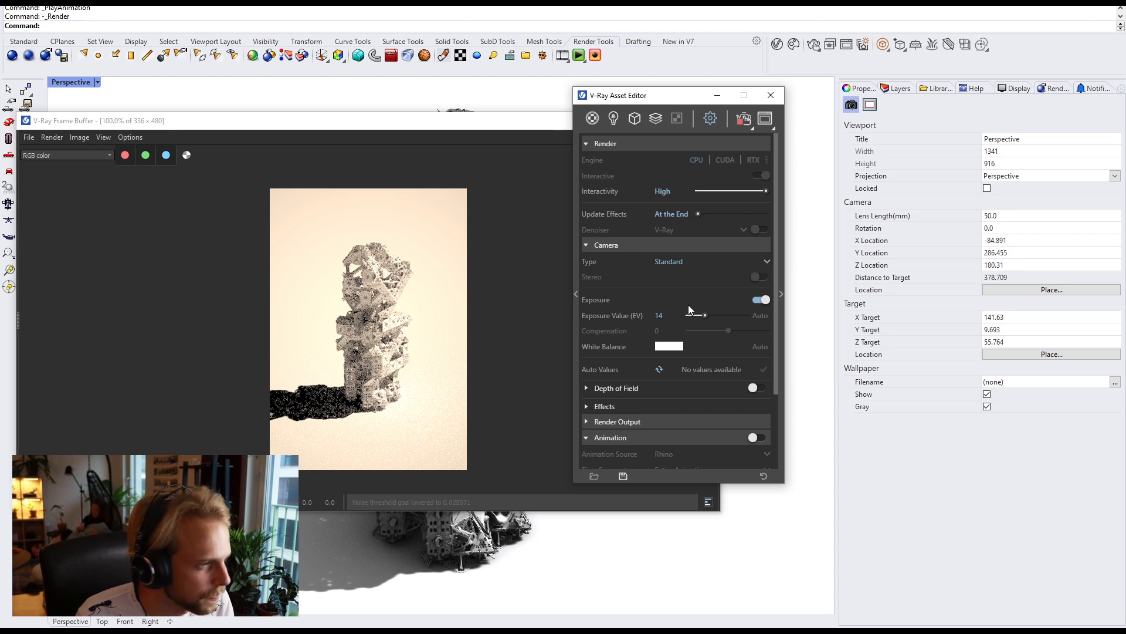
type("1")
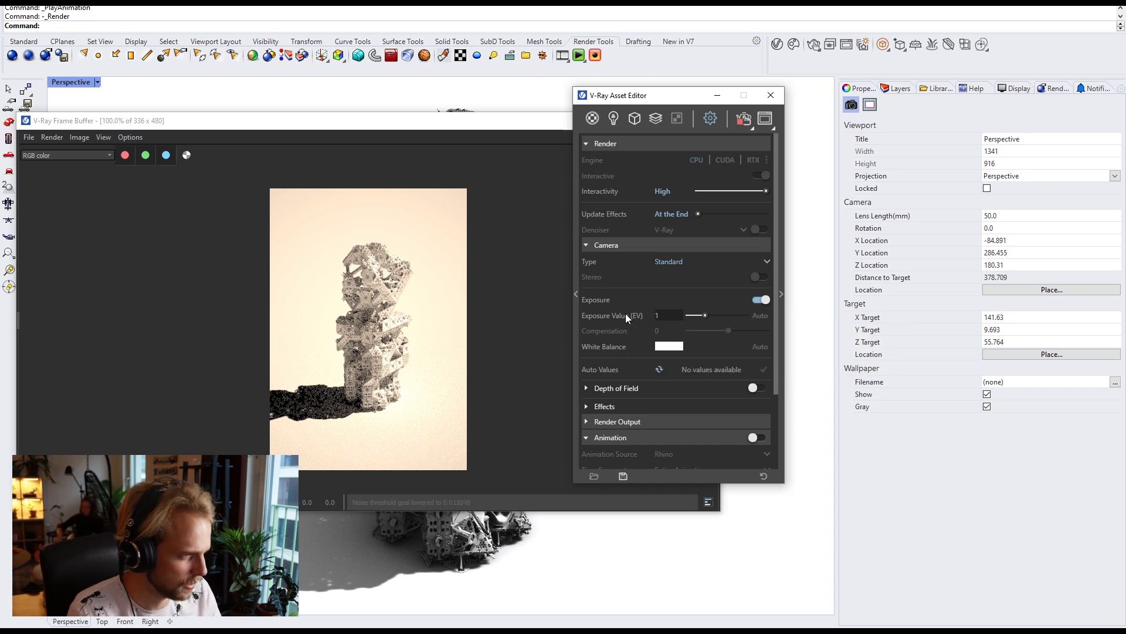
type("25")
key("Return")
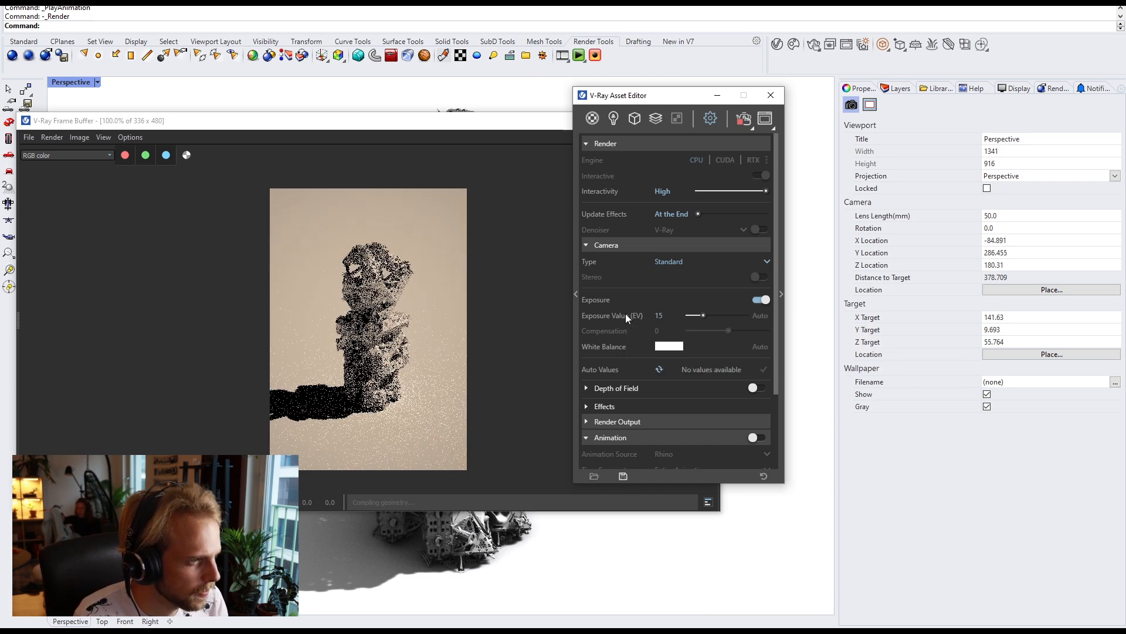
double_click(670, 314)
type("16")
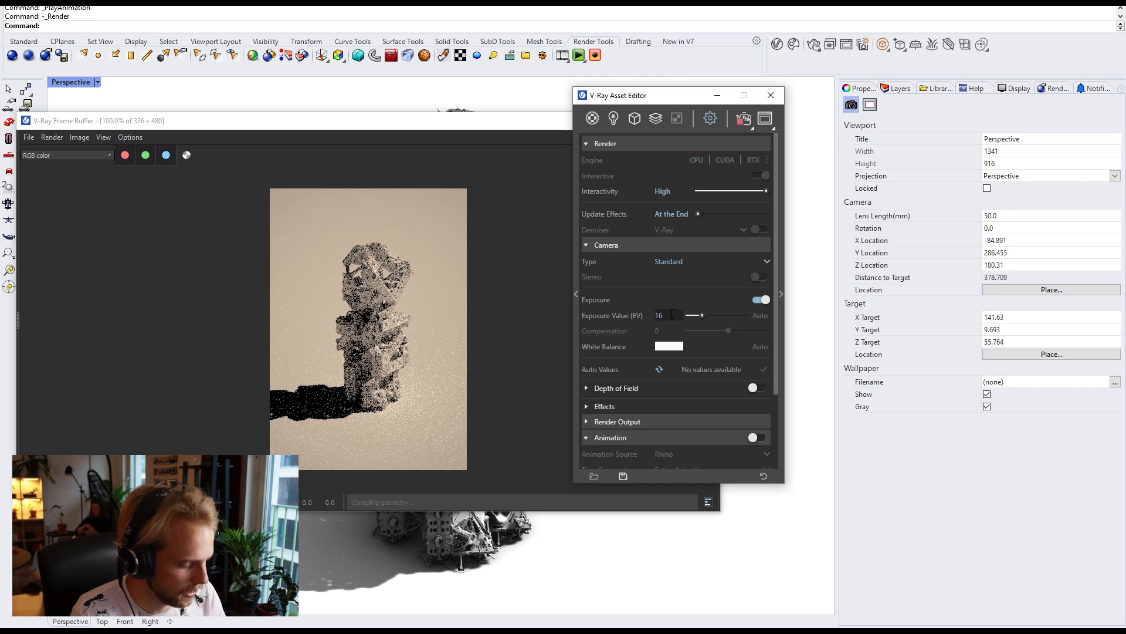
key("Return")
double_click(672, 313)
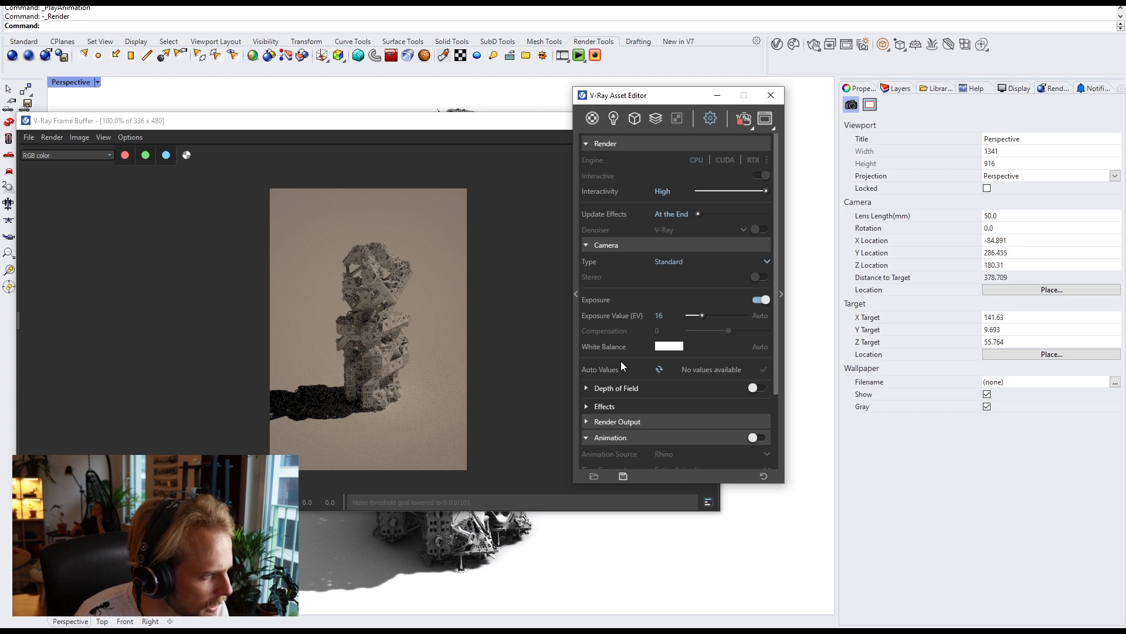
Step: Check the camera's Effects options, collapse the Camera settings and open the Render Output settings
left_click(598, 408)
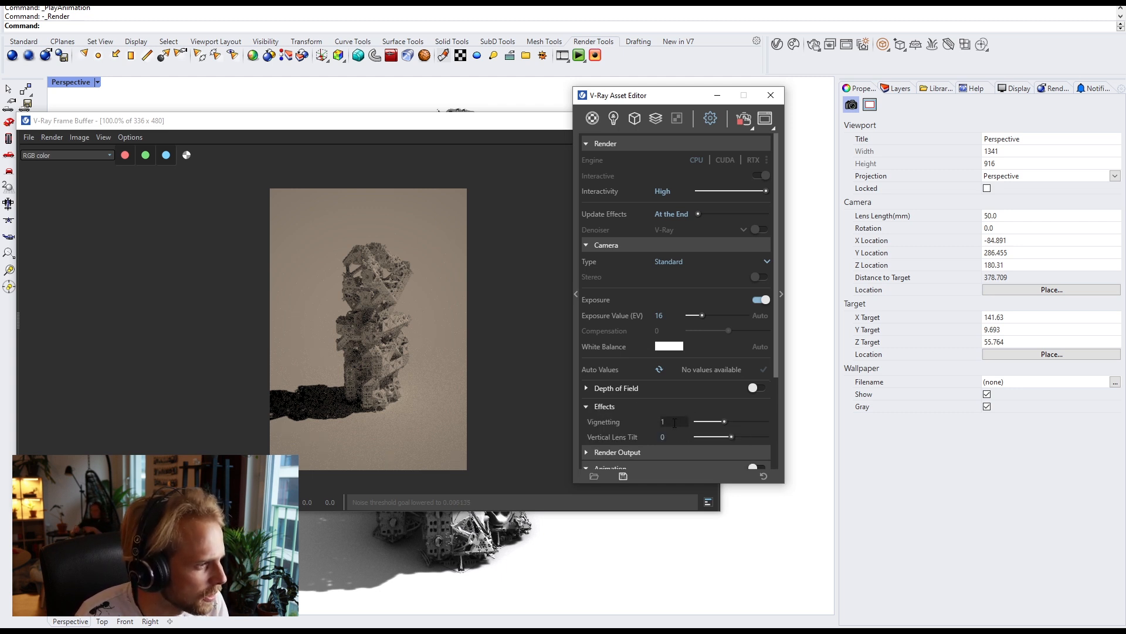
left_click(610, 403)
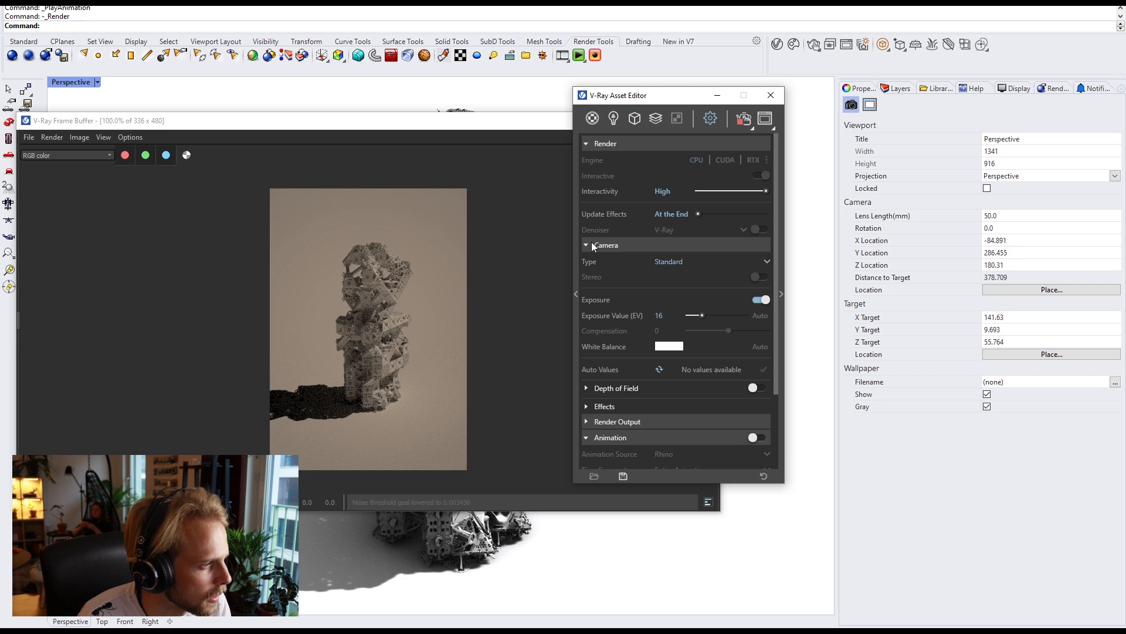
left_click(618, 420)
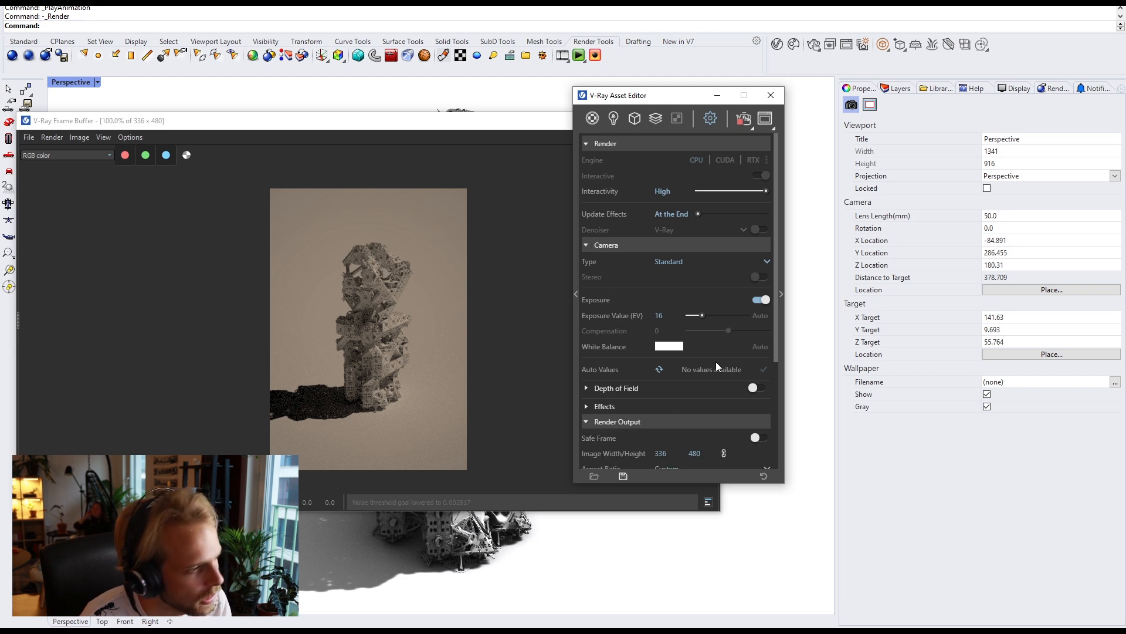
left_click(606, 245)
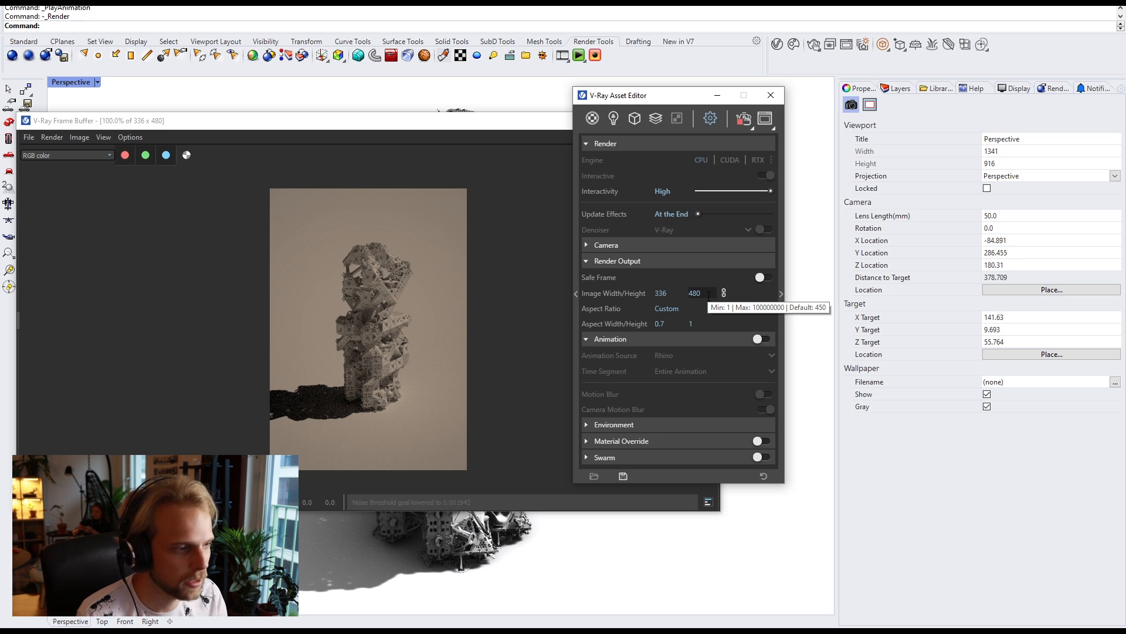
Step: Try an output image width of 1920 and a new height with the Custom aspect ratio
double_click(661, 292)
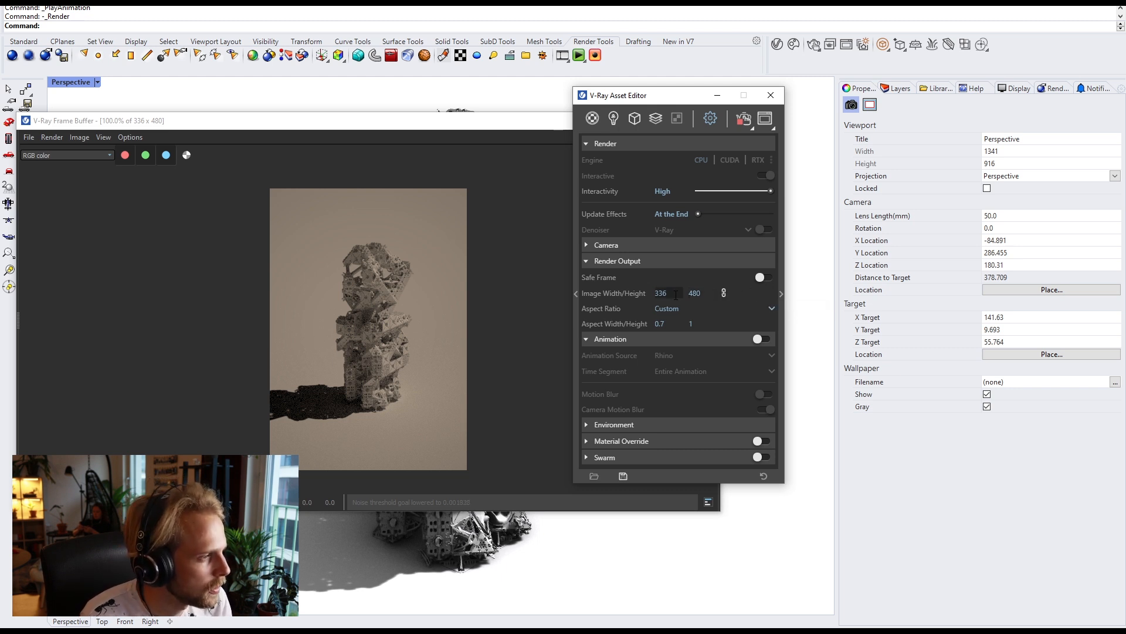
type("1920")
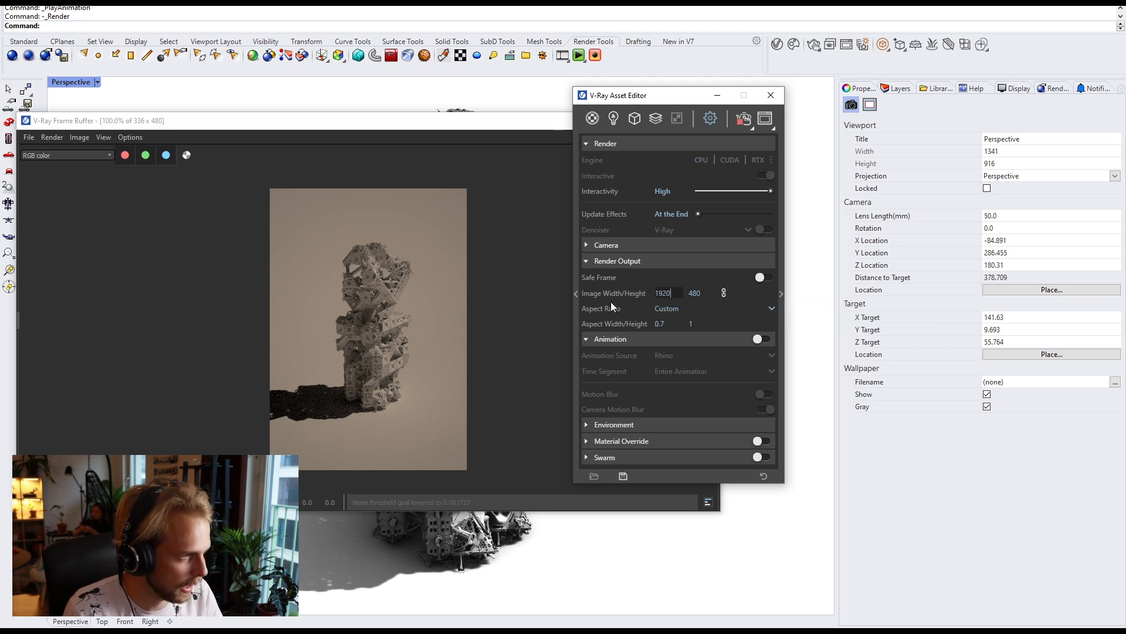
key("Tab")
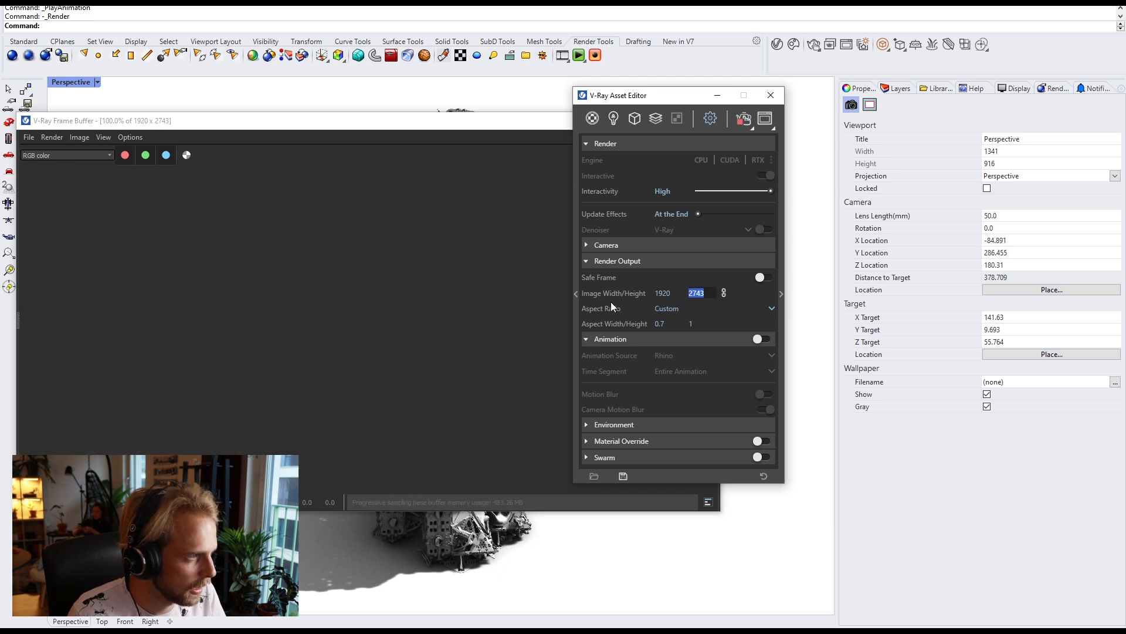
type("0")
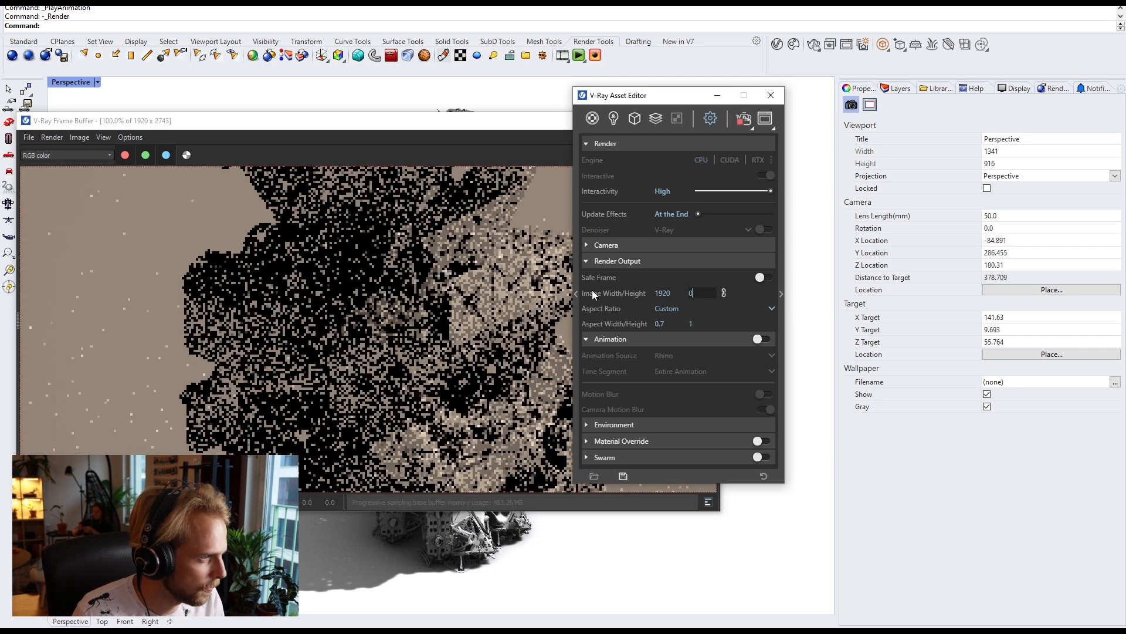
Step: Switch the output aspect ratio to 16:9 - Widescreen, set the image width to 1920, and uncover the frame buffer
left_click(677, 307)
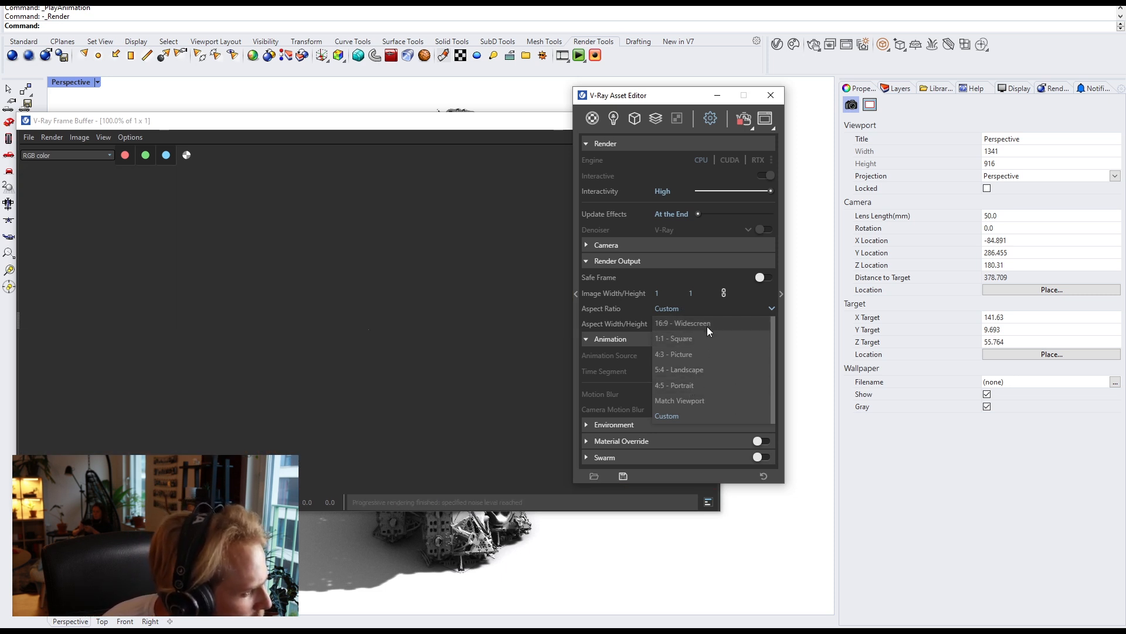
left_click(707, 325)
double_click(661, 293)
type("1")
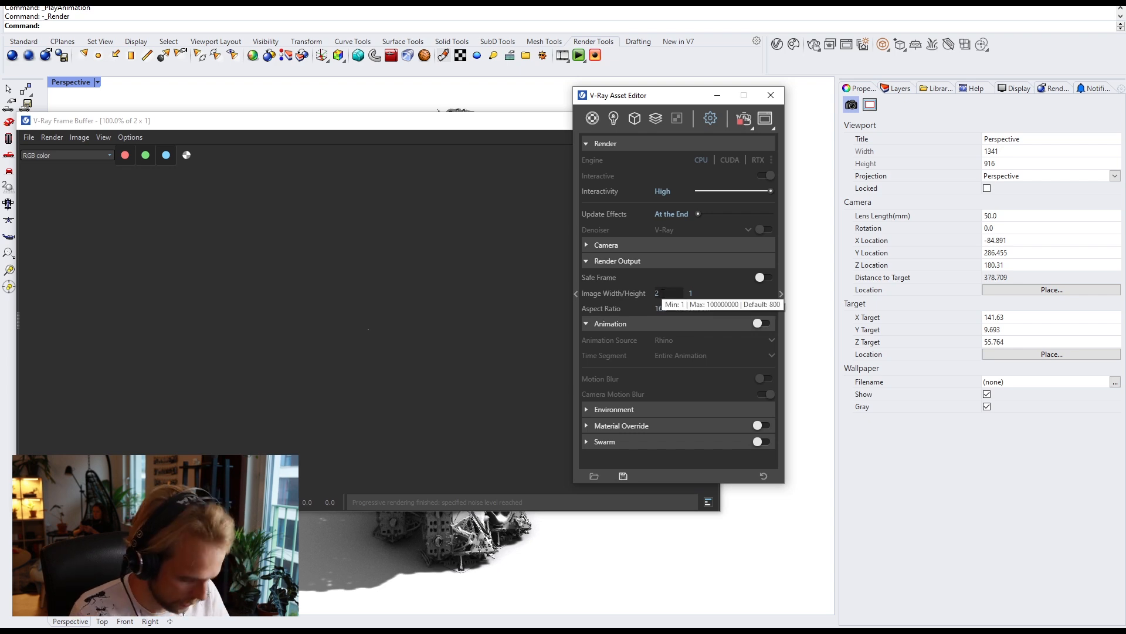
type("920")
key("Return")
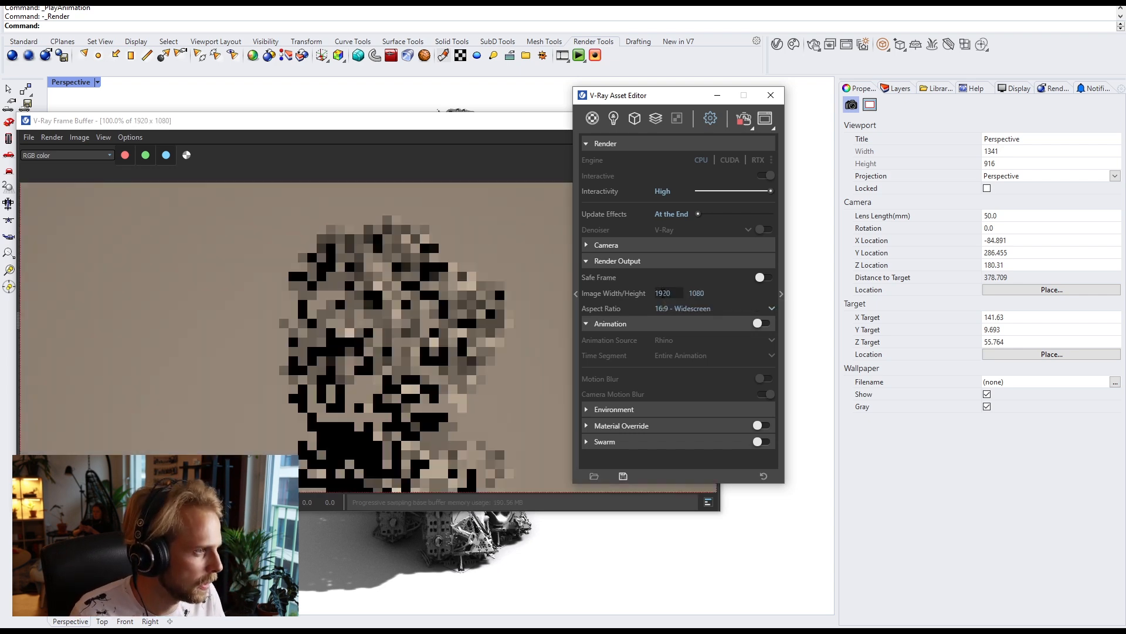
left_click_drag(646, 95, 855, 89)
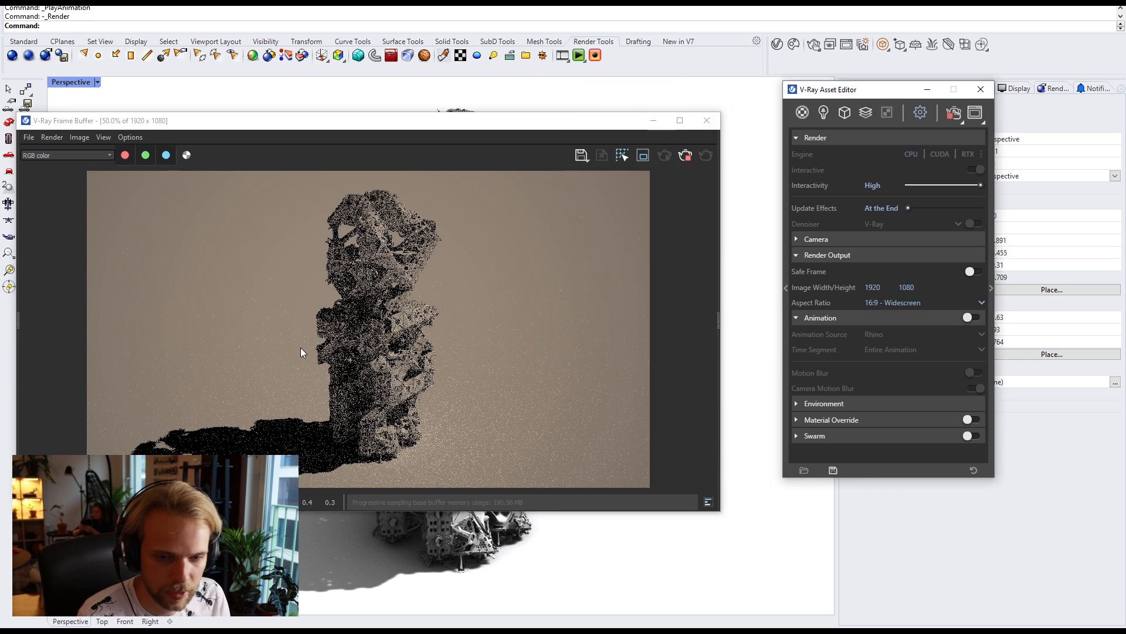
Step: Collapse the Animation settings and assign a Sky texture to the Environment background
left_click_drag(884, 92, 747, 78)
left_click(670, 305)
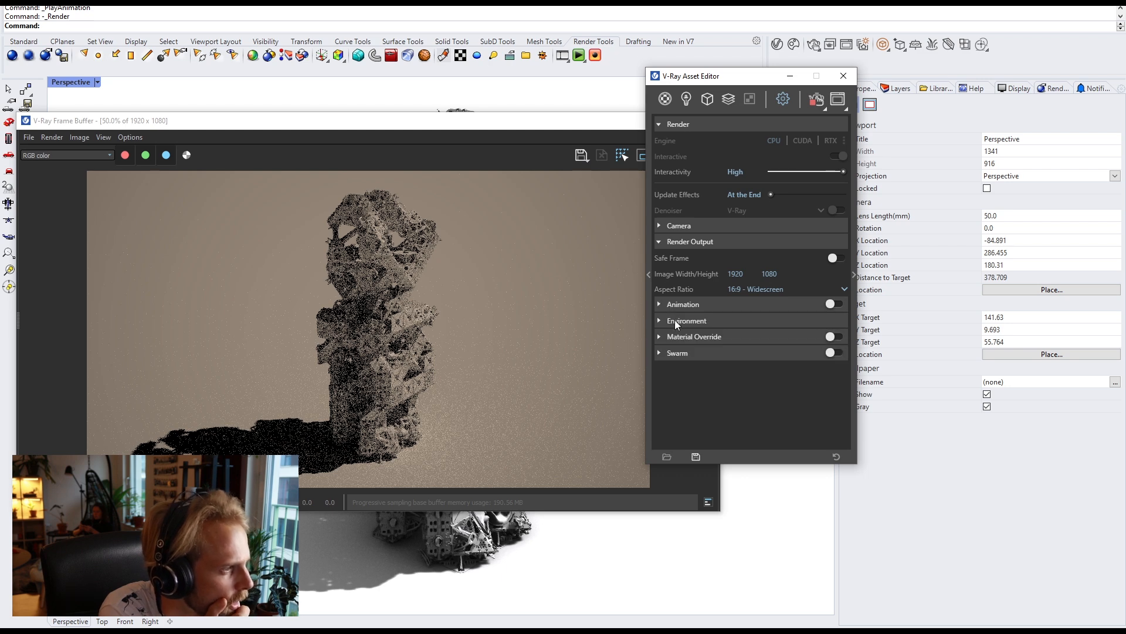
left_click(675, 322)
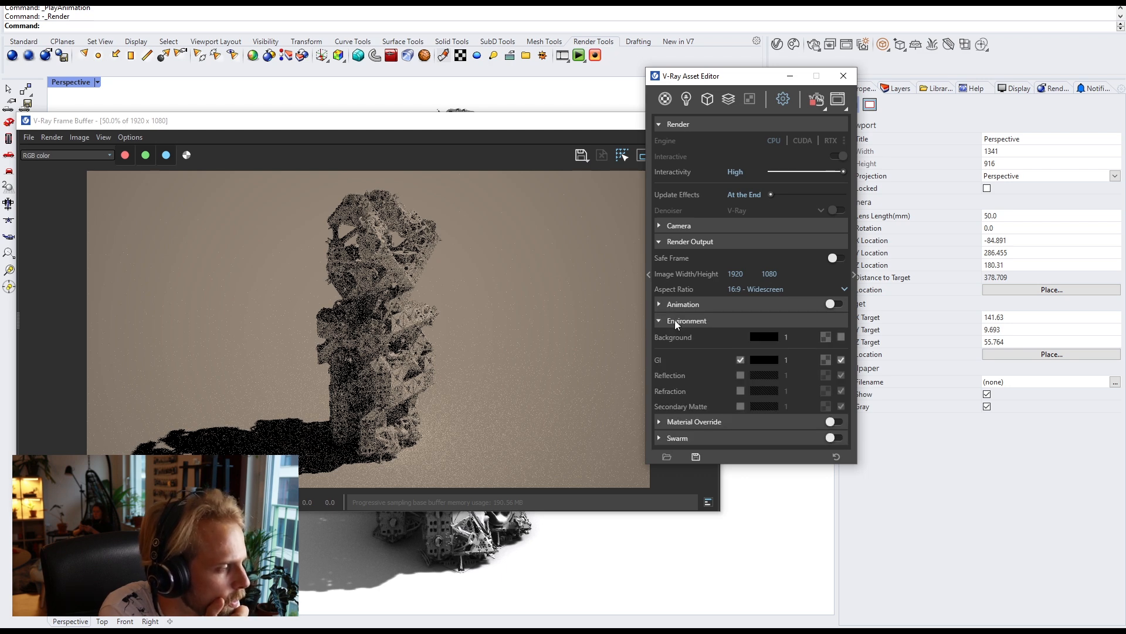
left_click(826, 338)
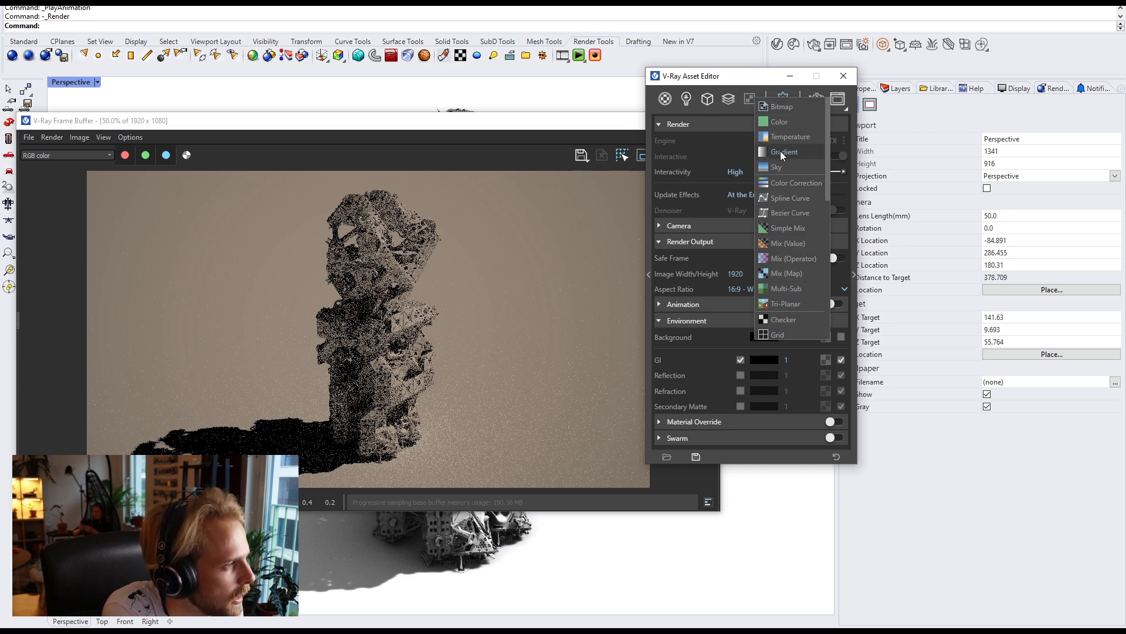
left_click(791, 168)
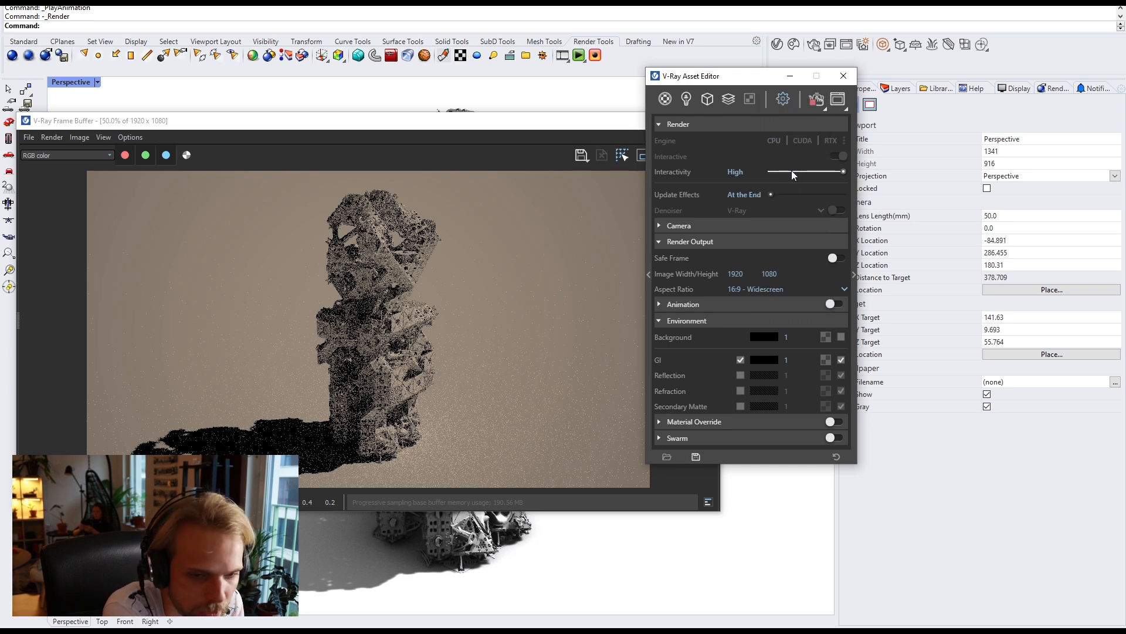
left_click(836, 340)
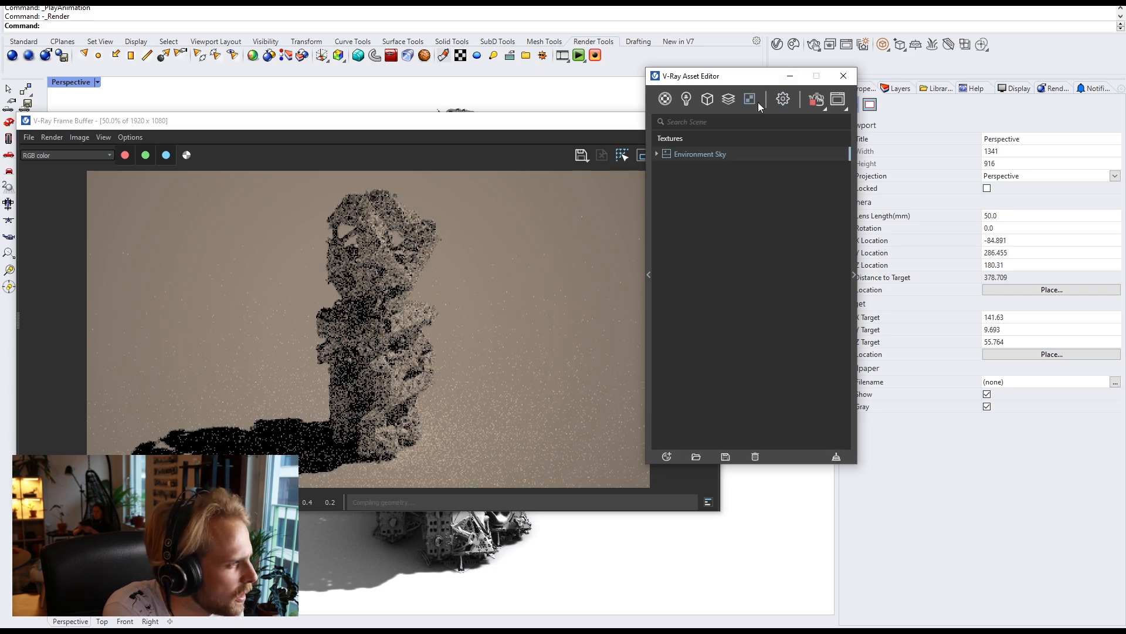
Step: Enable the Environment background texture and turn off the GI override
left_click(783, 101)
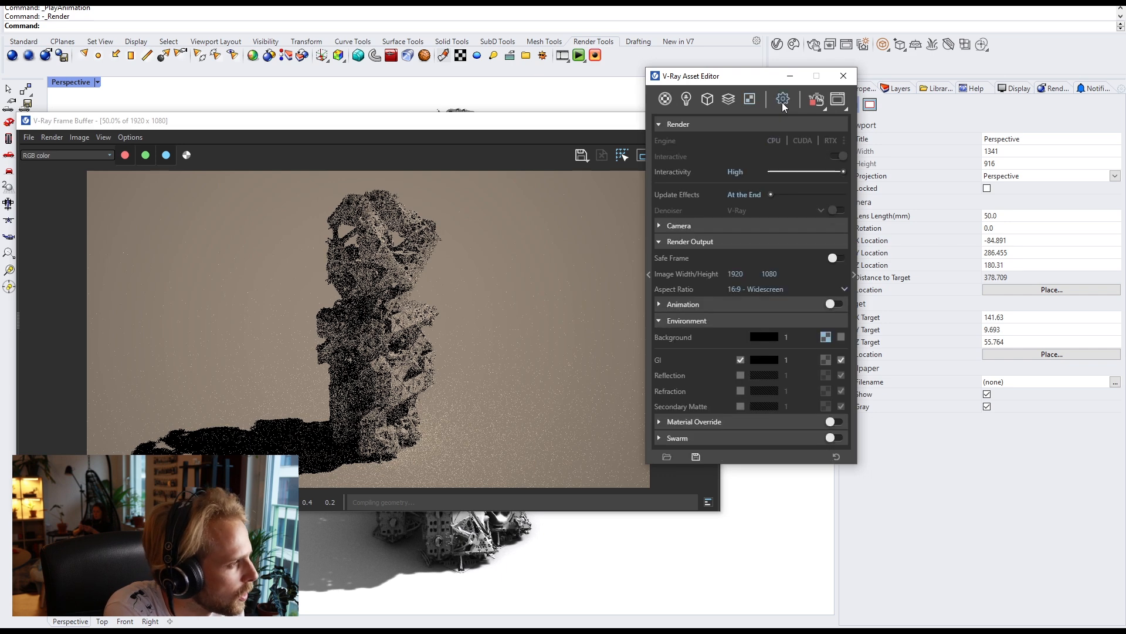
left_click(841, 338)
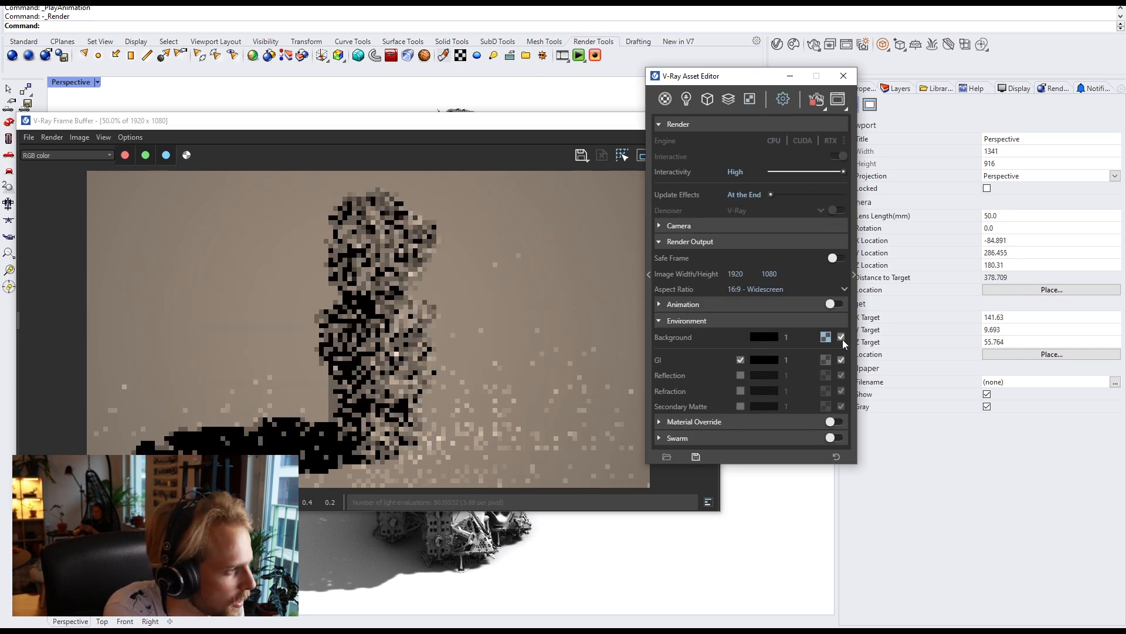
left_click(741, 358)
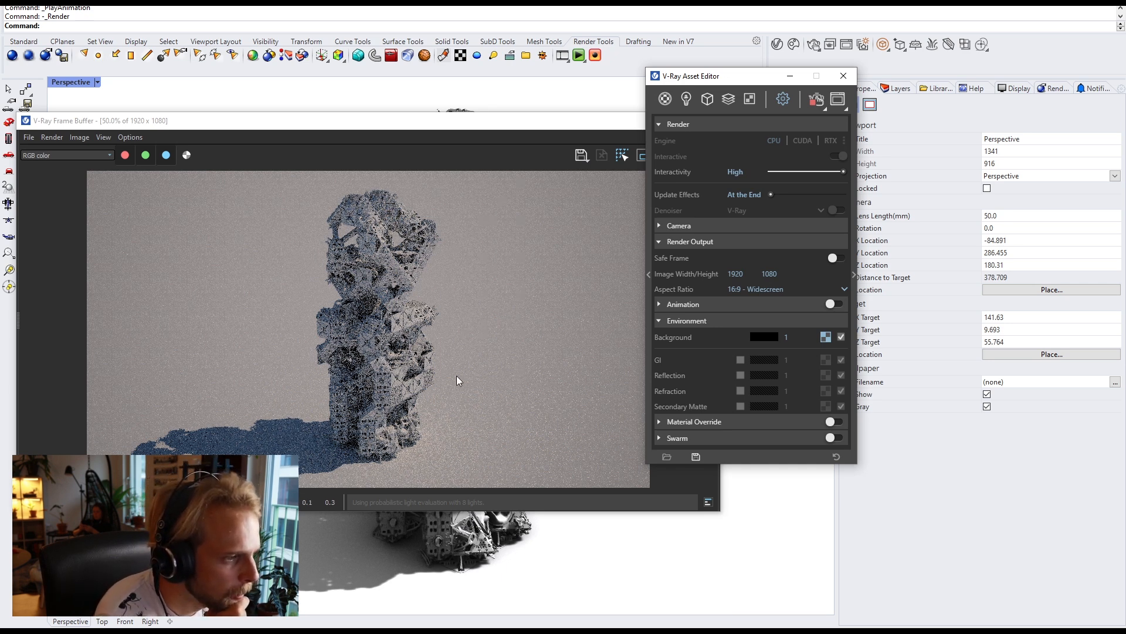
Step: Look through the scene's lights and materials, and move the frame buffer window aside
left_click(685, 98)
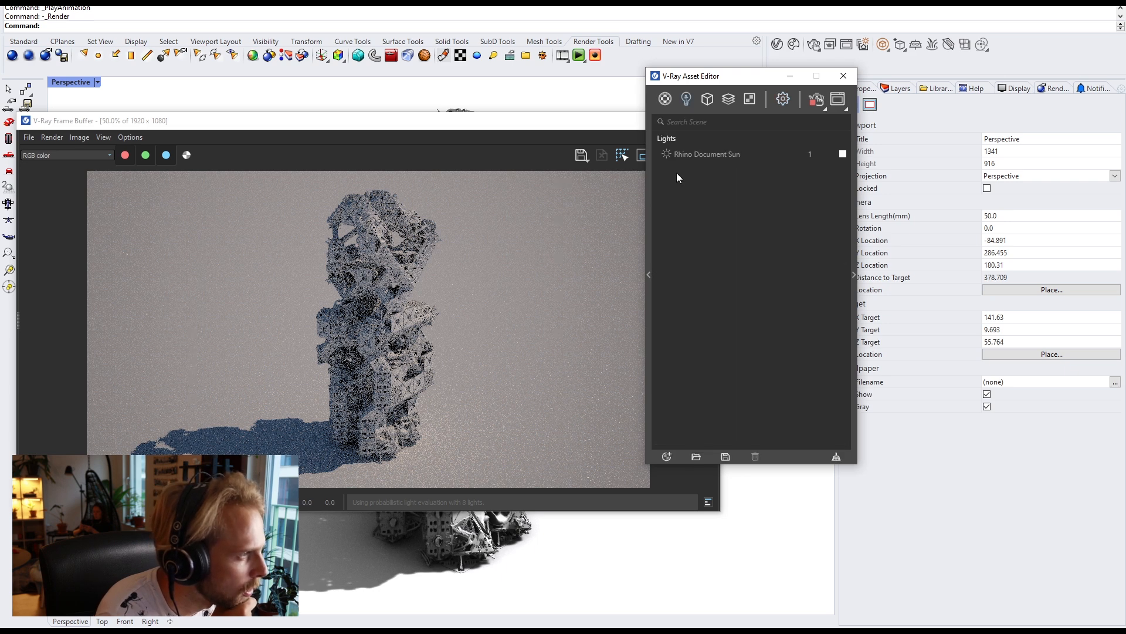
left_click(665, 98)
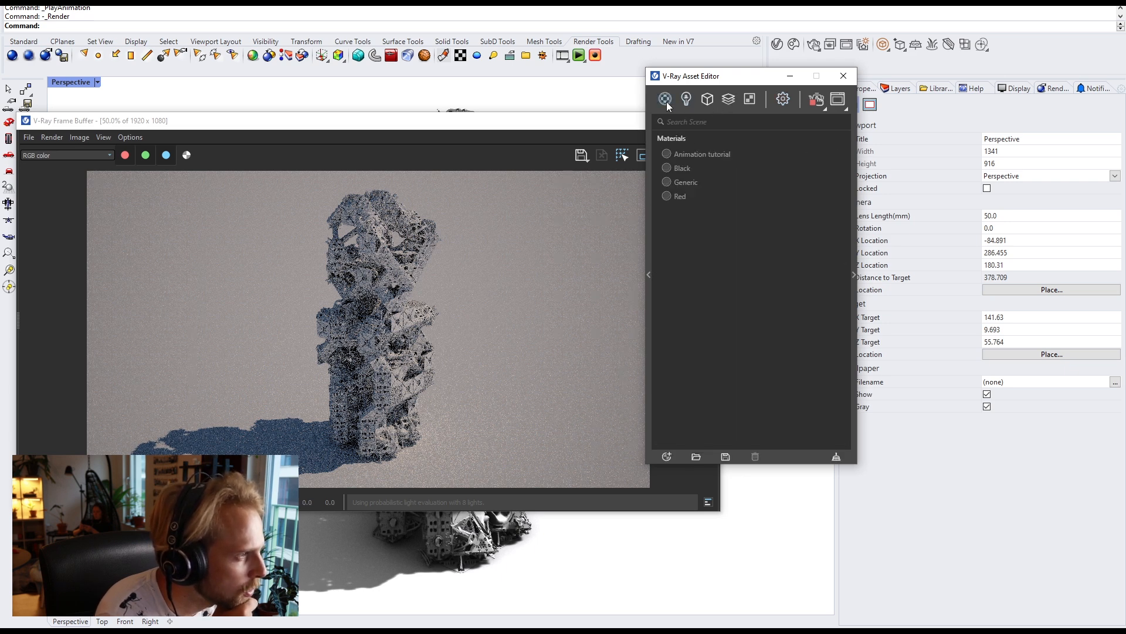
left_click_drag(463, 121, 880, 177)
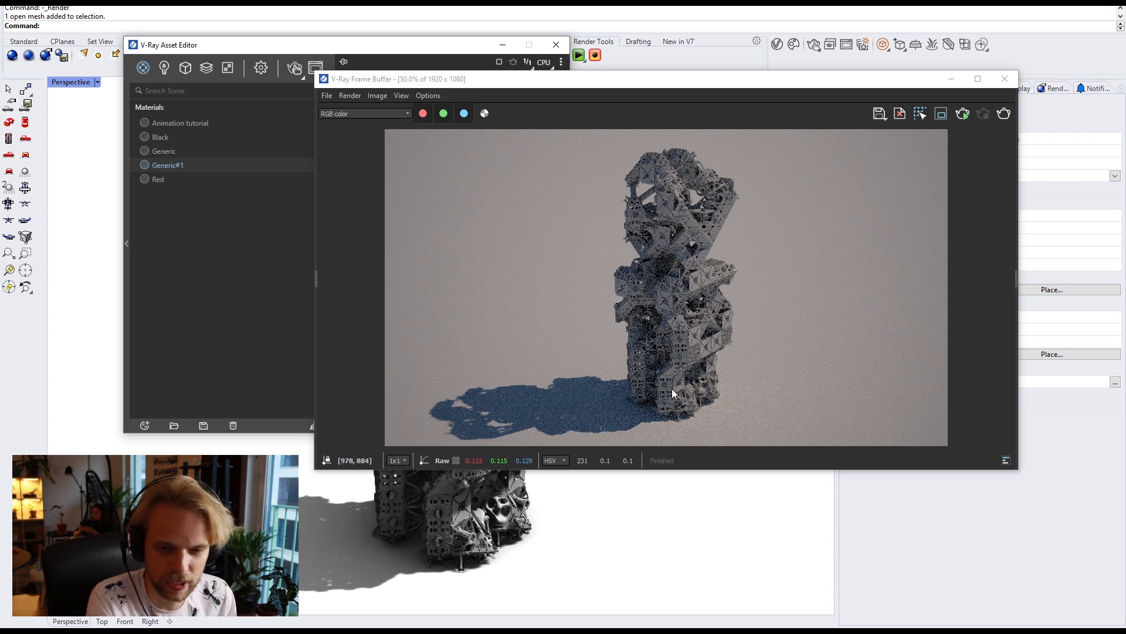
Step: Collapse Environment, expand Global Illumination, and switch the render mode from Interactive to Progressive
left_click(356, 47)
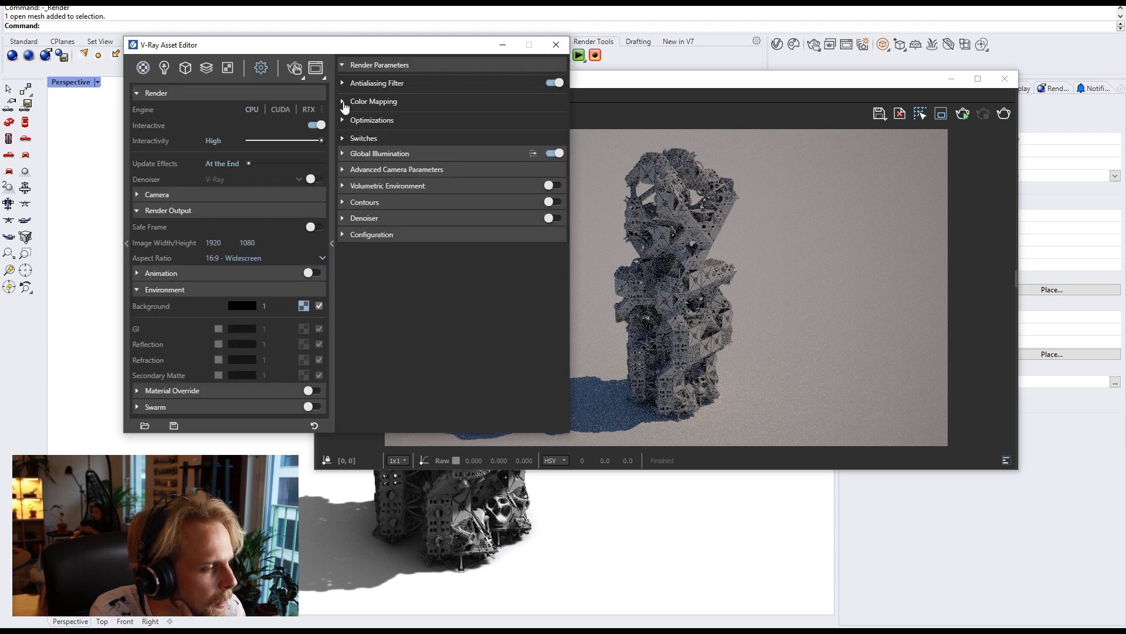
left_click(162, 290)
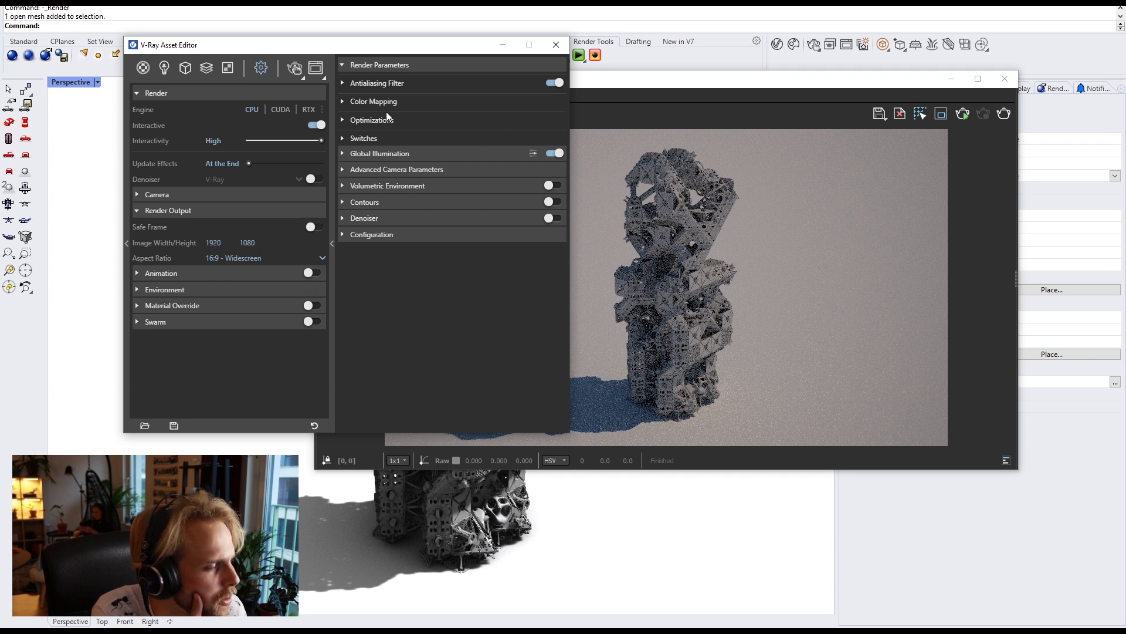
left_click(359, 154)
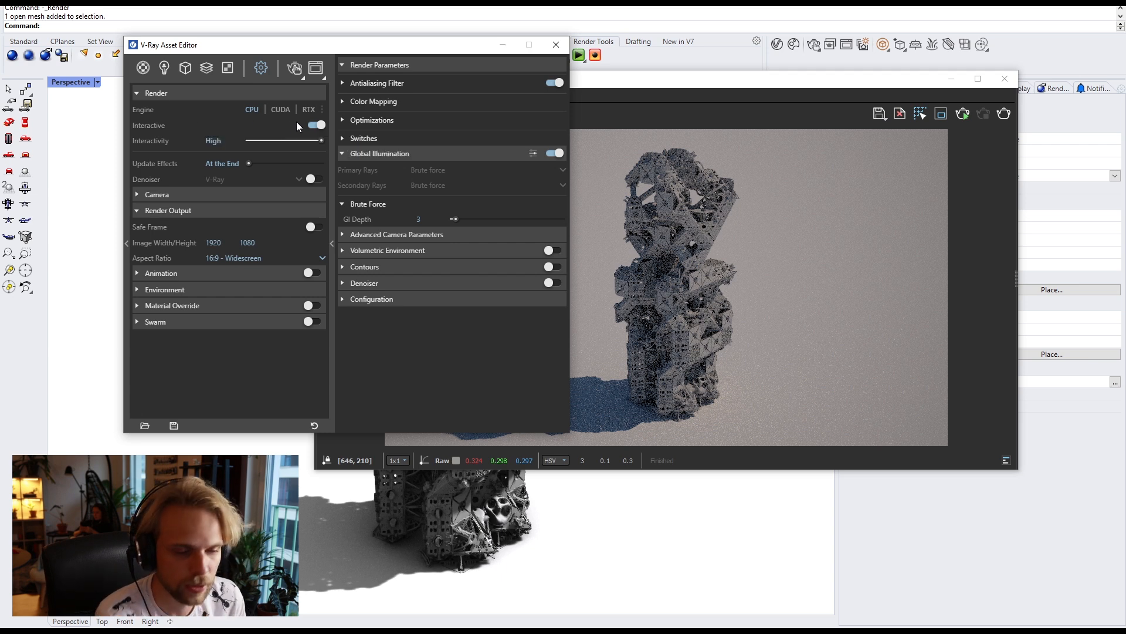
left_click(317, 125)
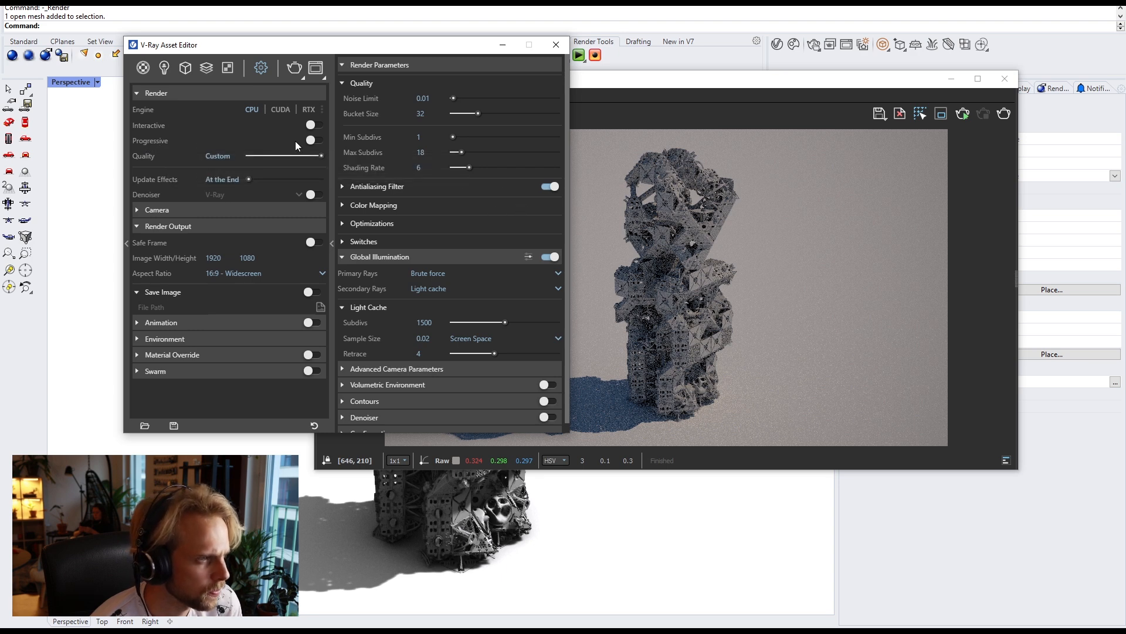
left_click(318, 141)
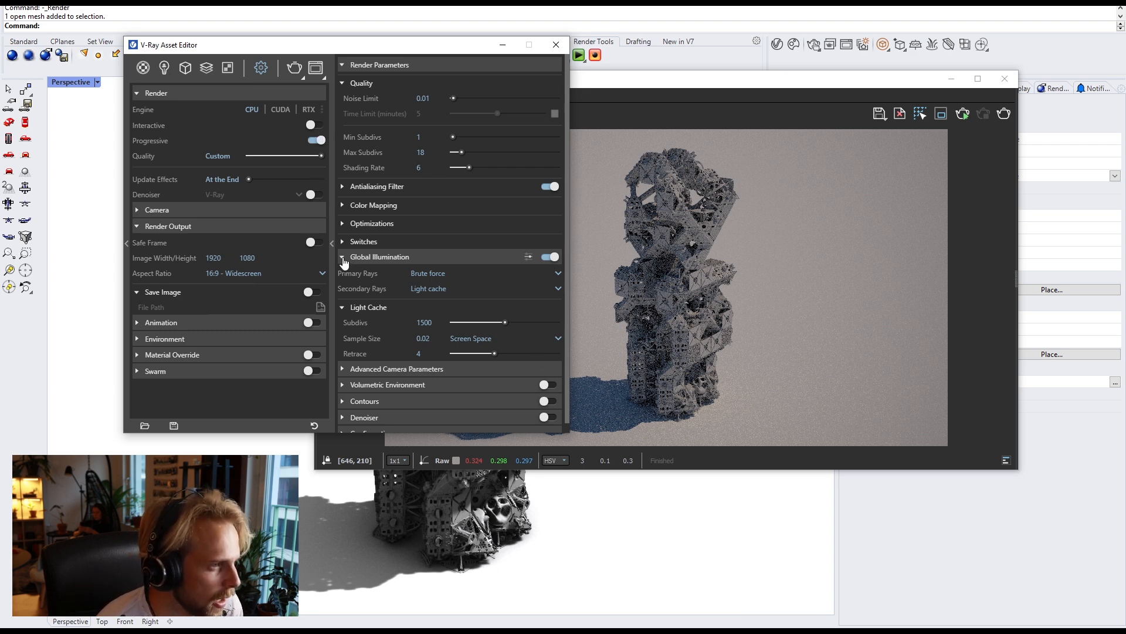
Step: Show the advanced Global Illumination options and examine the Ambient Occlusion radius and amount, then collapse the section
left_click(528, 257)
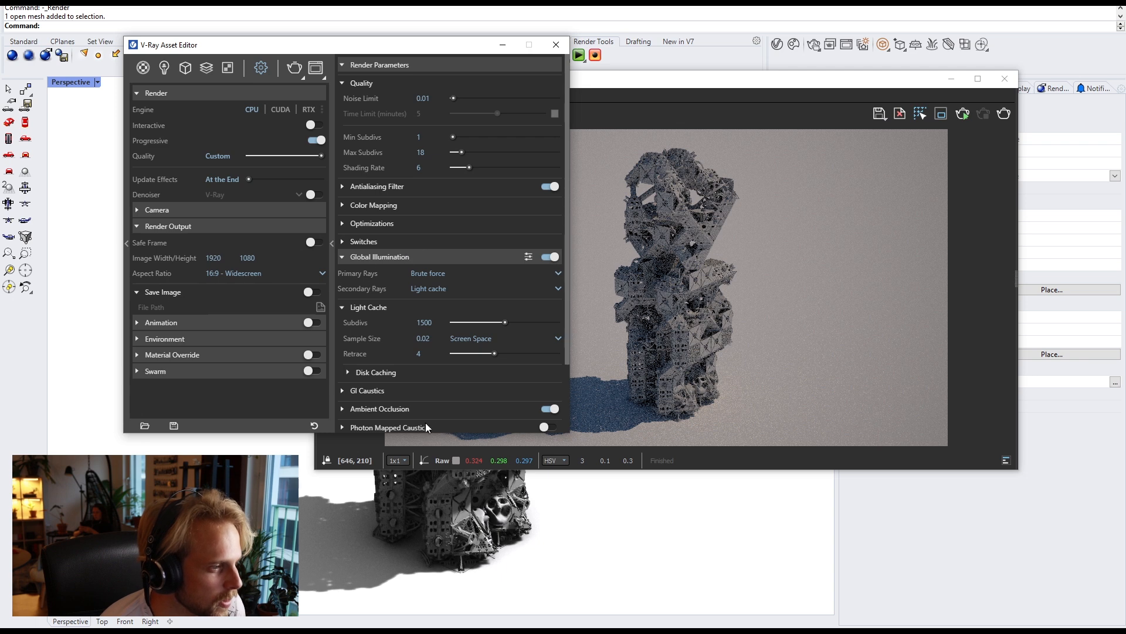
left_click(378, 409)
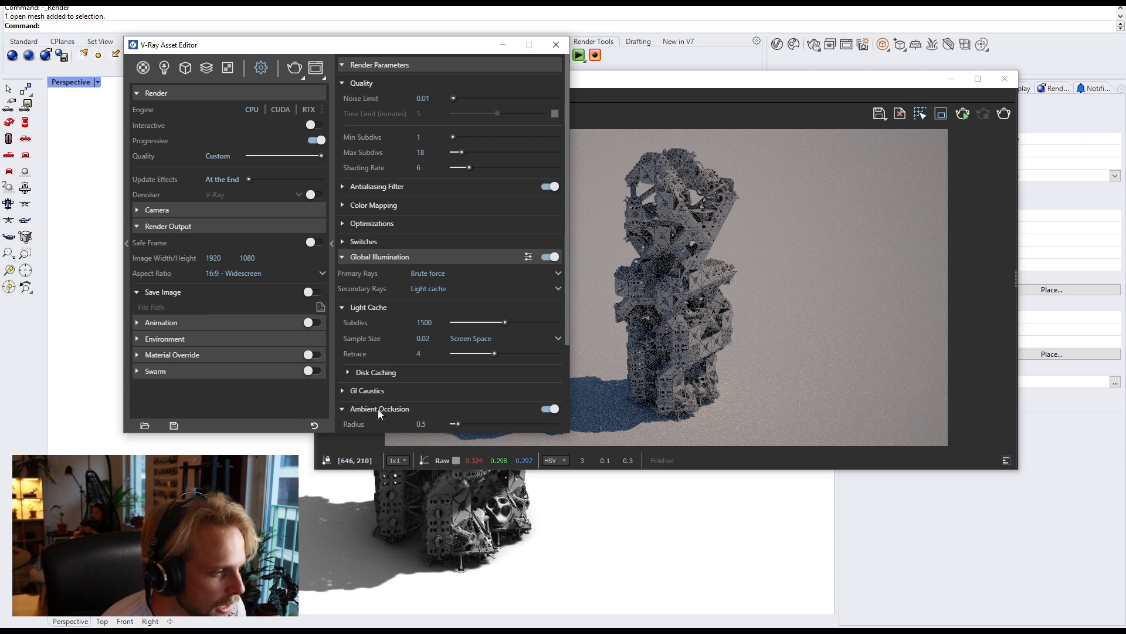
scroll(394, 407, "down", 2)
left_click(431, 309)
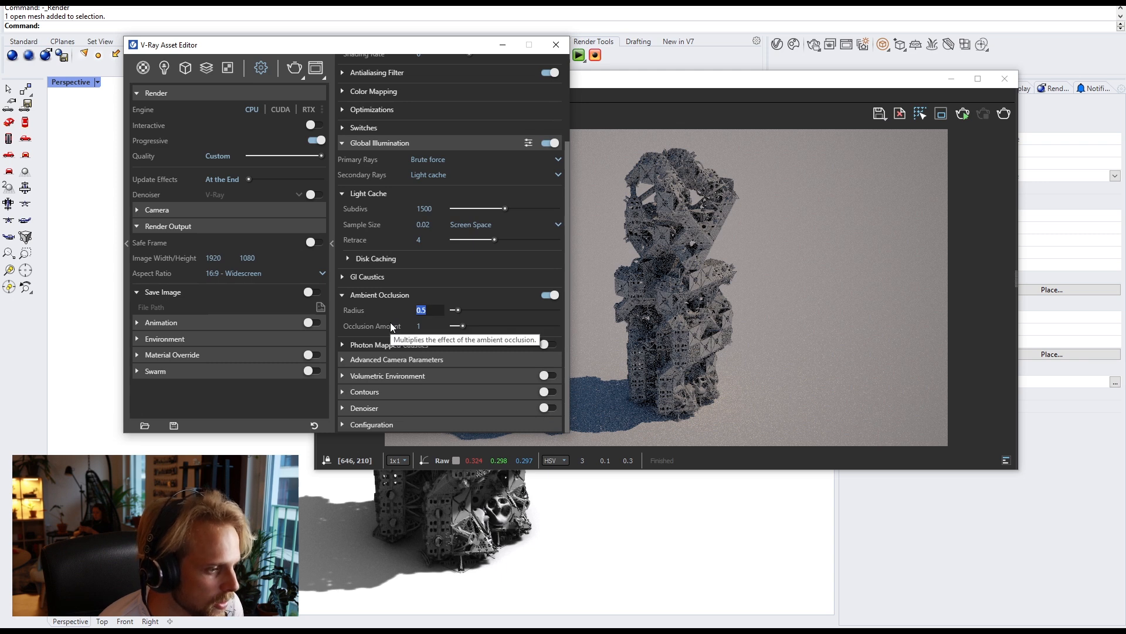
left_click(431, 309)
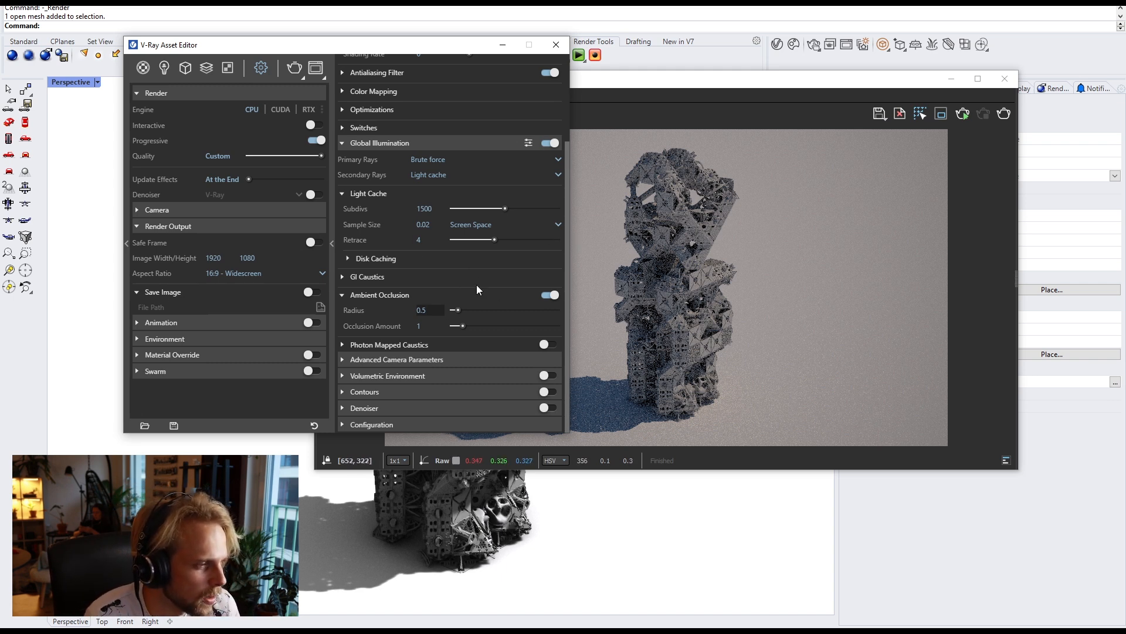
left_click(381, 144)
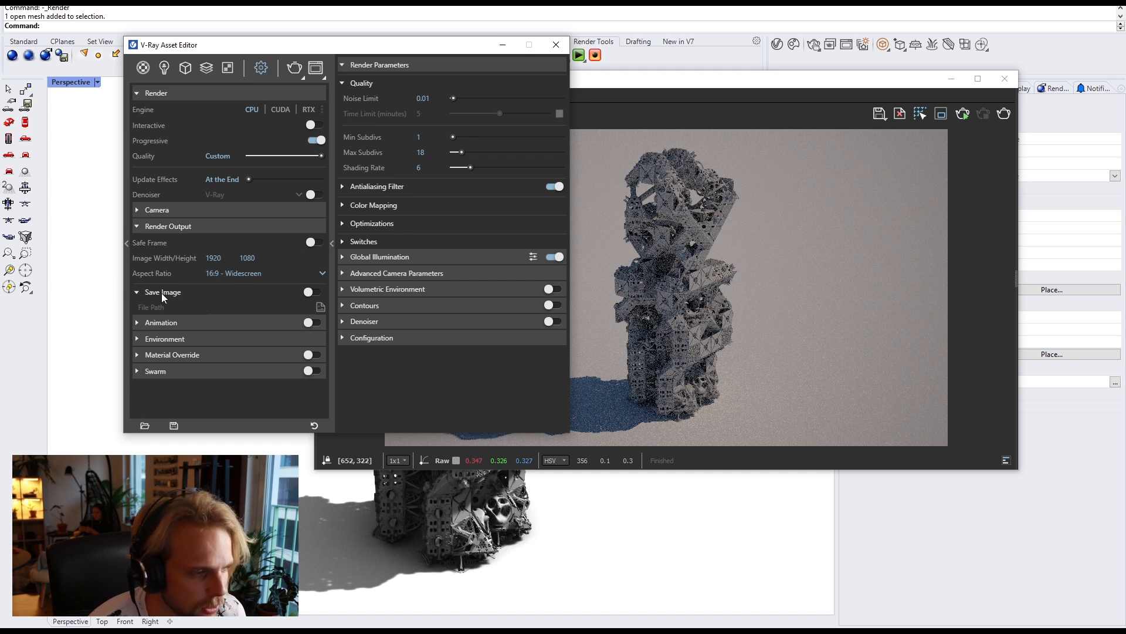
Step: Enable Save Image and, for its file path, create and open a Desktop folder named Vray_rhino_animation
left_click(310, 292)
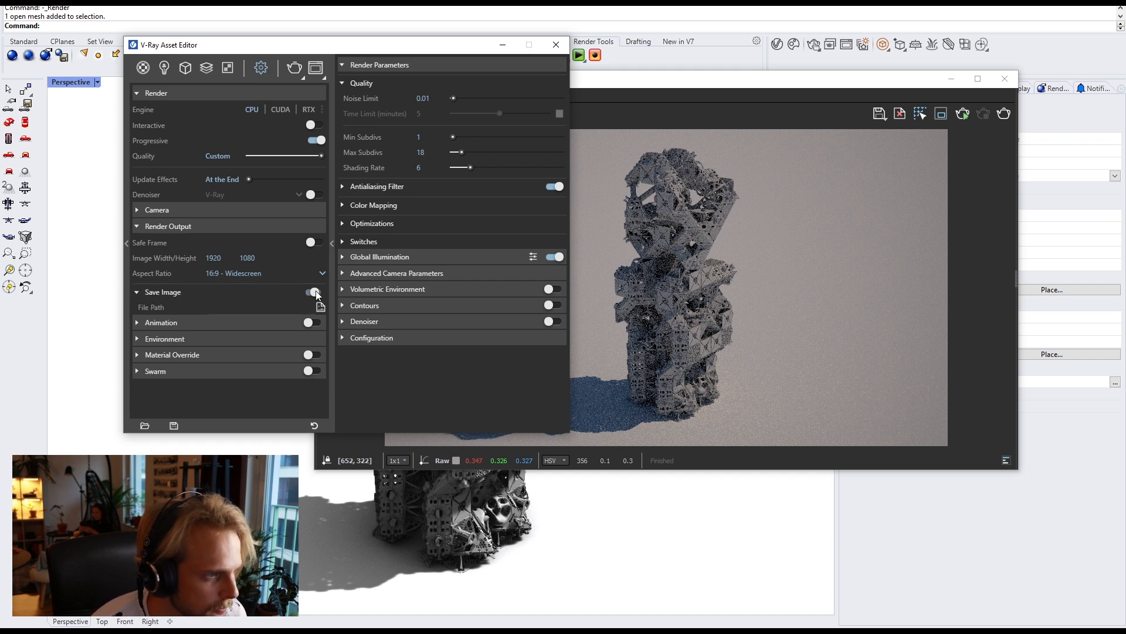
left_click(321, 307)
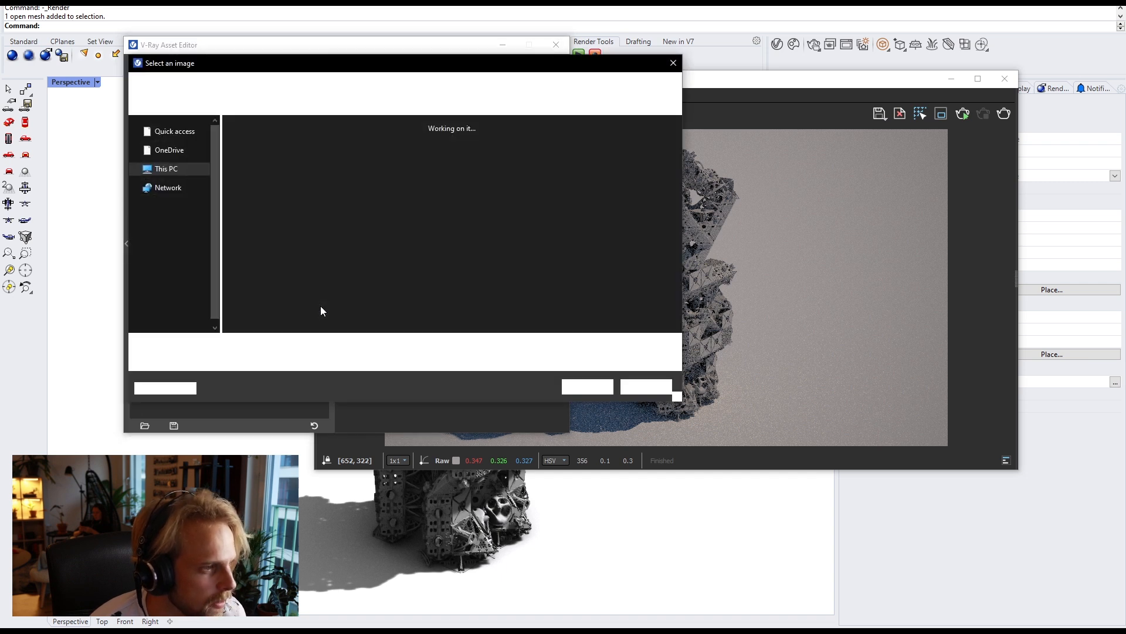
right_click(368, 258)
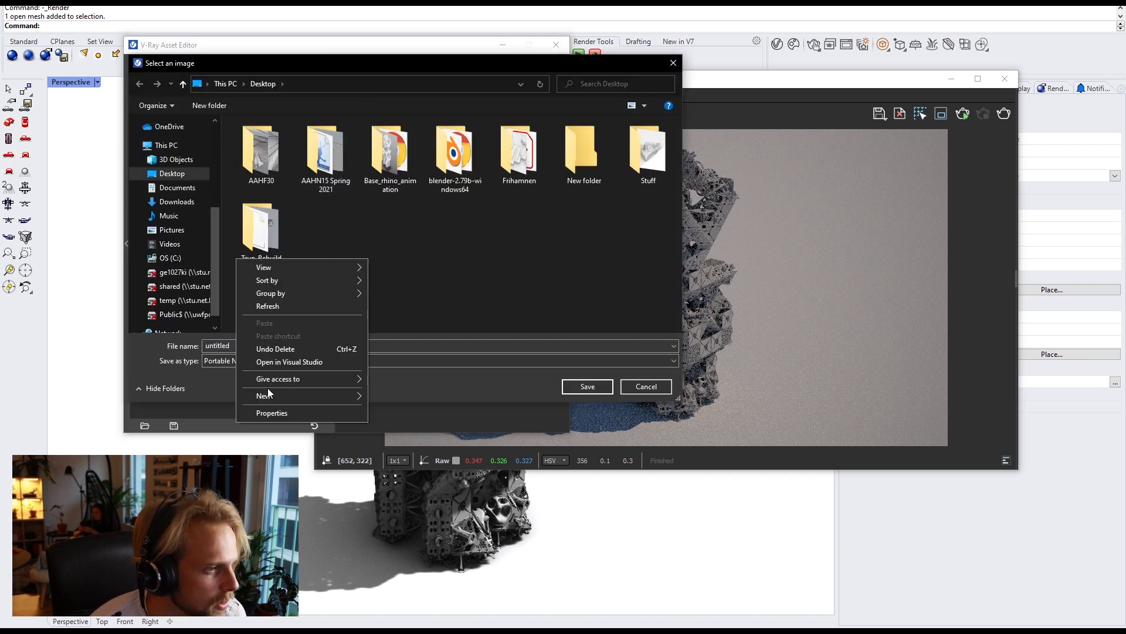
mouse_move(329, 396)
left_click(410, 398)
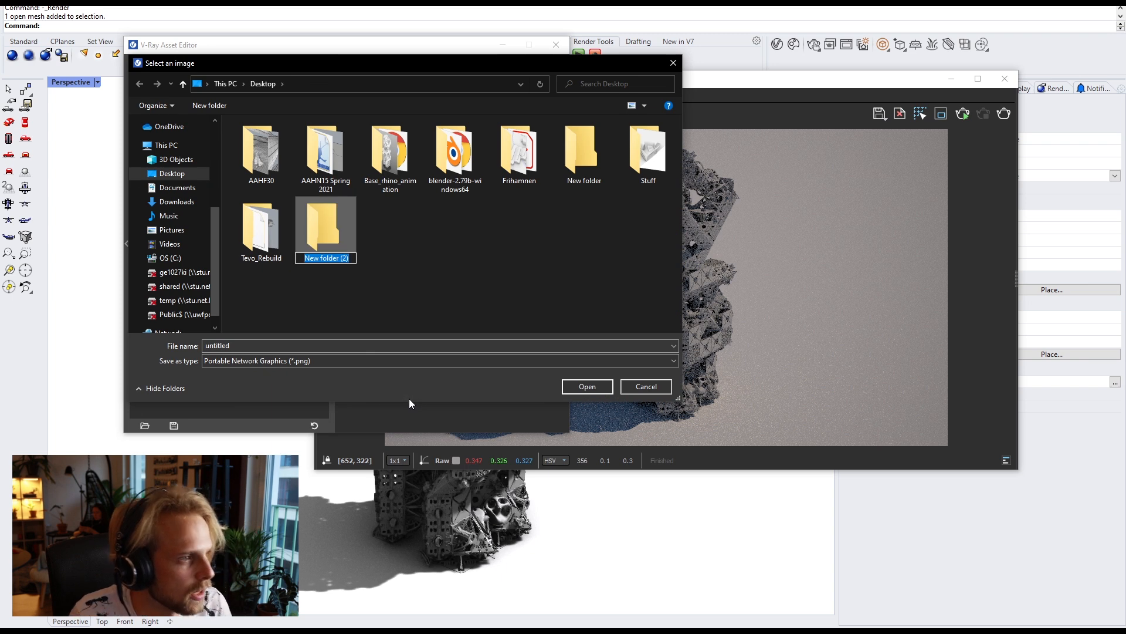
type("V")
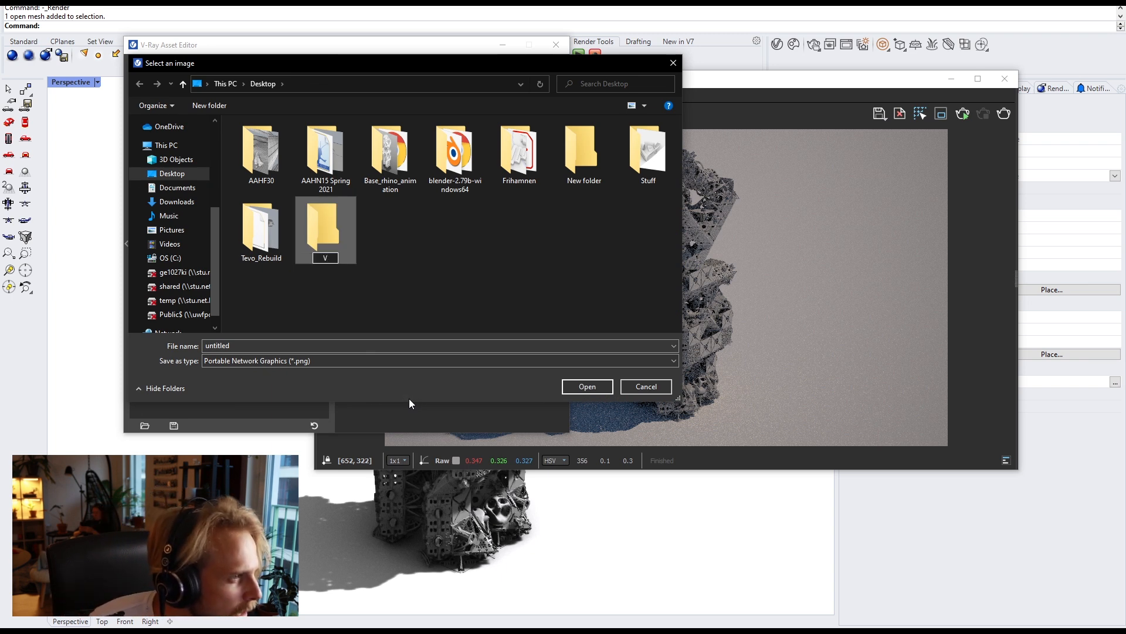
type("r")
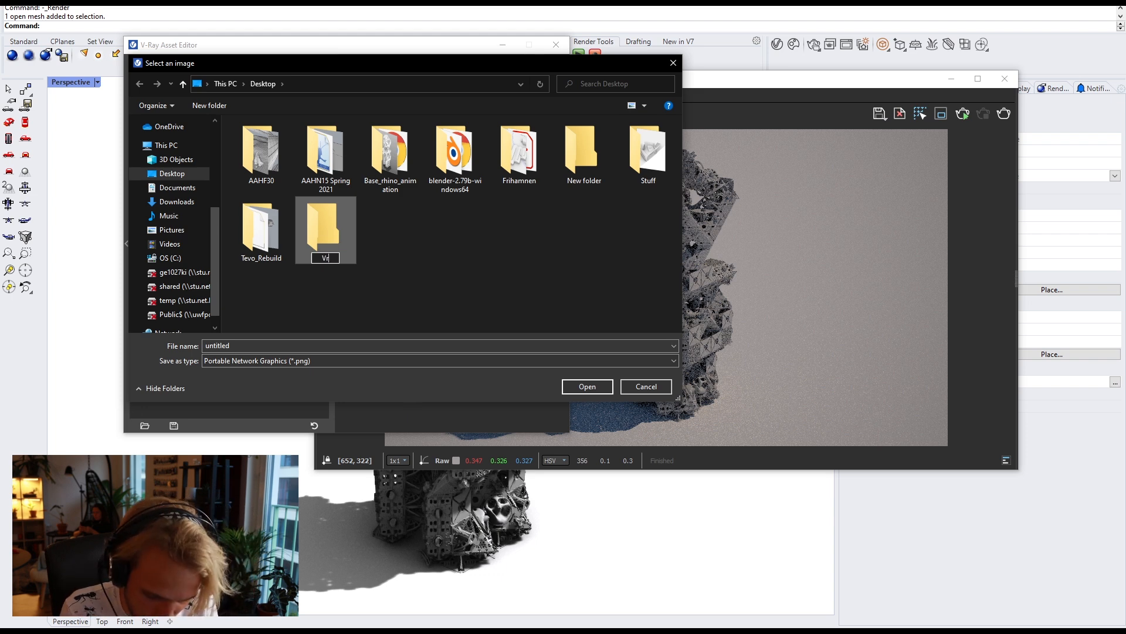
type("ay_r")
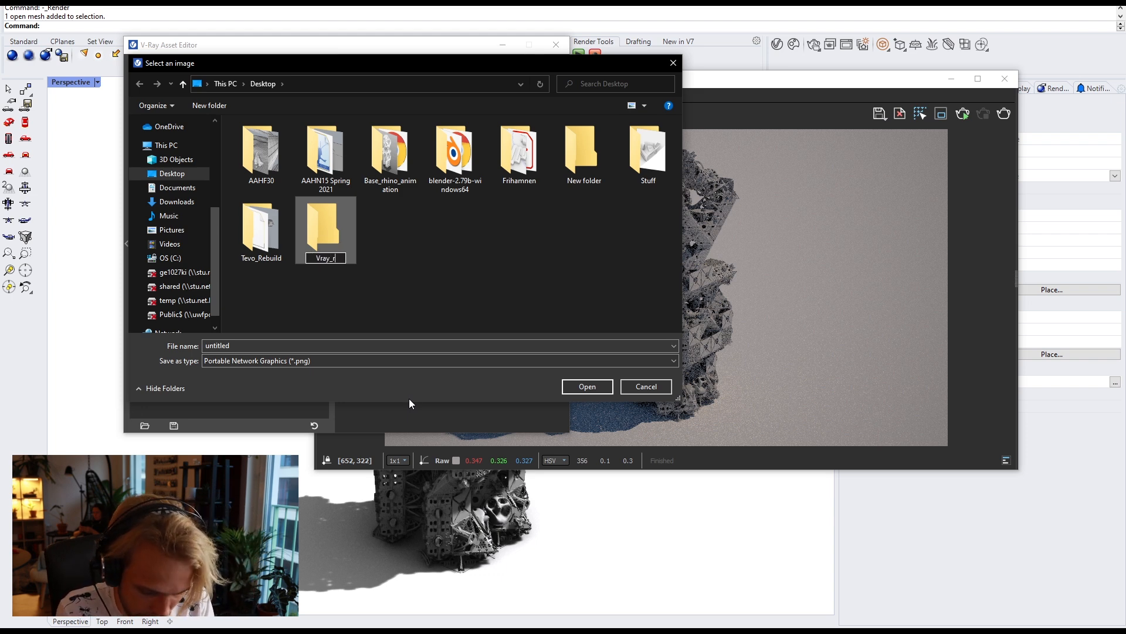
type("hino_a")
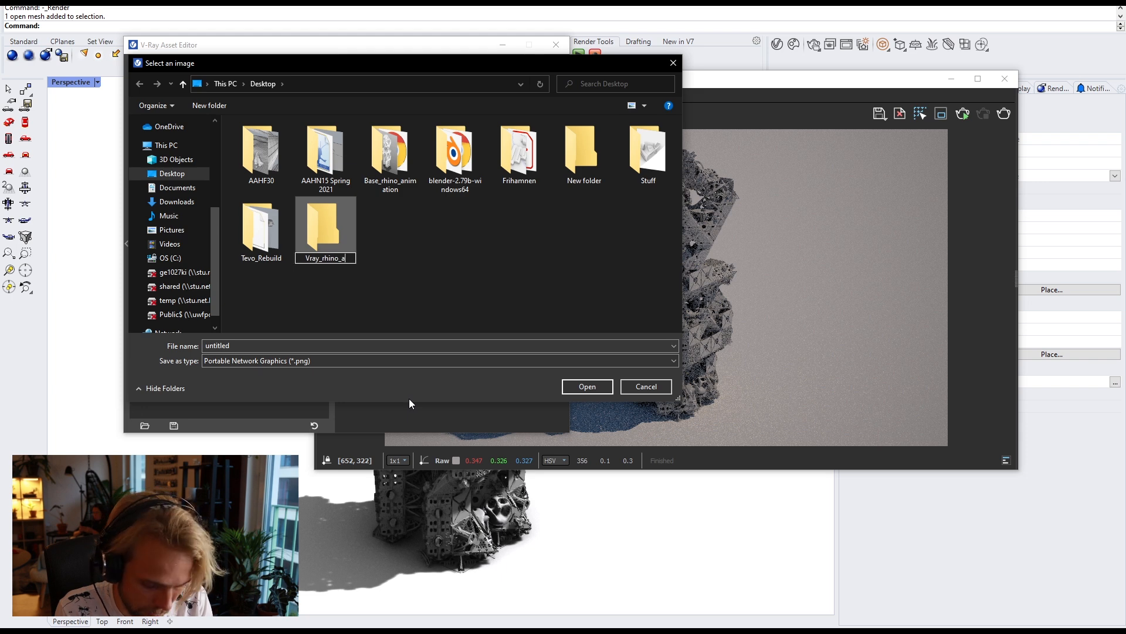
type("nimation")
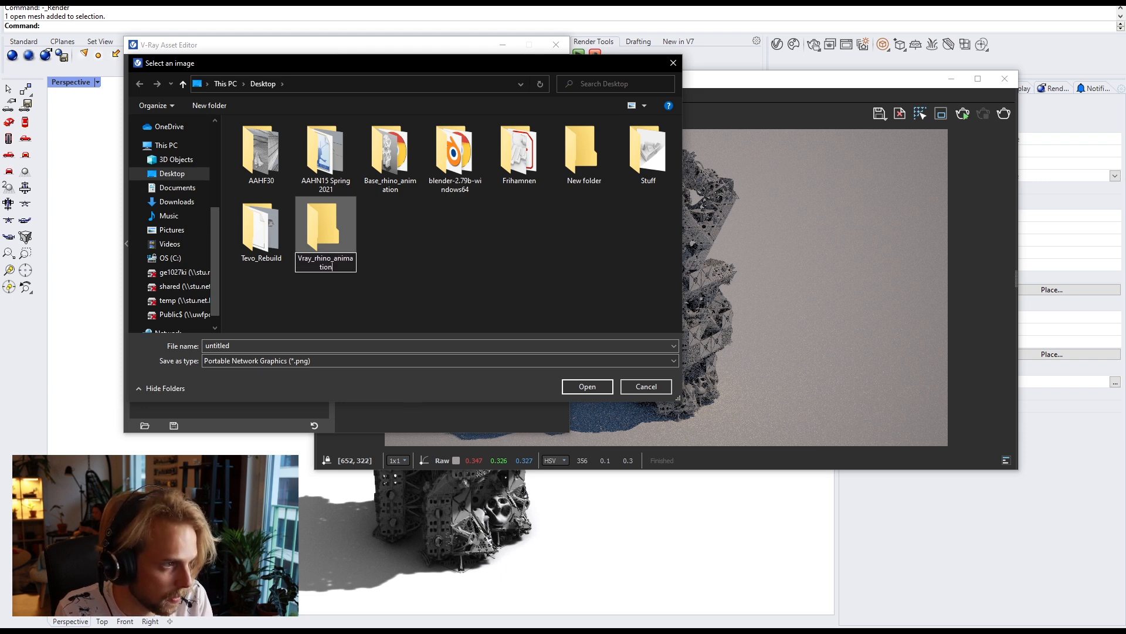
key("Return")
double_click(318, 217)
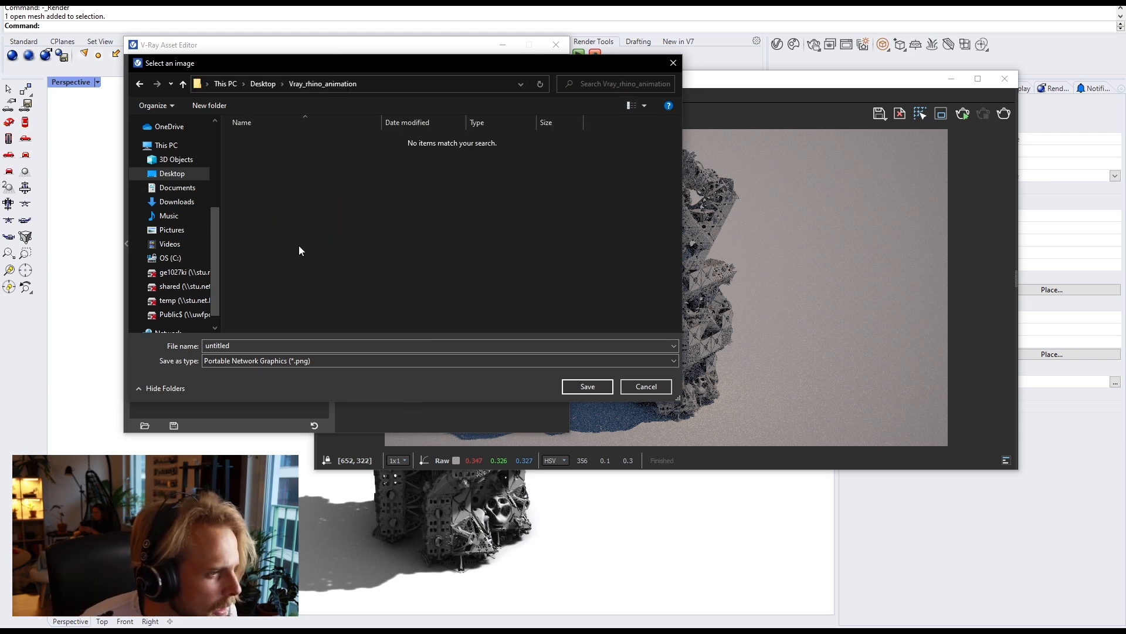
Step: Name the output image Test_render, choose the JPEG file type, and save it to the Vray_rhino_animation folder
left_click(264, 344)
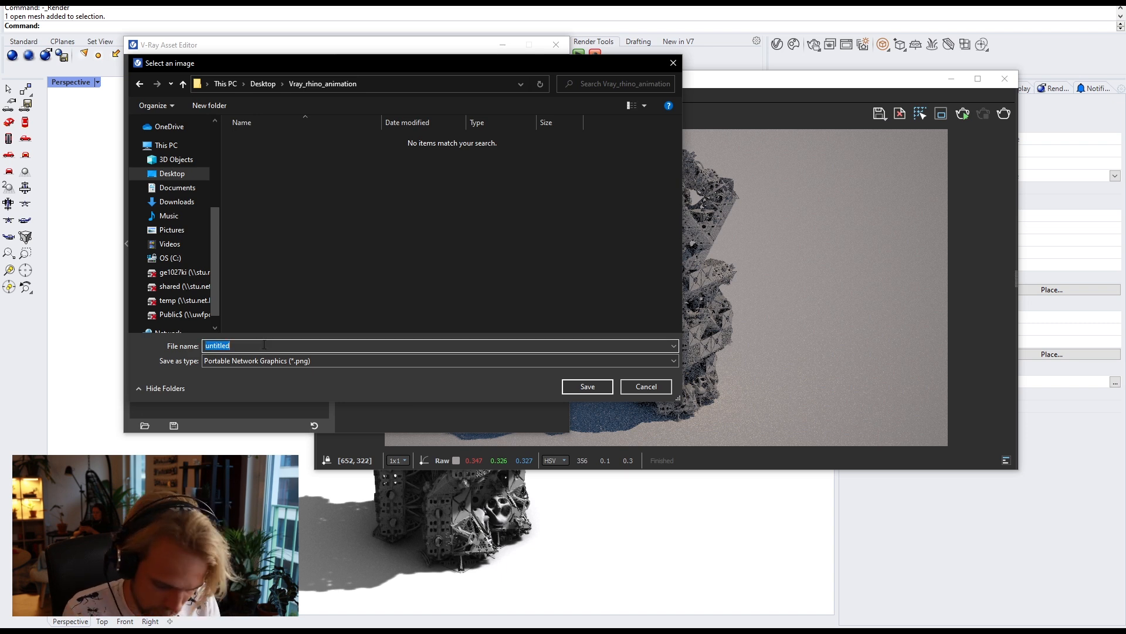
type("Title")
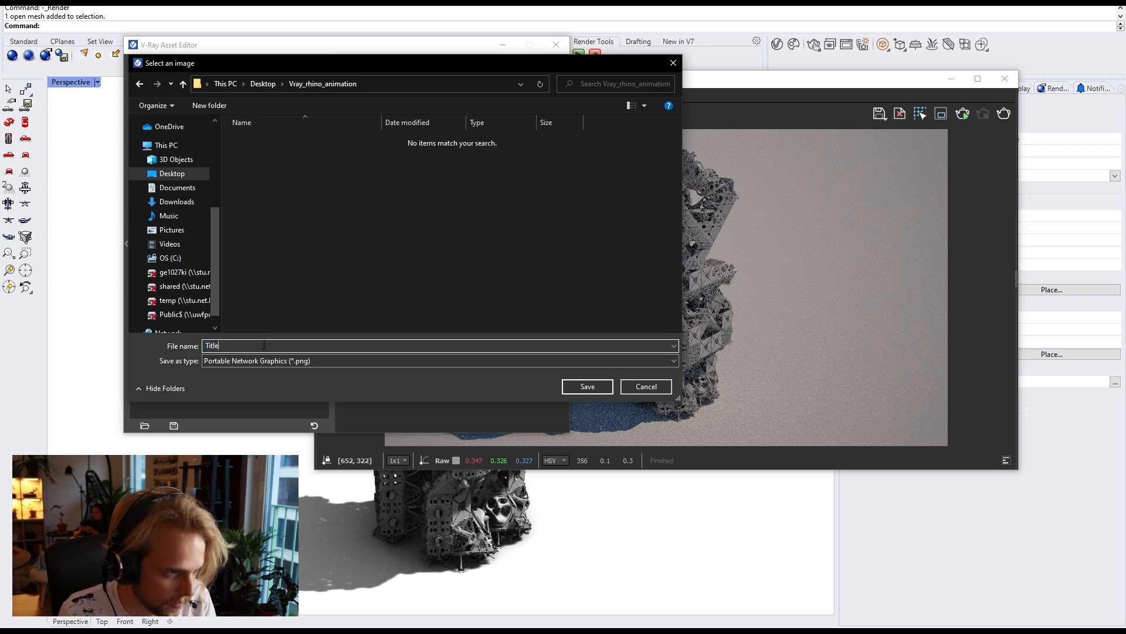
left_click_drag(264, 345, 169, 354)
type("T")
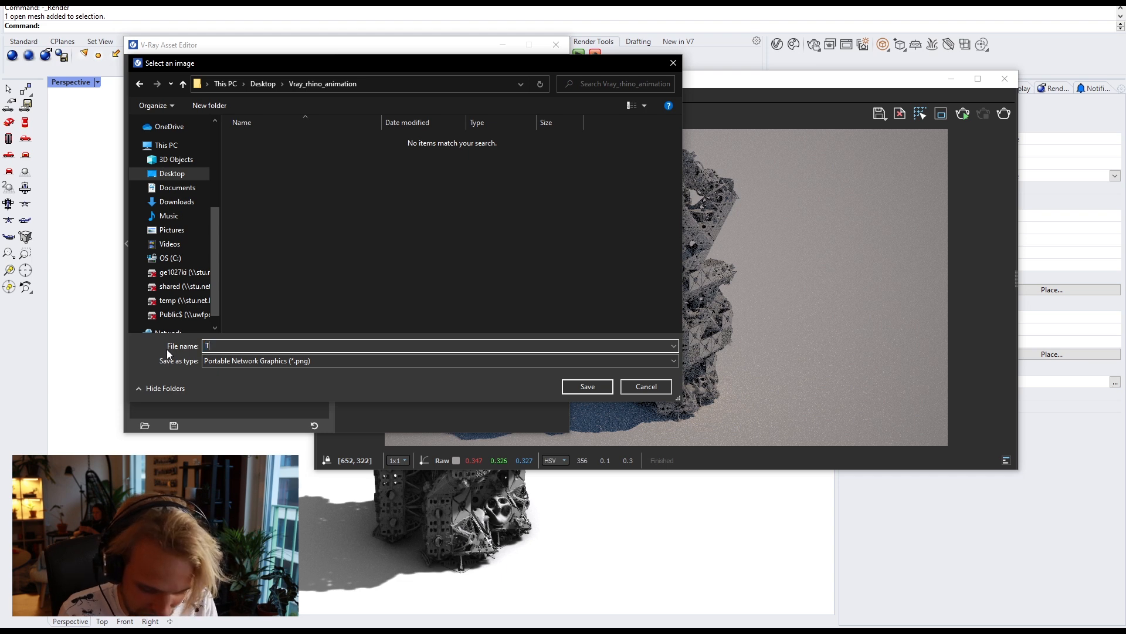
type("est_render")
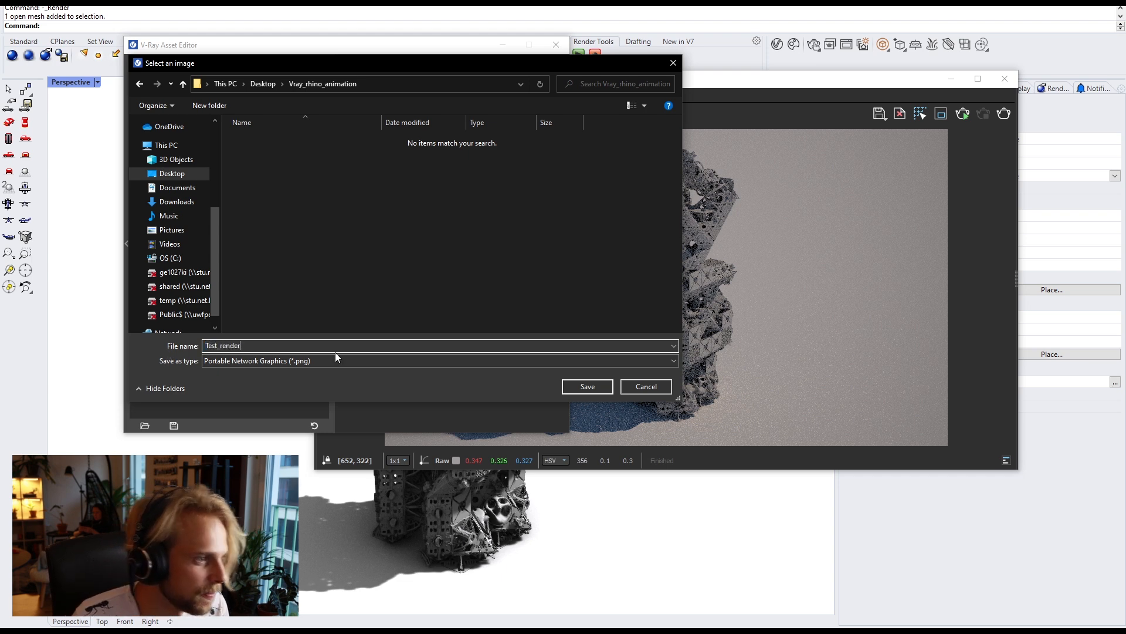
left_click(326, 360)
left_click(298, 421)
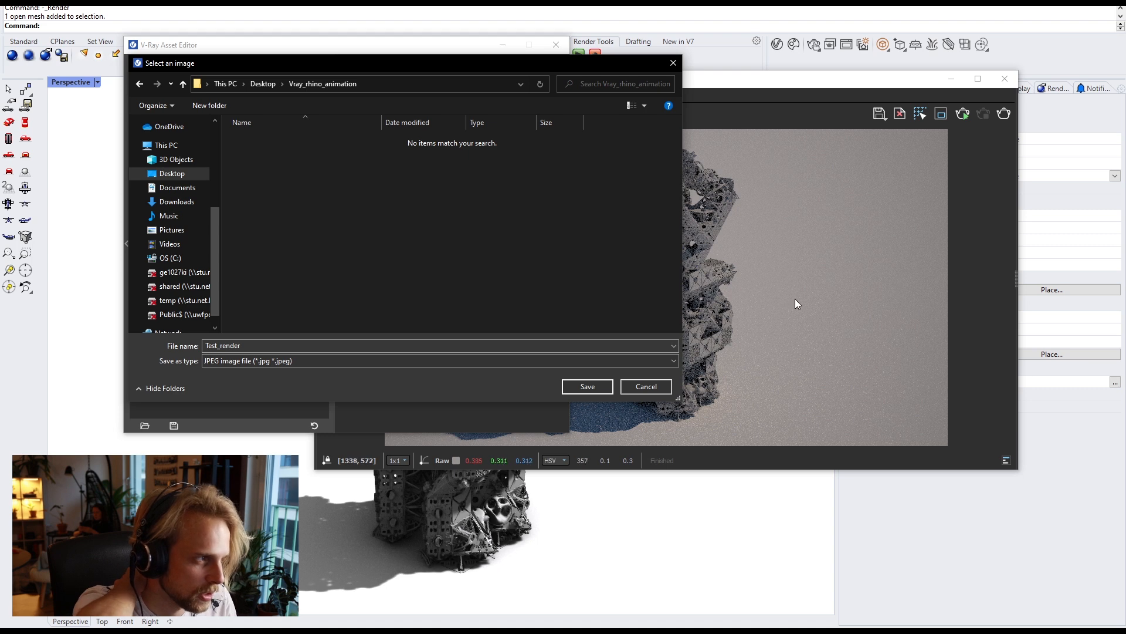
left_click(316, 361)
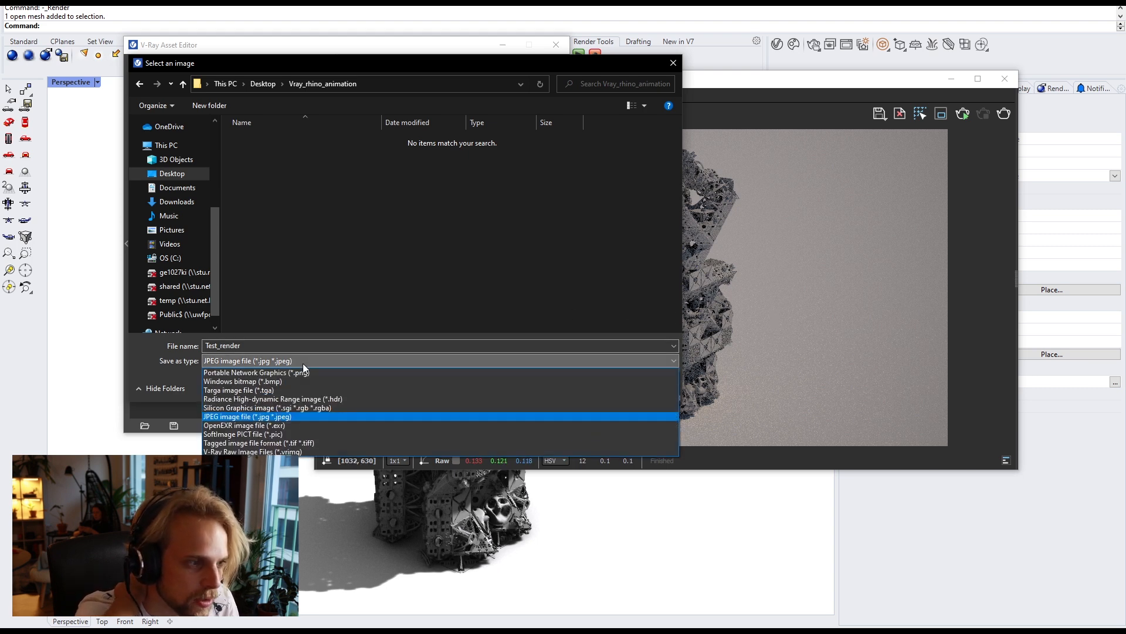
left_click(287, 416)
left_click(587, 386)
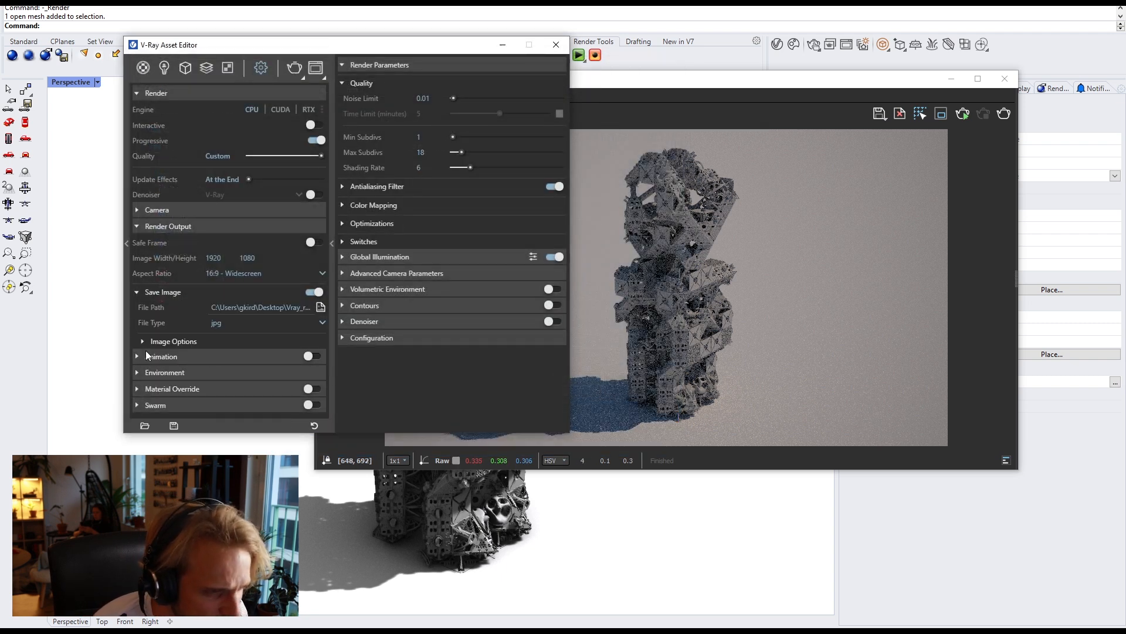
Step: Enable Animation in the V-Ray render settings, and start a test render and stop it during the first frame
left_click(181, 344)
left_click(183, 343)
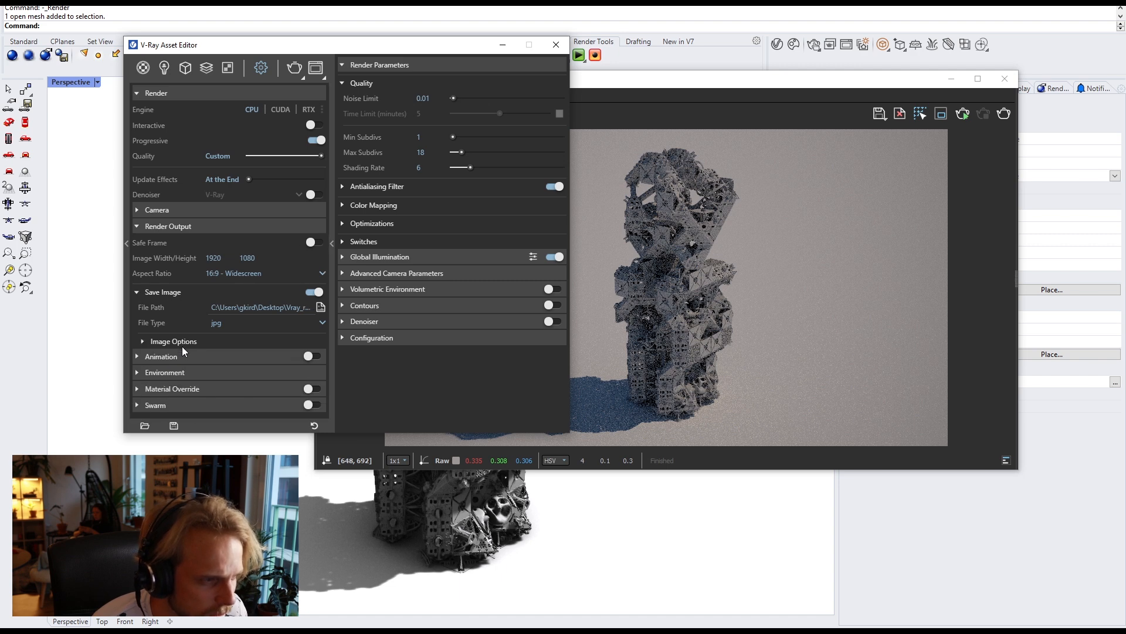
left_click(156, 359)
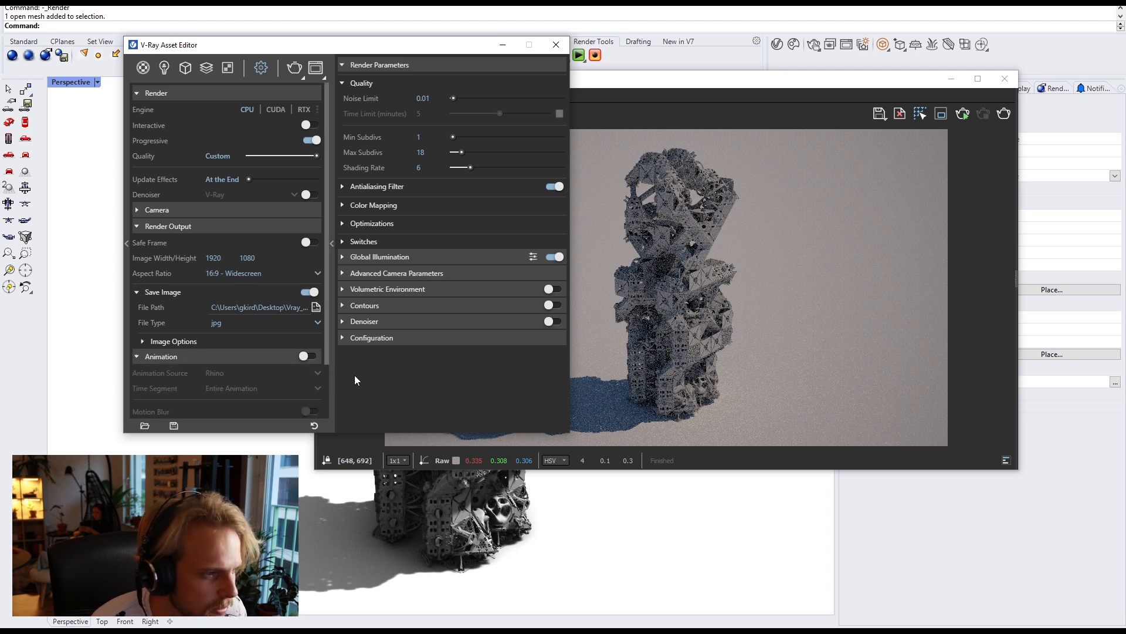
left_click(309, 356)
scroll(312, 359, "down", 2)
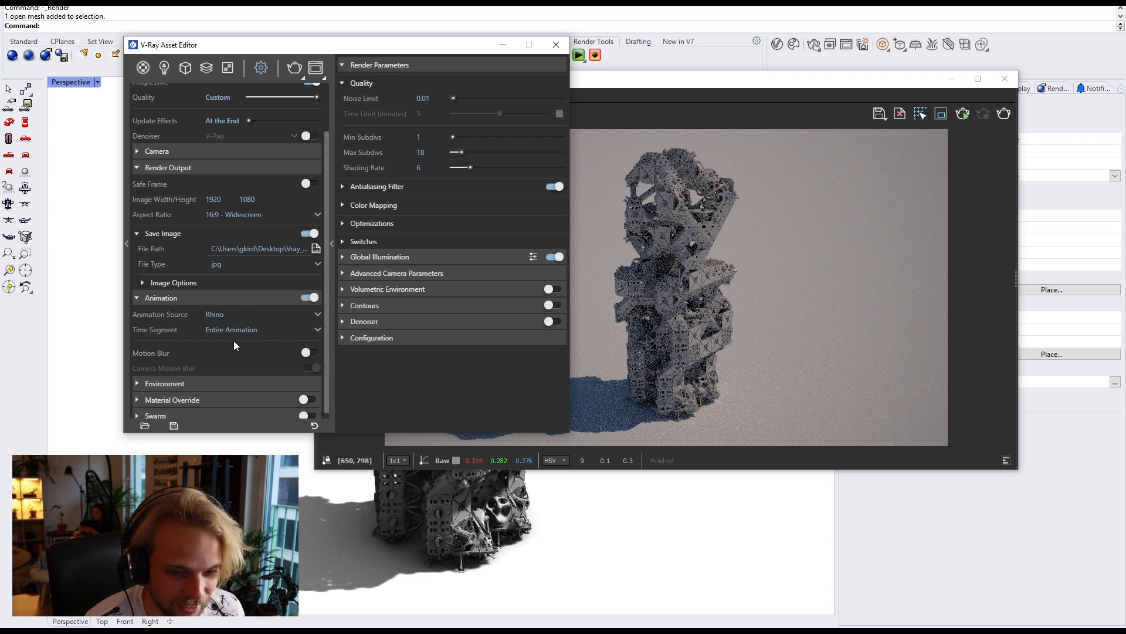
left_click(293, 69)
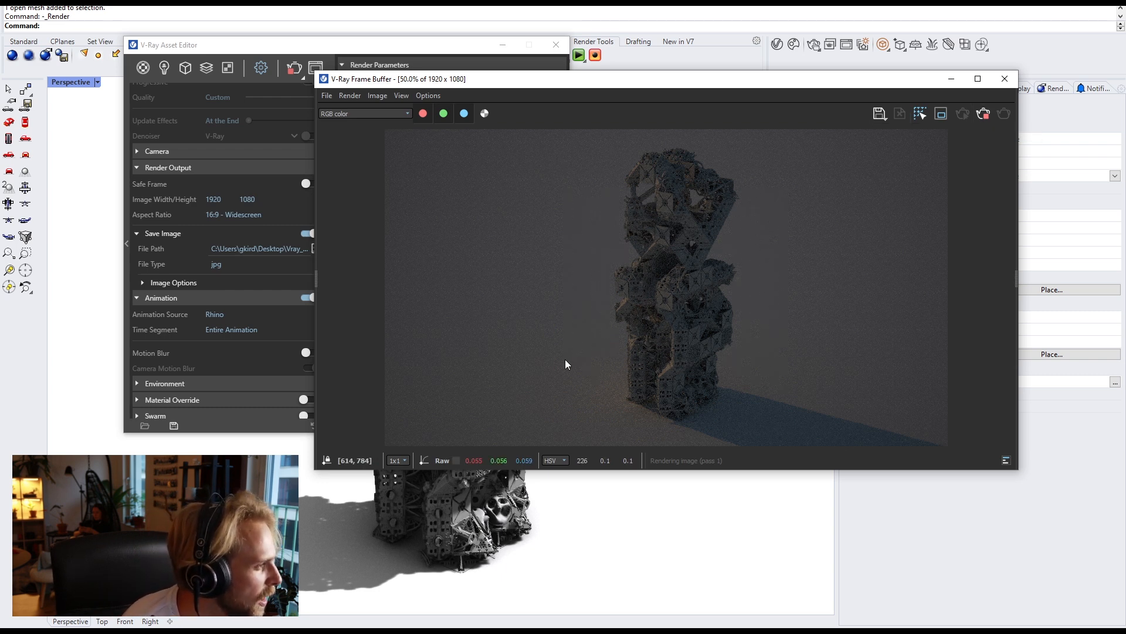
left_click(981, 117)
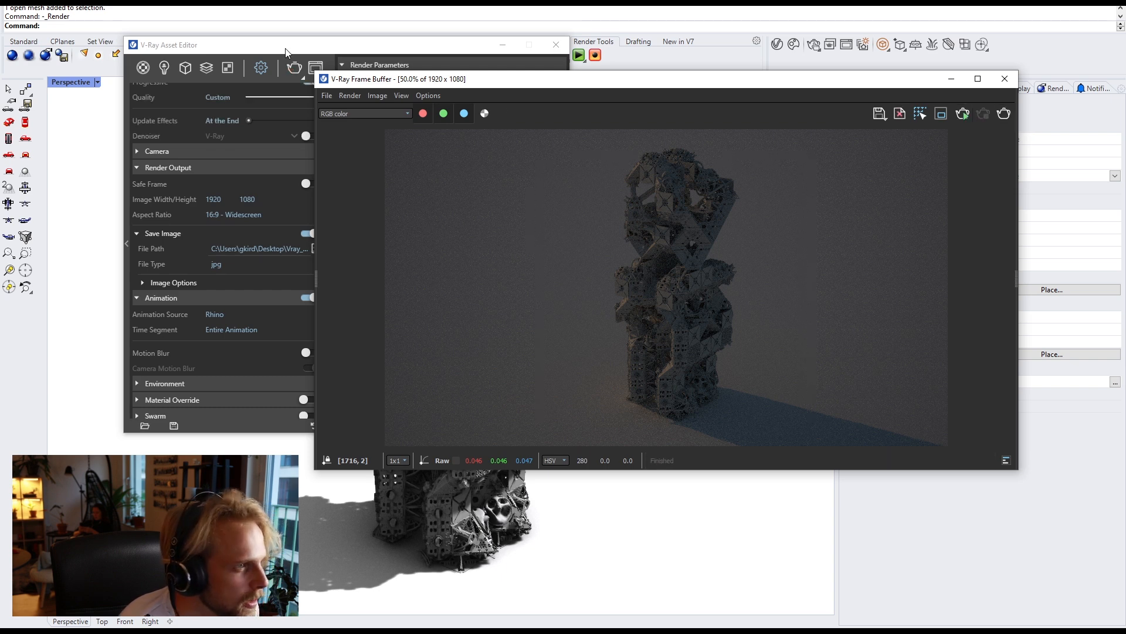
Step: Expand the Camera settings, try an Exposure Value (EV) of 14 and settle on 15
left_click(285, 53)
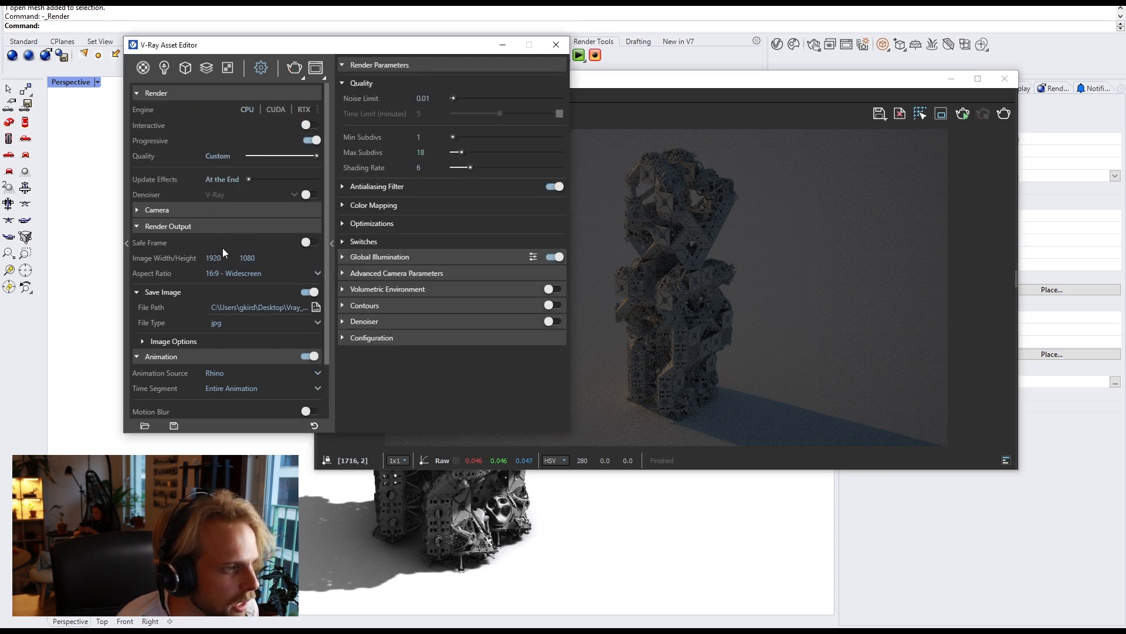
left_click(159, 213)
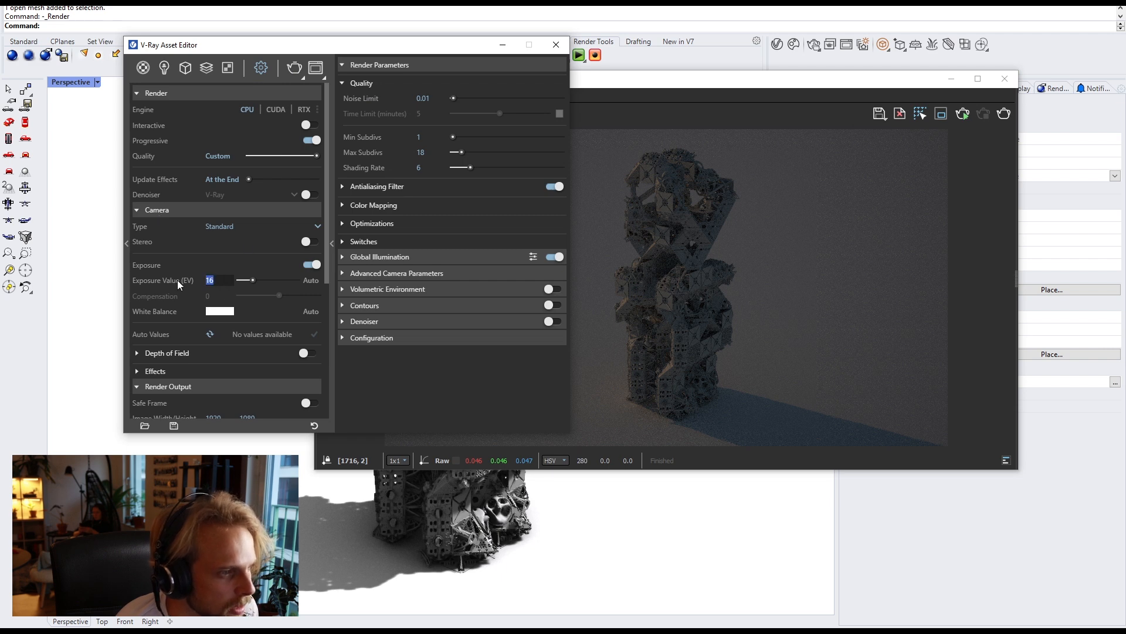
type("14")
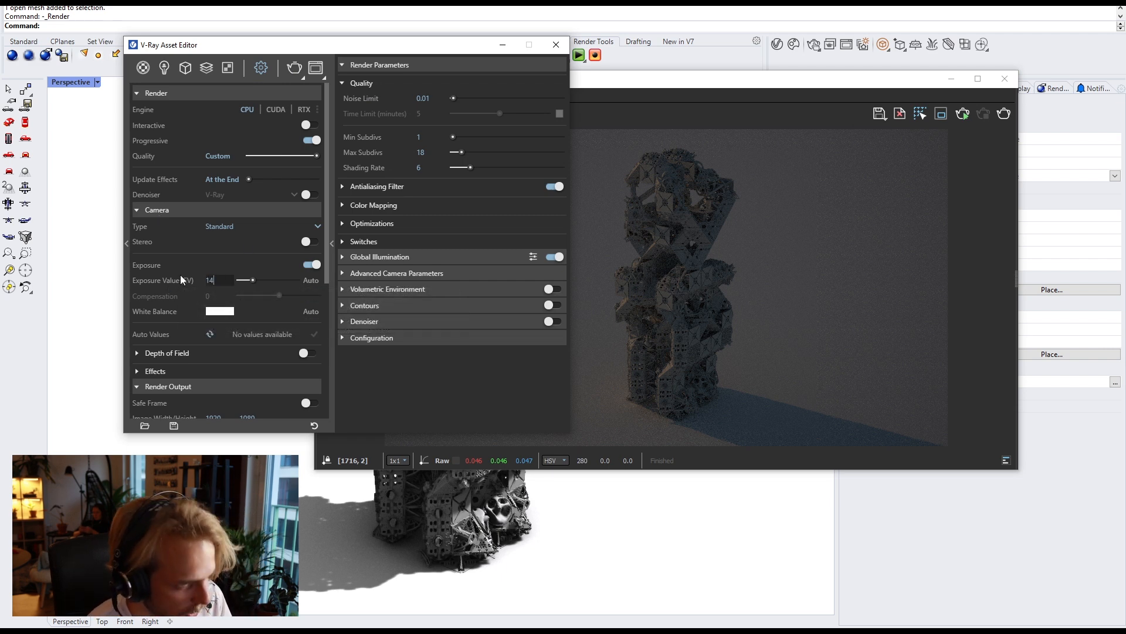
key("Return")
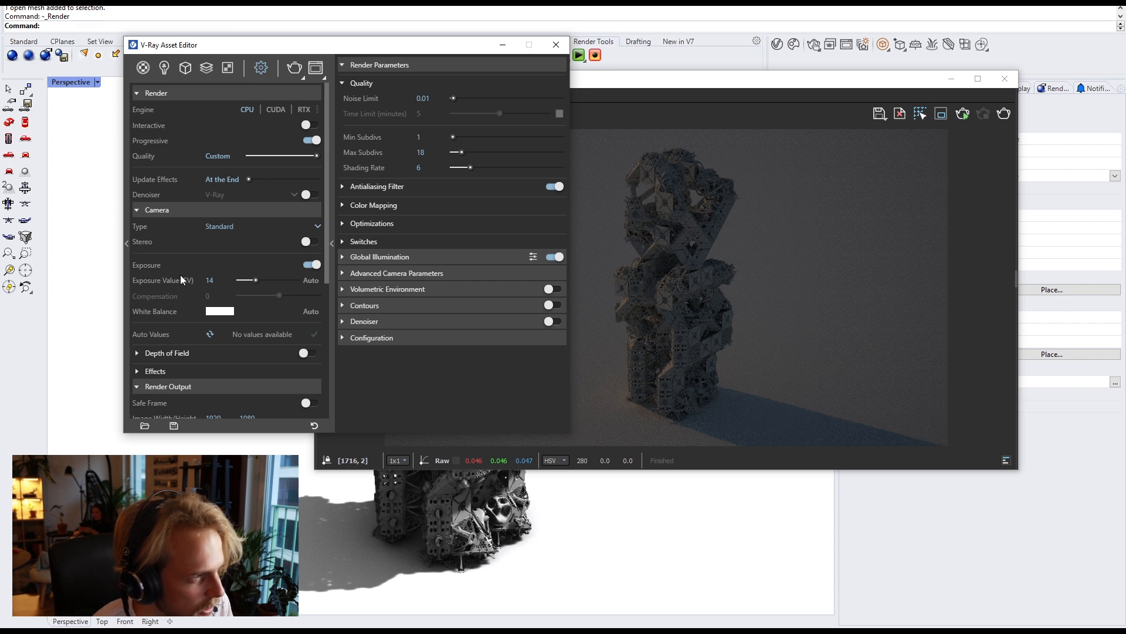
left_click(714, 92)
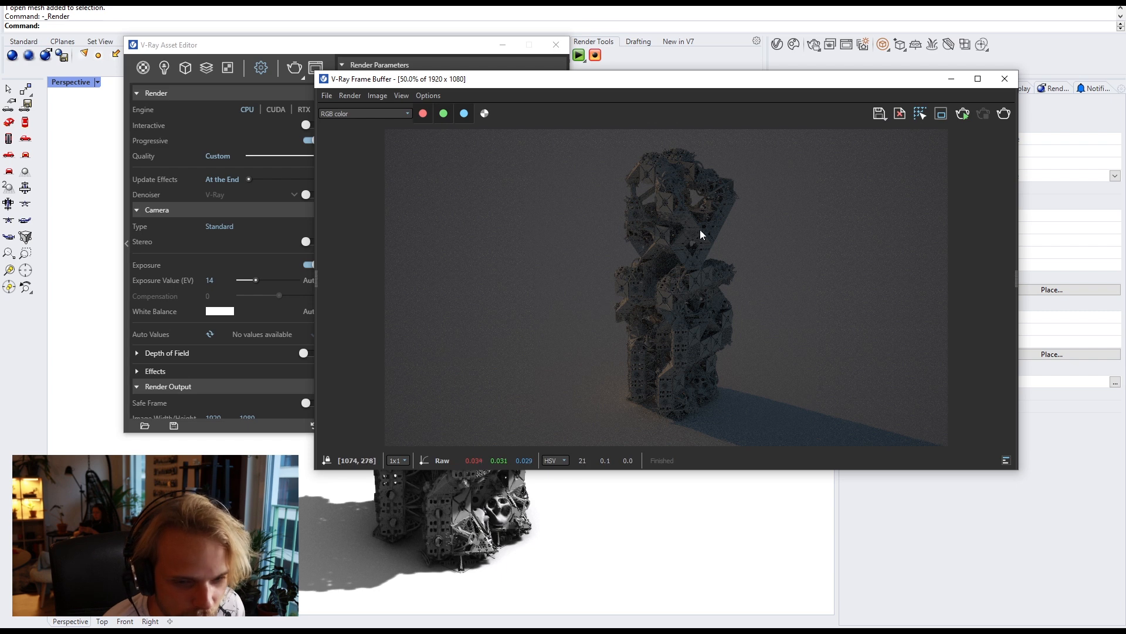
left_click_drag(225, 279, 161, 269)
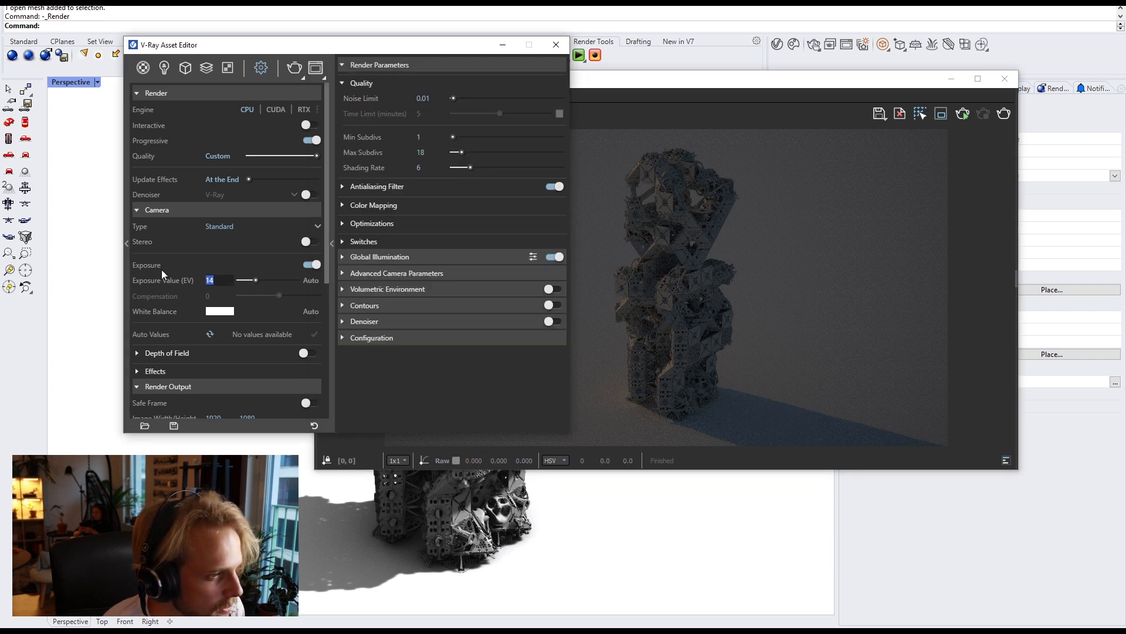
type("15")
key("Return")
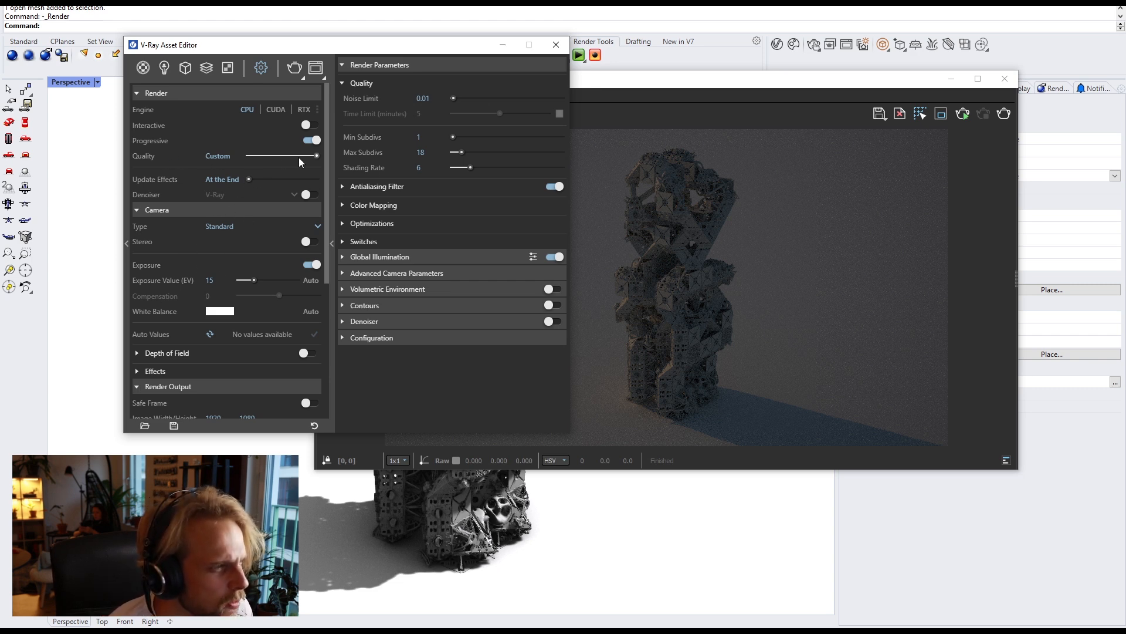
Step: Lower the render quality to Low+ and start rendering the animation
left_click_drag(316, 157, 262, 164)
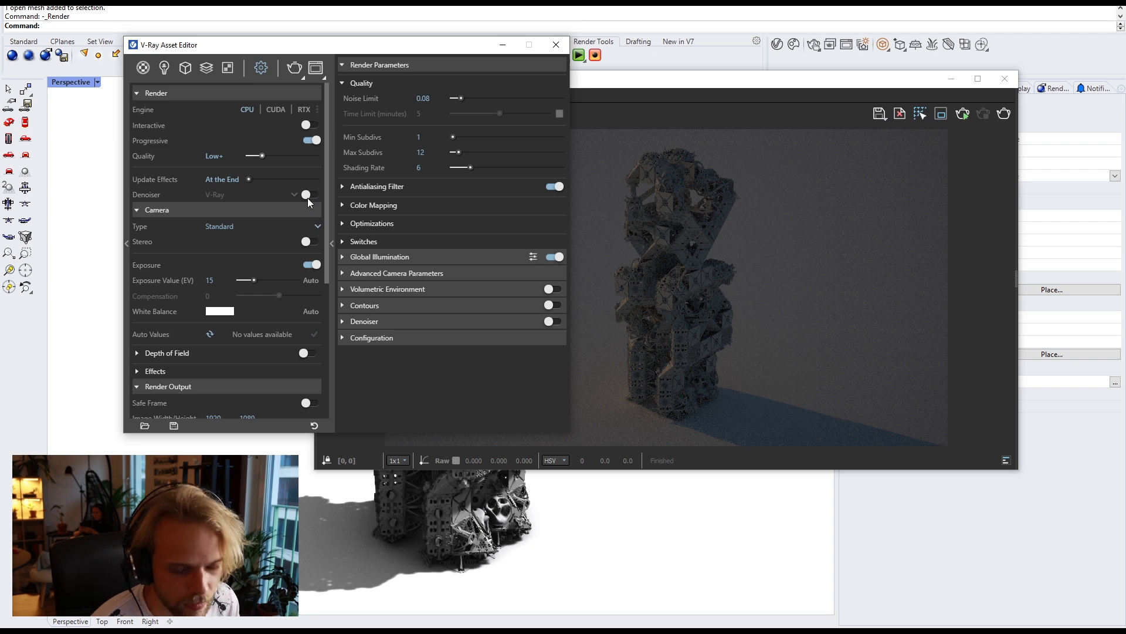
left_click(293, 74)
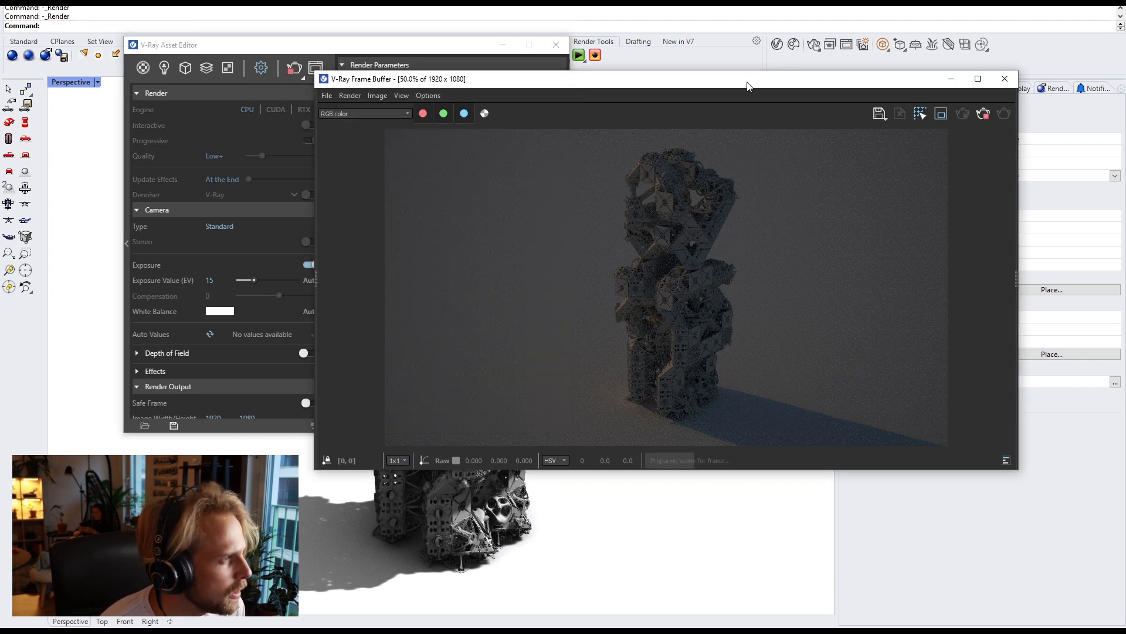
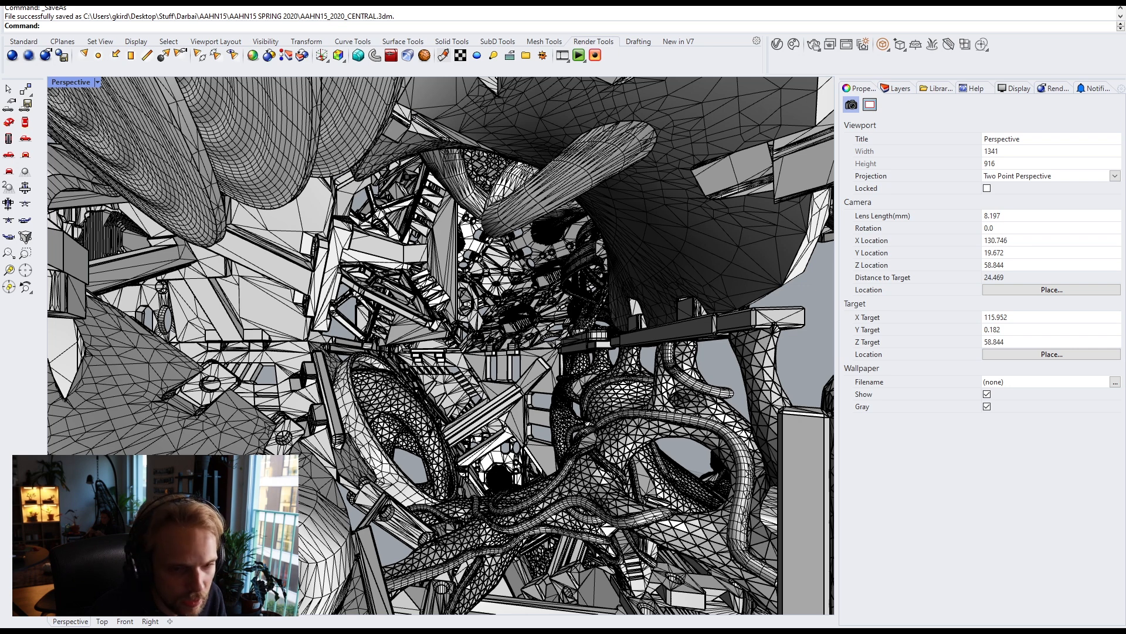
Step: Browse through the rendered Test_render frames in the Vray_rhino_animation folder
left_click_drag(0, 83, 390, 40)
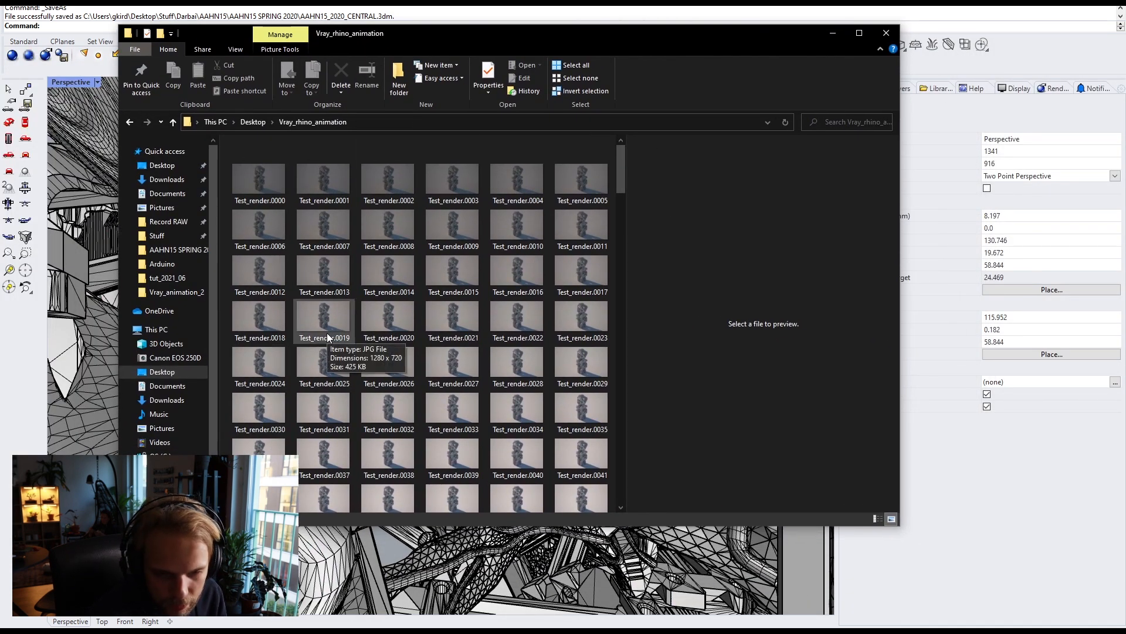
left_click_drag(619, 179, 635, 508)
left_click_drag(635, 448, 610, 82)
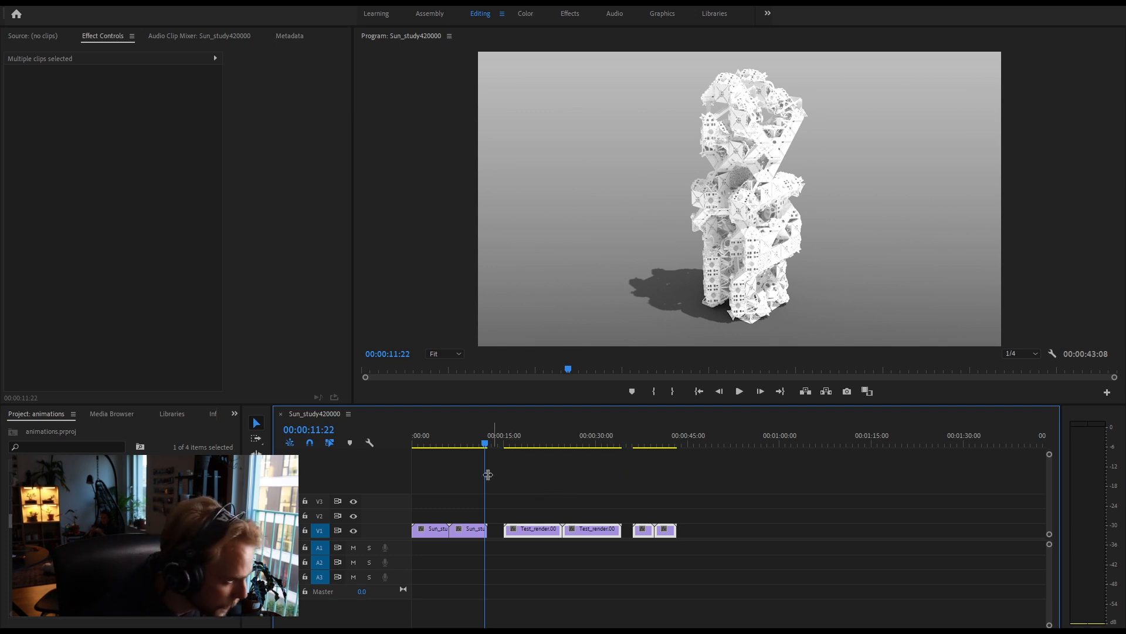
Step: In Premiere Pro, return the Sun_study420000 sequence to its start, enlarge the program preview, and set playback resolution to Full
key("Home")
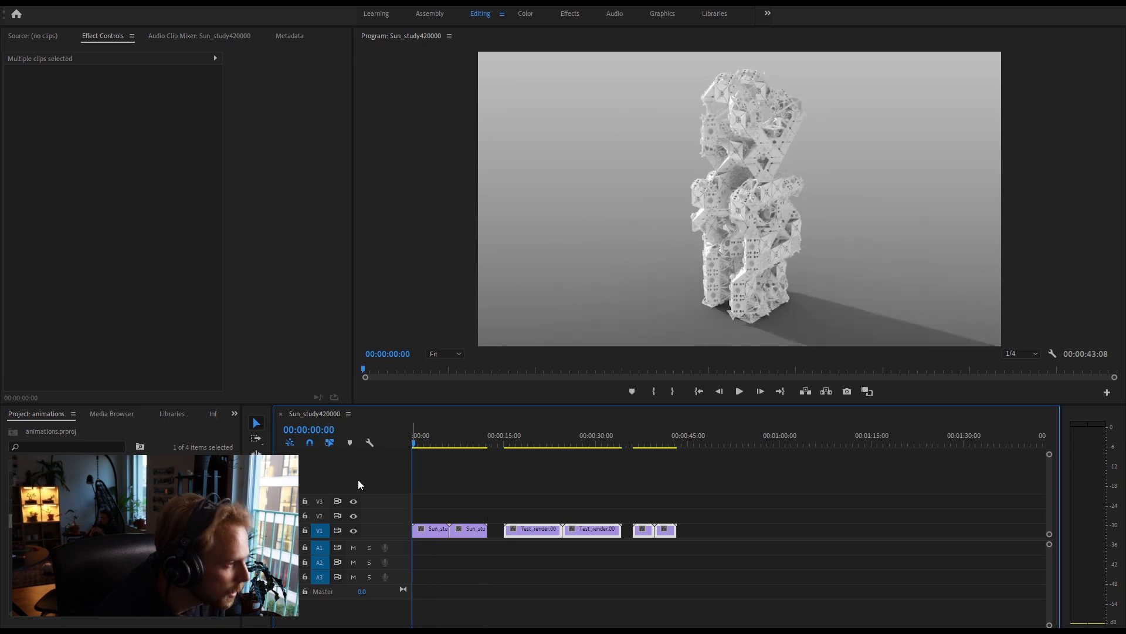
left_click_drag(511, 404, 515, 475)
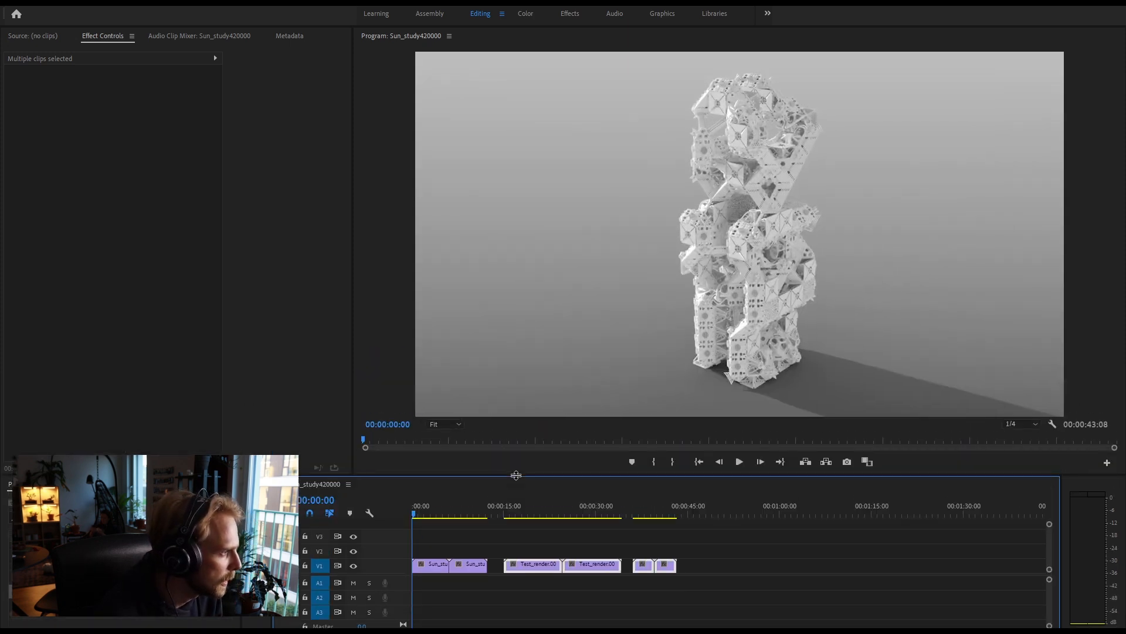
left_click(1025, 422)
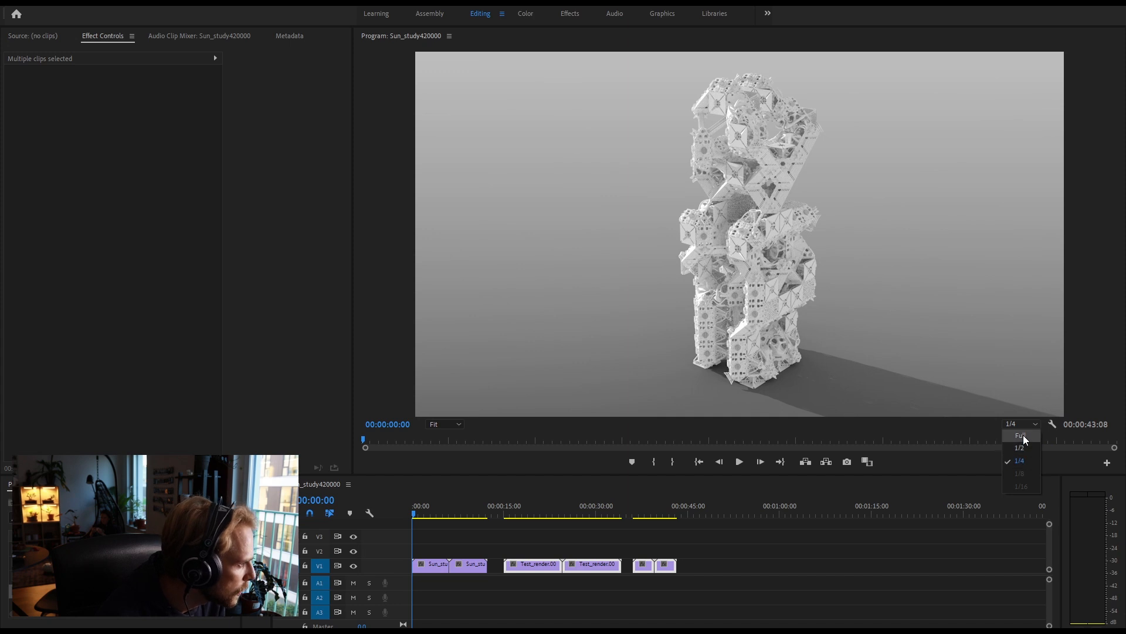
left_click(1023, 435)
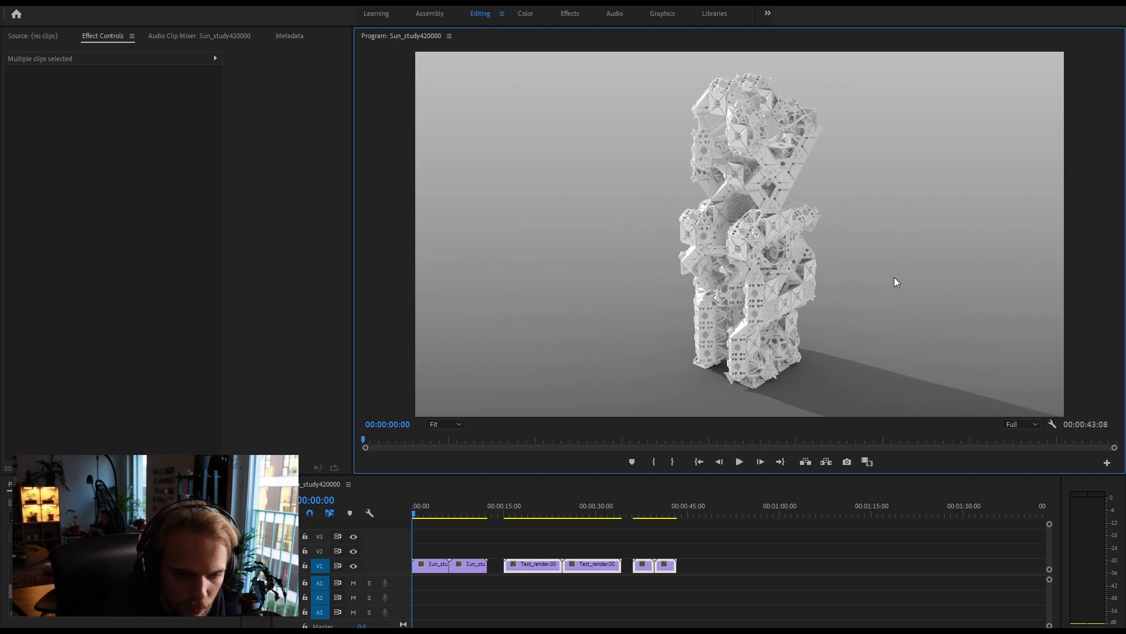
Step: Play the sequence through both Sun_study clips, stop playback, and move the playhead back to 00:00:09:14
left_click(742, 466)
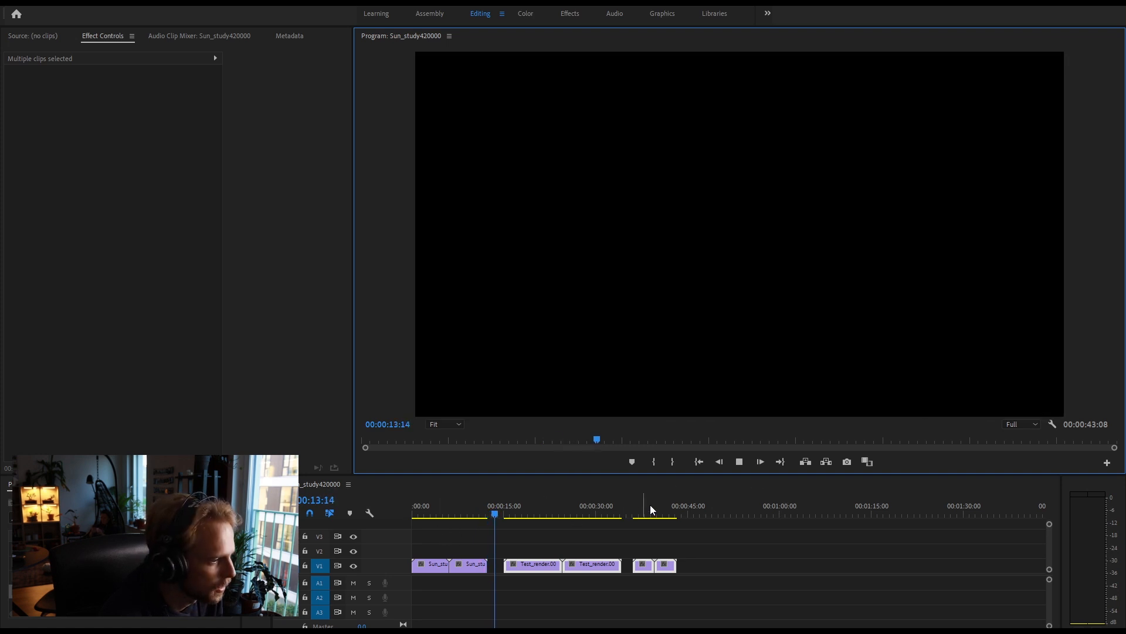
left_click(741, 462)
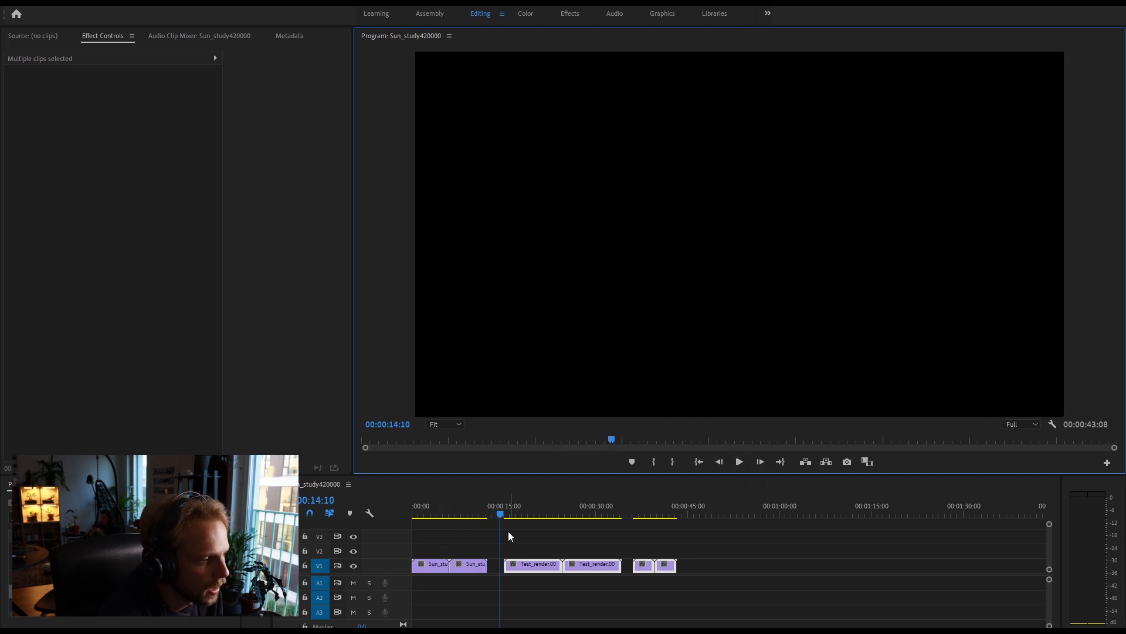
left_click_drag(501, 514, 470, 528)
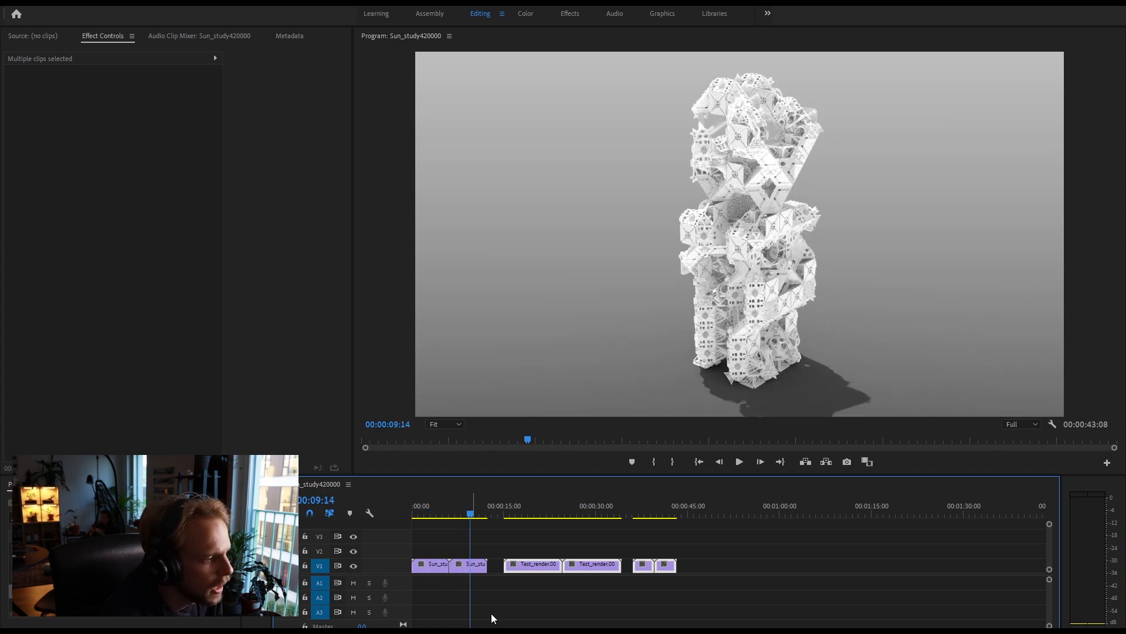
Step: Select the second Sun_study clip, switch to the Effects workspace, and expand the Color Correction group under Video Effects
left_click(465, 572)
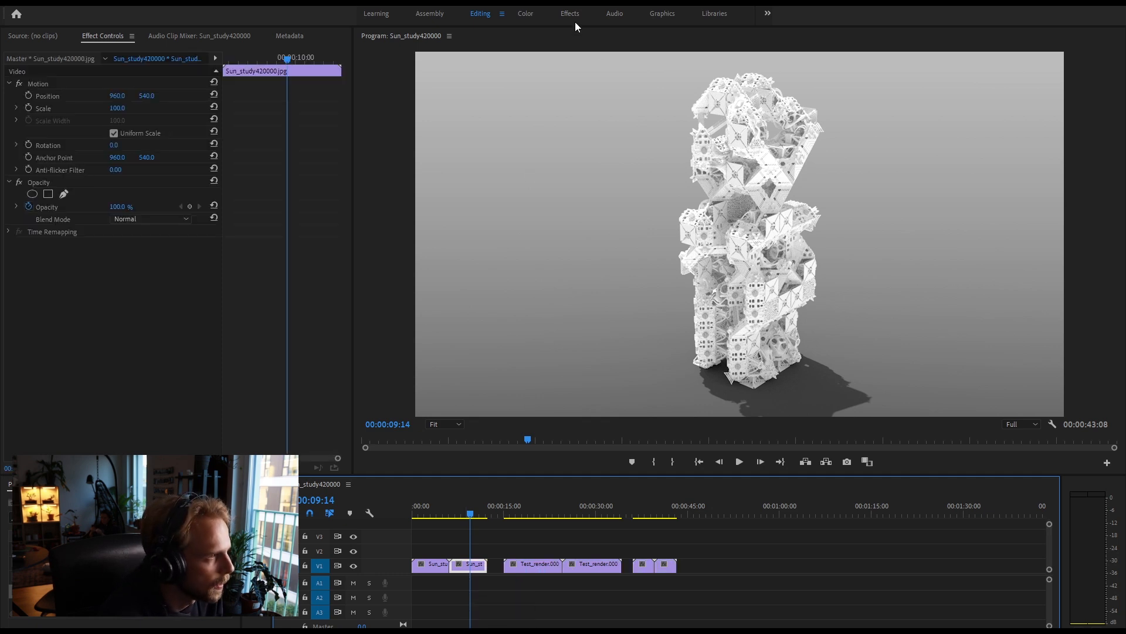
left_click(575, 15)
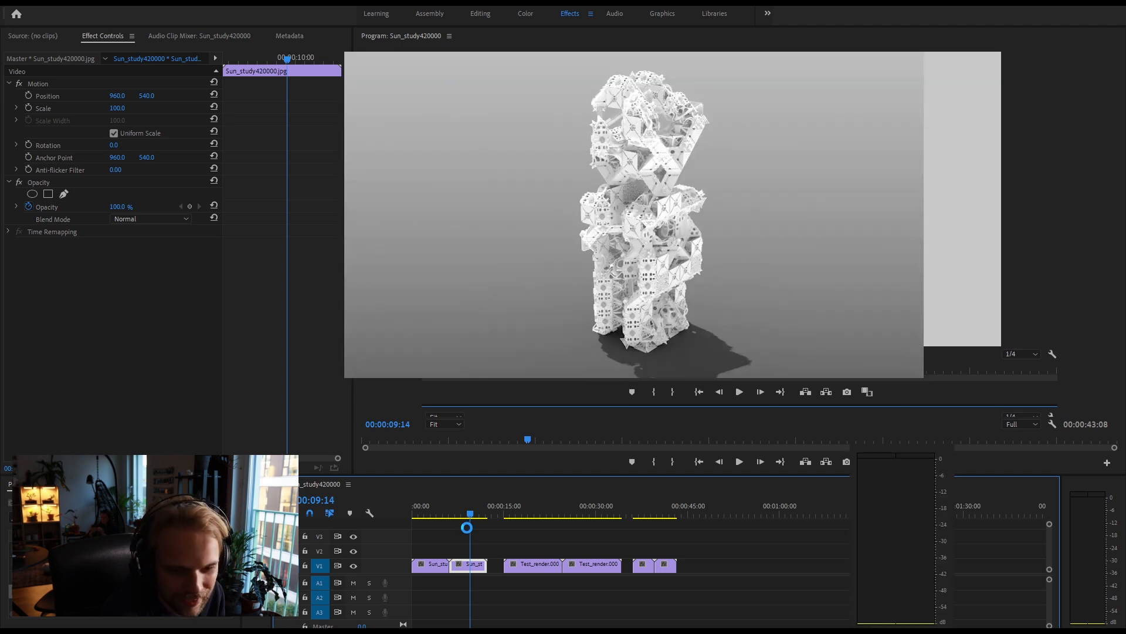
left_click(999, 52)
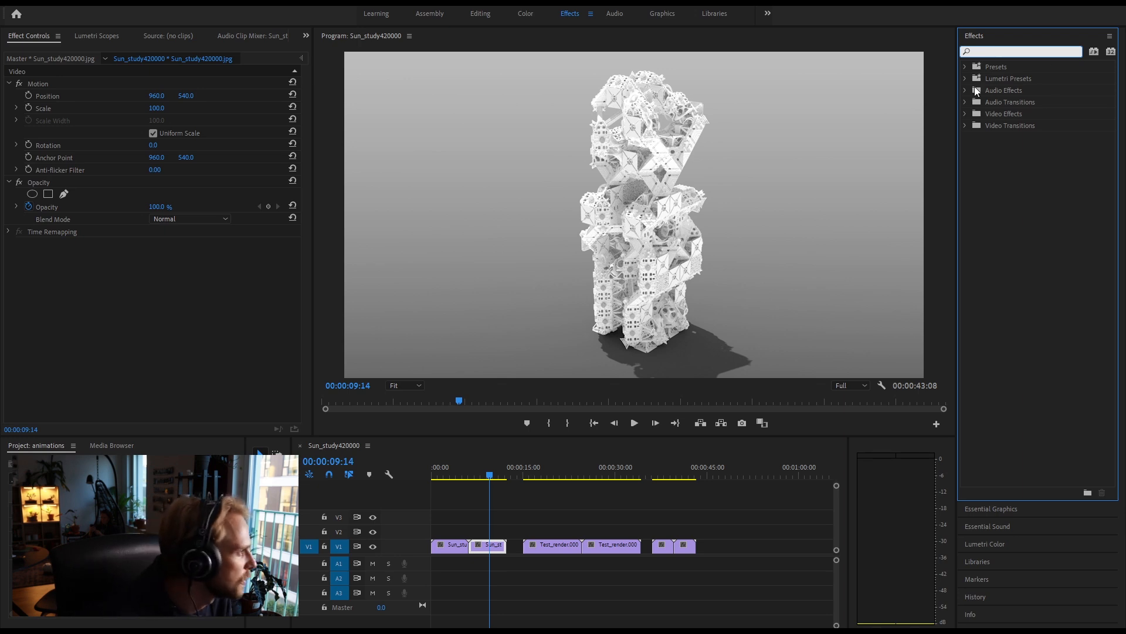
left_click(967, 115)
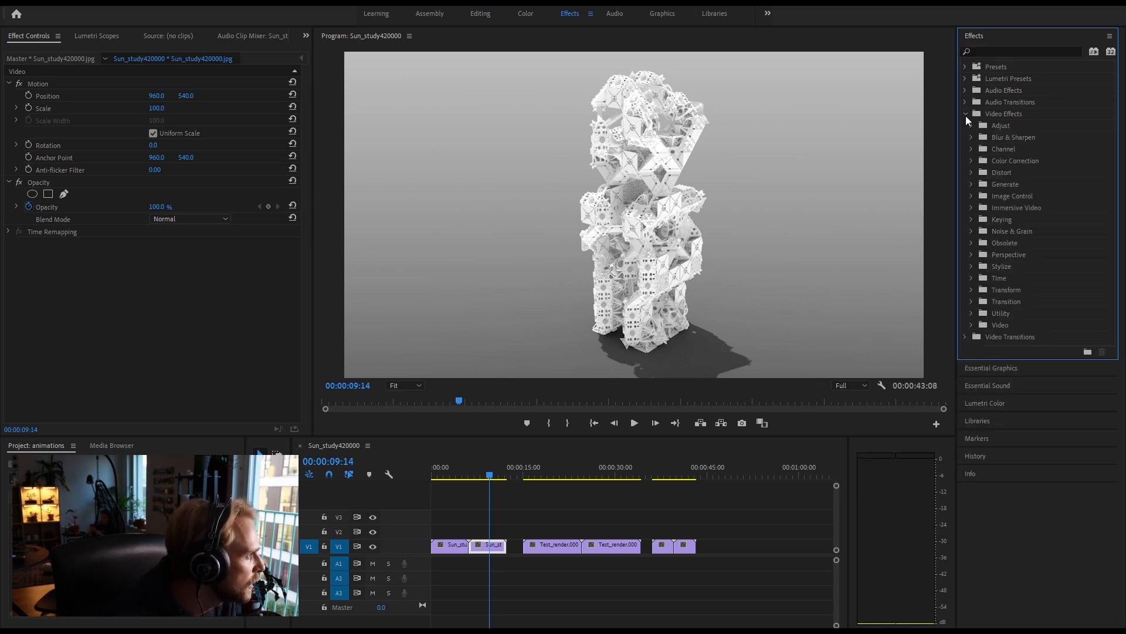
left_click(973, 160)
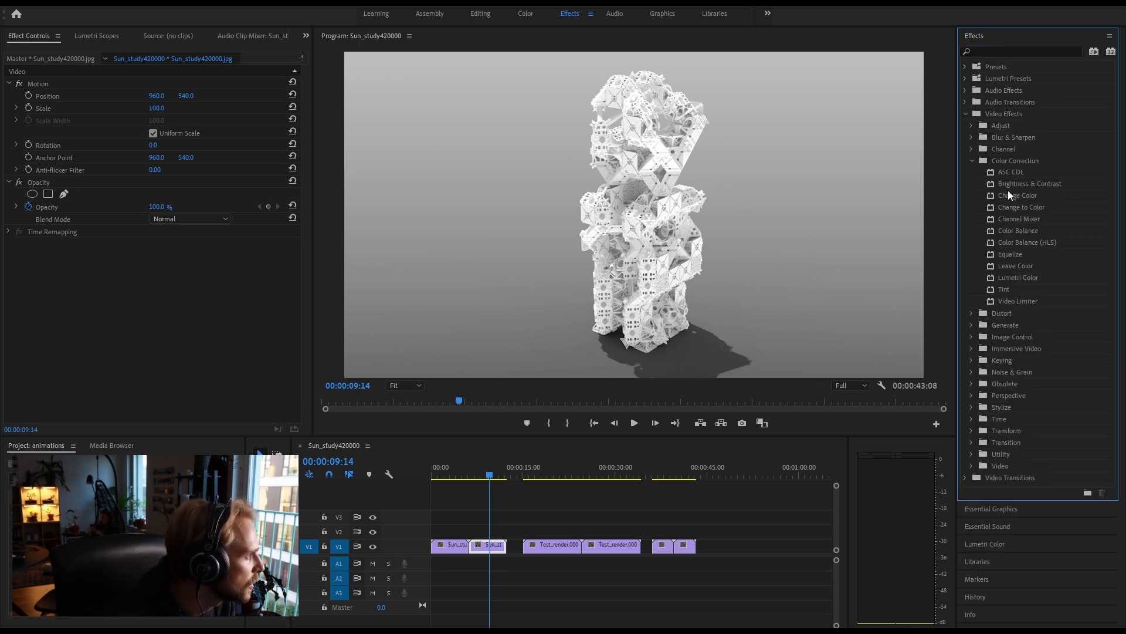
Step: Apply Brightness & Contrast to the second Sun_study clip with brightness -37 and contrast 32, and check it at 00:00:08:01
left_click(1008, 277)
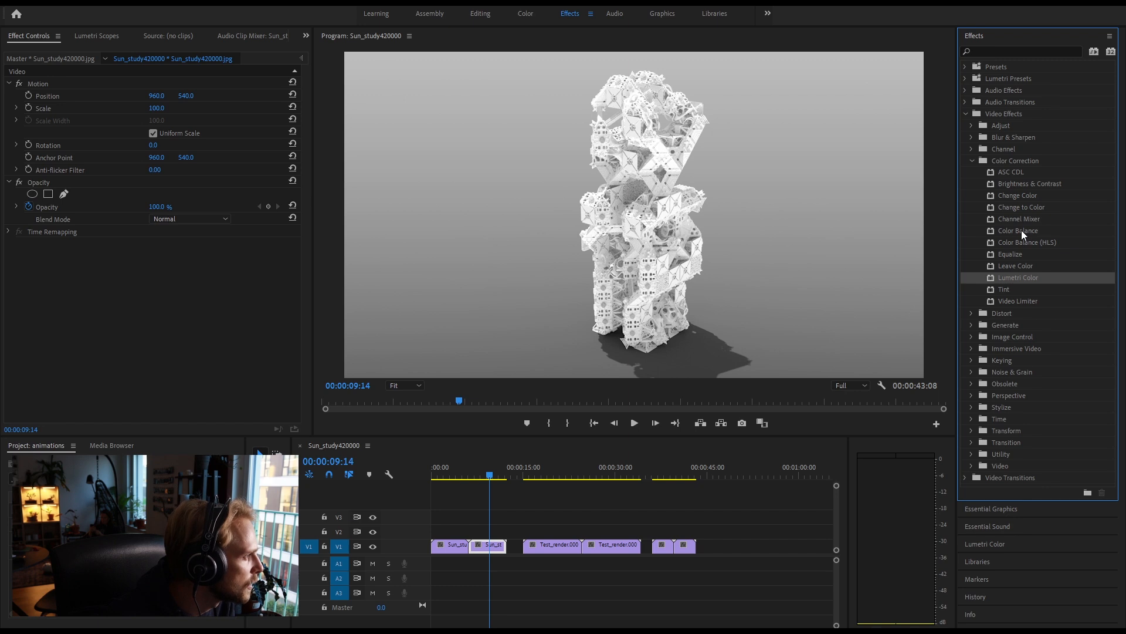
left_click_drag(1030, 185, 593, 297)
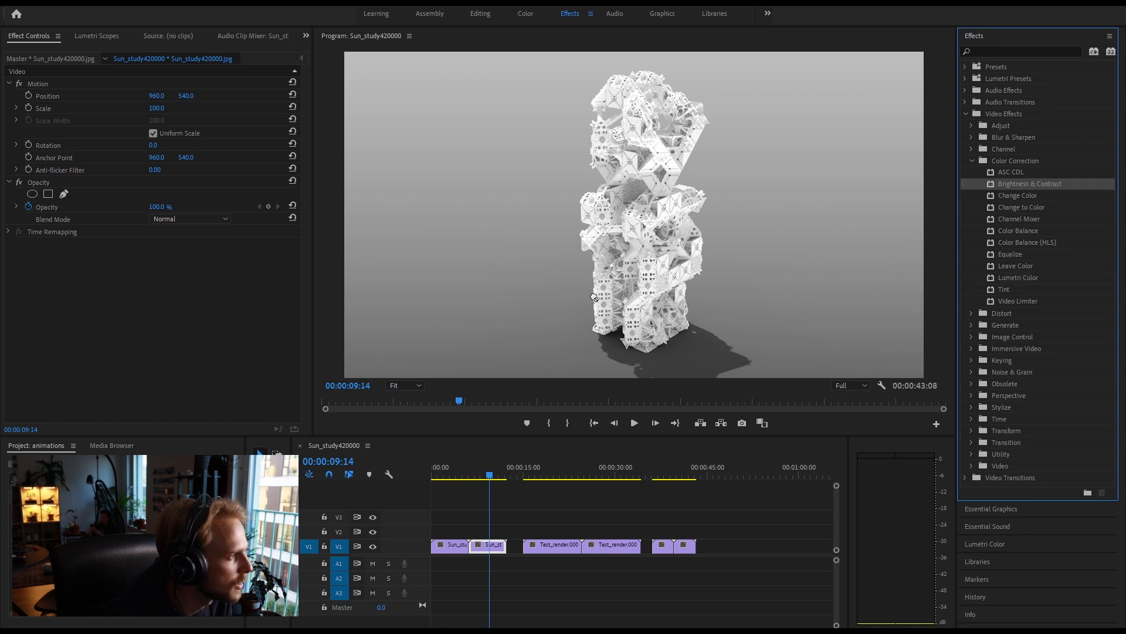
left_click_drag(491, 544, 492, 543)
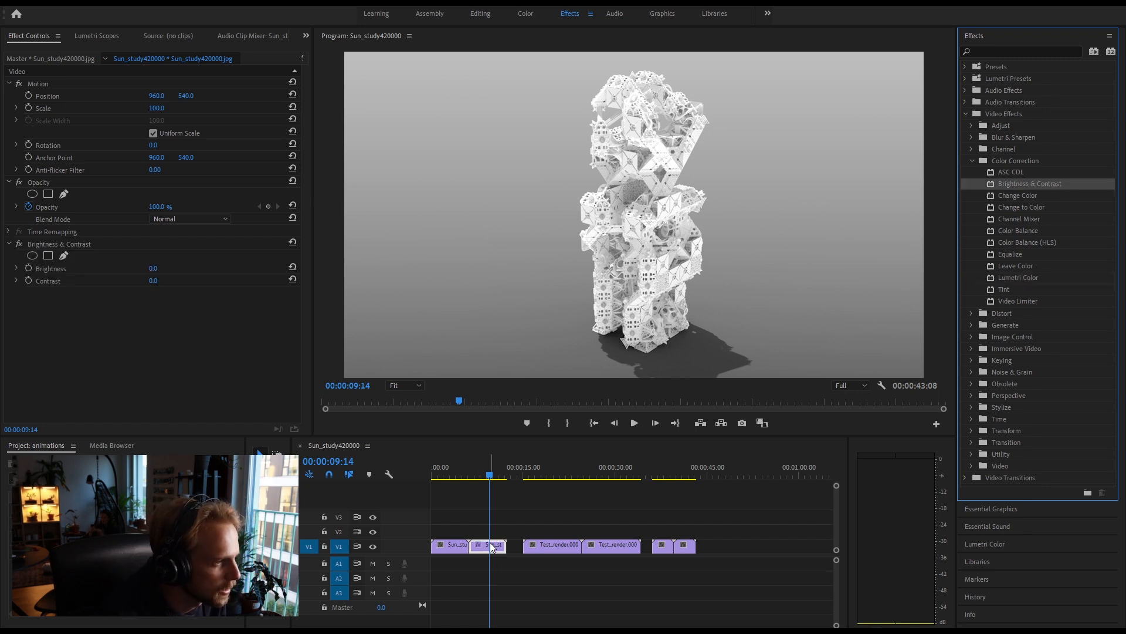
left_click_drag(154, 283, 134, 269)
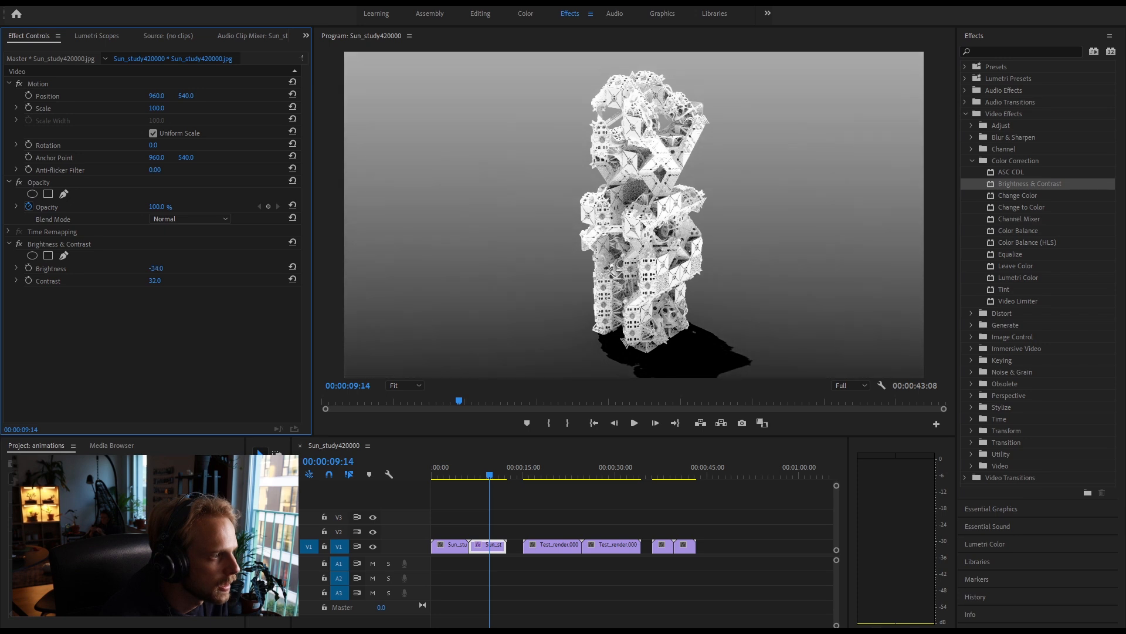
mouse_move(489, 497)
left_mouse_down()
mouse_move(470, 497)
mouse_move(481, 499)
left_mouse_up()
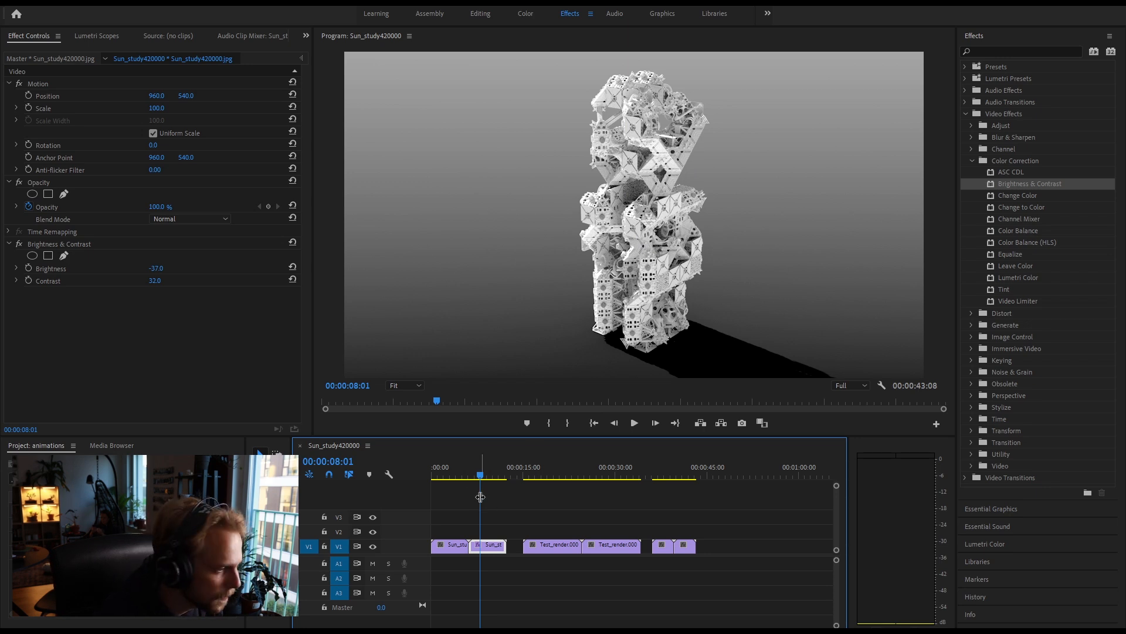
Step: Play the sequence from 00:00:14:16 through the Test_render clips and the last two clips
left_click_drag(480, 497, 522, 508)
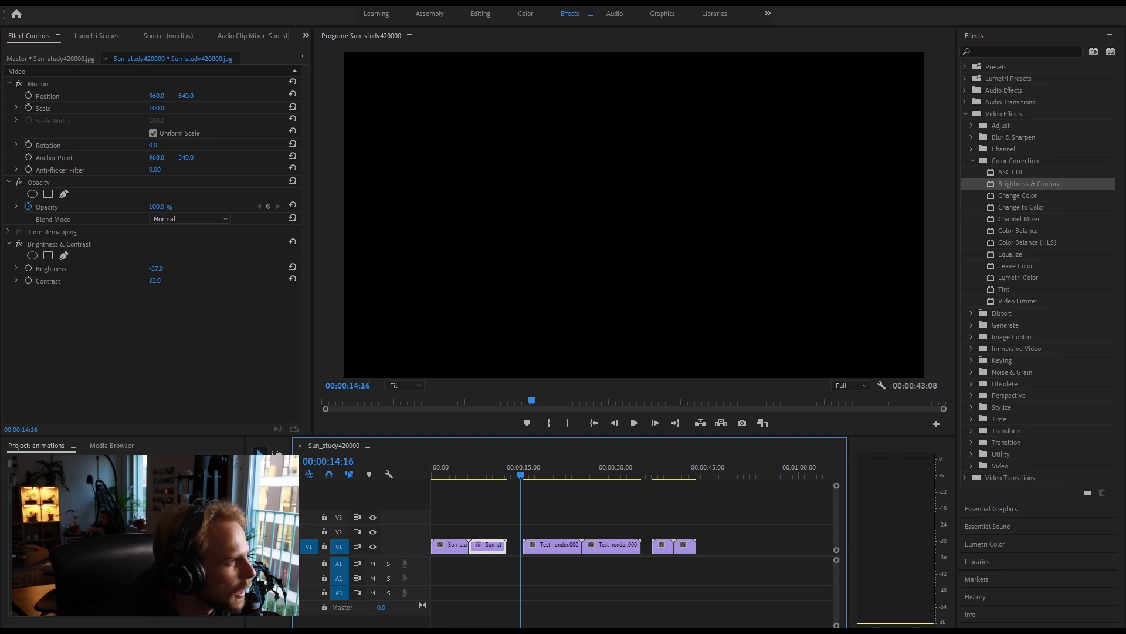
key("space")
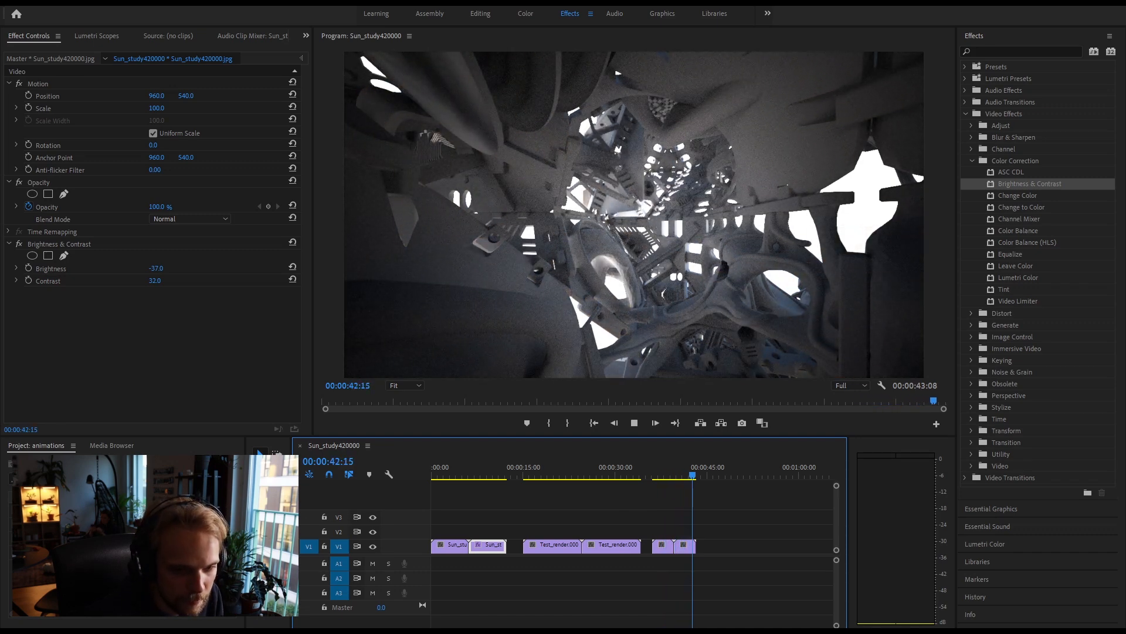
key("space")
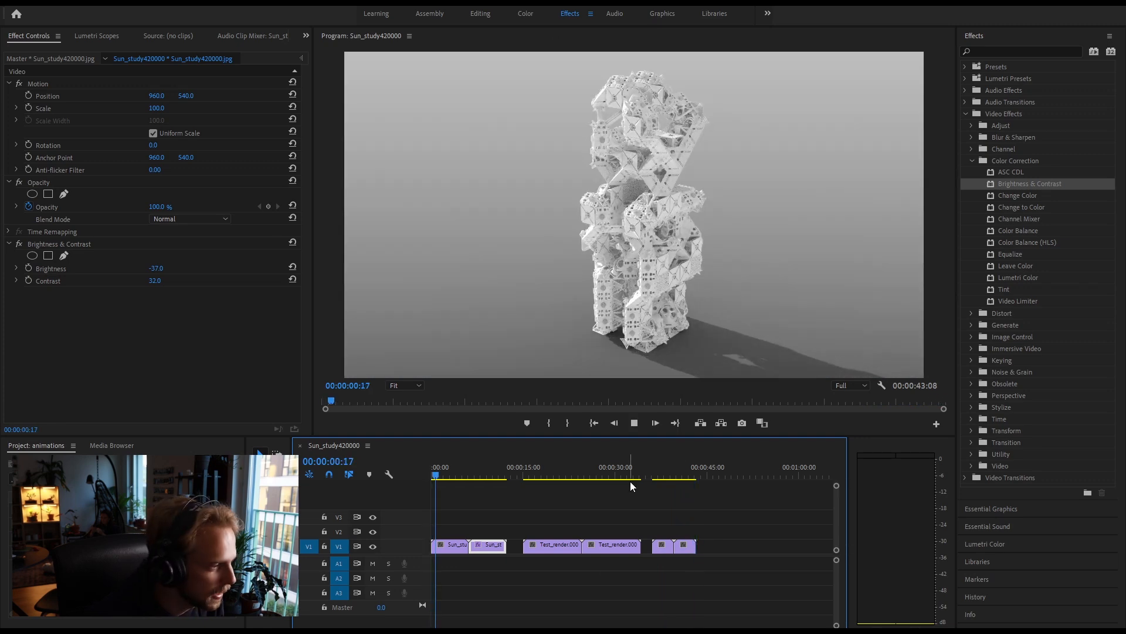
Step: Close the gaps between the clips on V1 by moving the Test_render and last two clips earlier, and resume playback near the sequence start
key("space")
left_click_drag(716, 606, 528, 550)
left_click_drag(732, 587, 633, 547)
key("space")
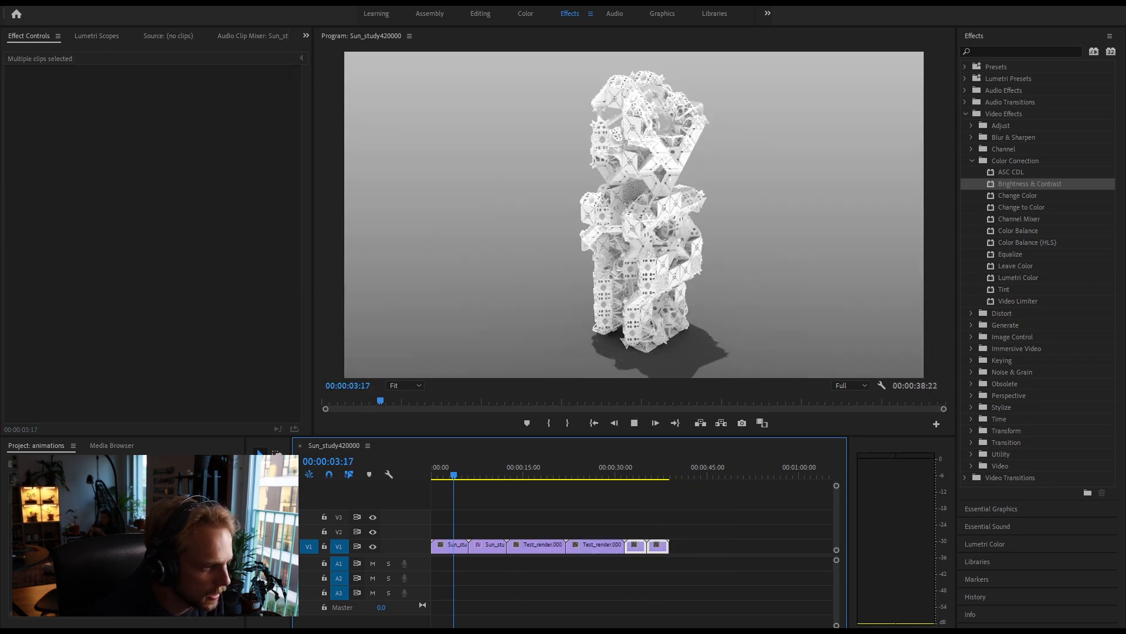